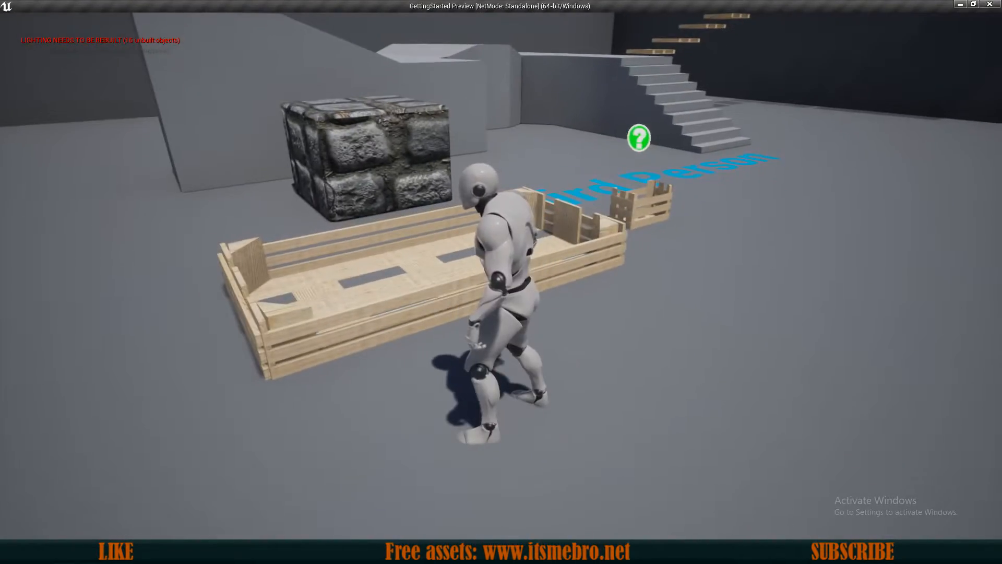
# Playtest the large wooden crate by walking up to it and jumping onto it, and end the preview.
pyautogui.press('w')
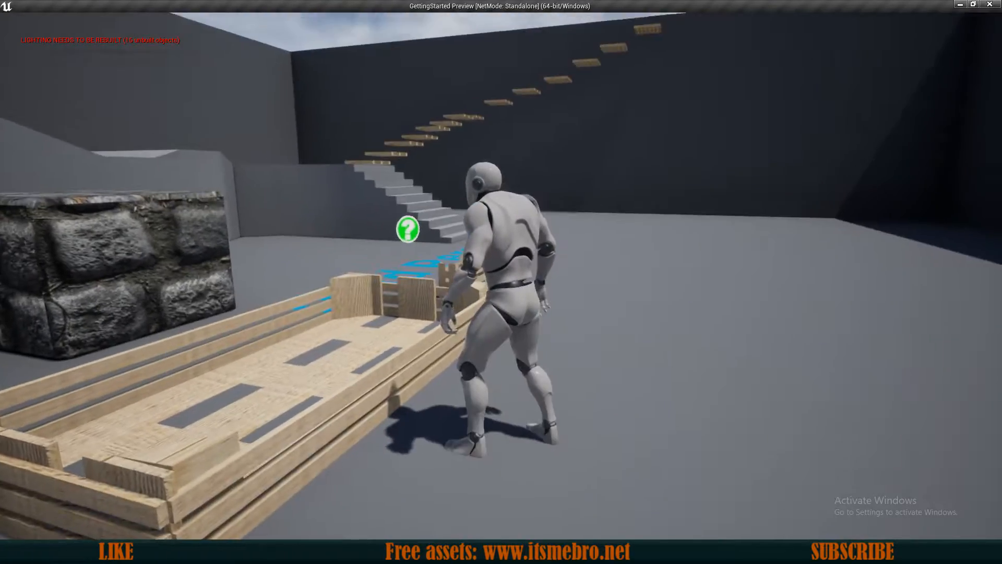
pyautogui.press('space')
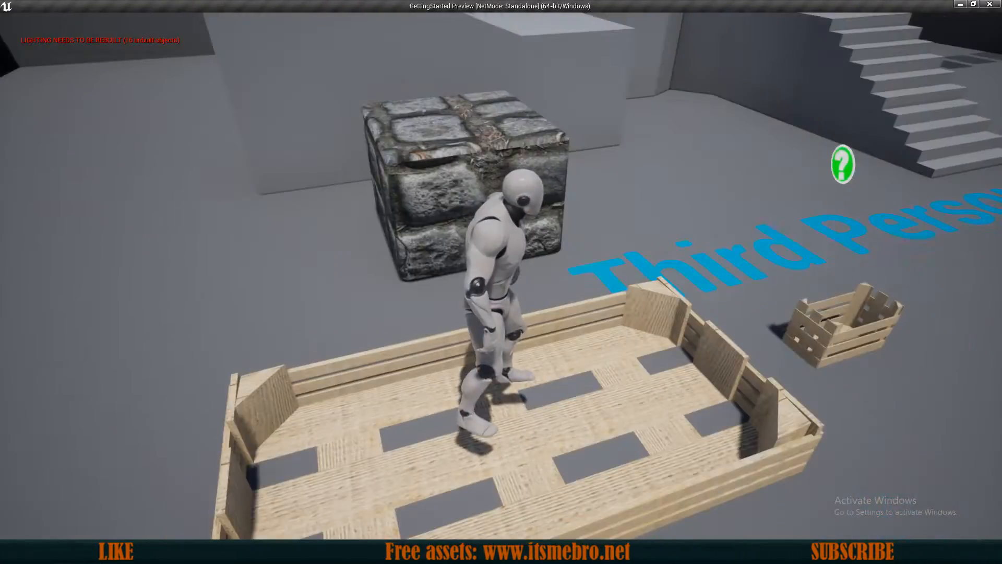
pyautogui.press('Escape')
# Open the WoodenThings_Crate mesh from the Assets folder for editing.
pyautogui.click(256, 305)
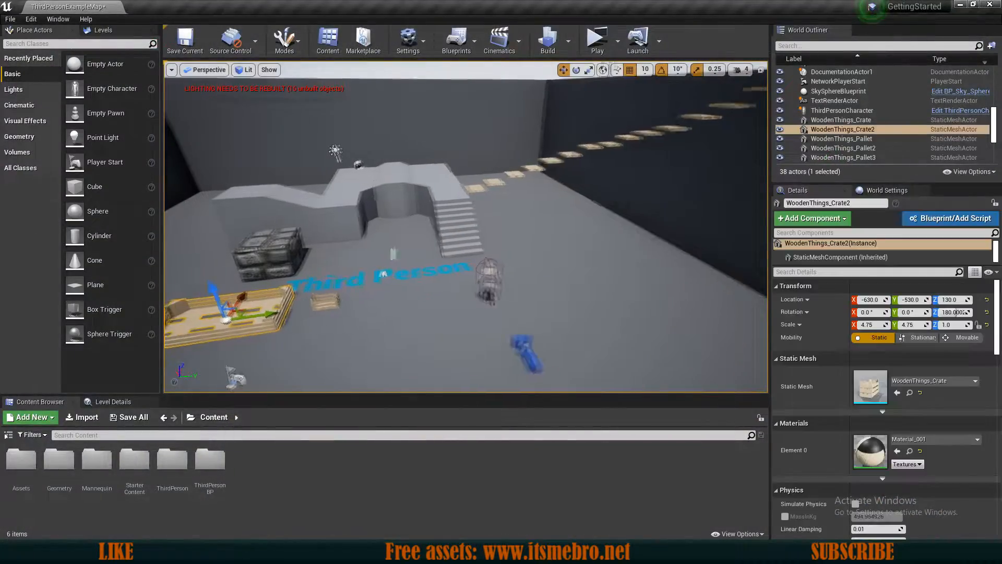
pyautogui.doubleClick(19, 468)
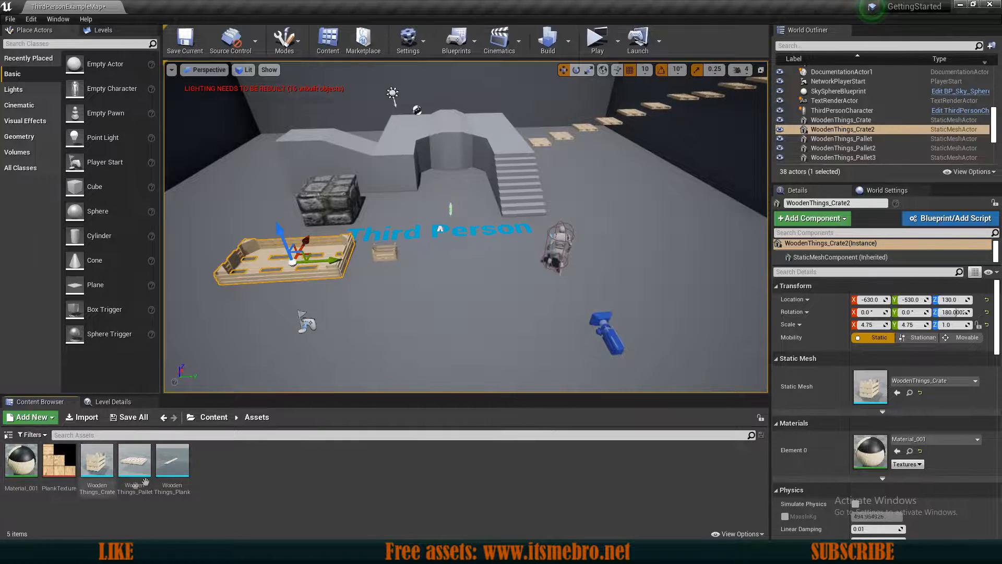
pyautogui.click(94, 460)
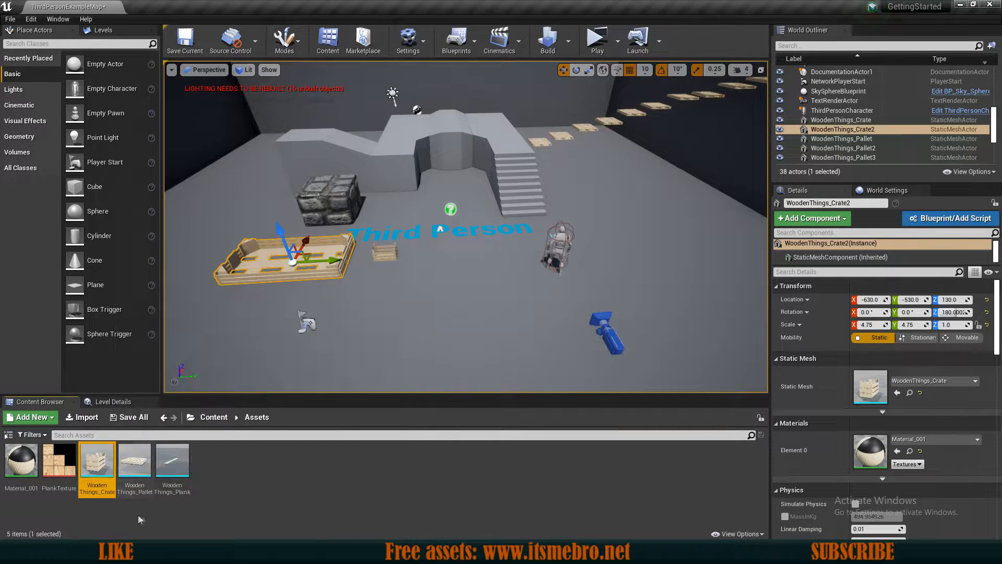
pyautogui.doubleClick(95, 461)
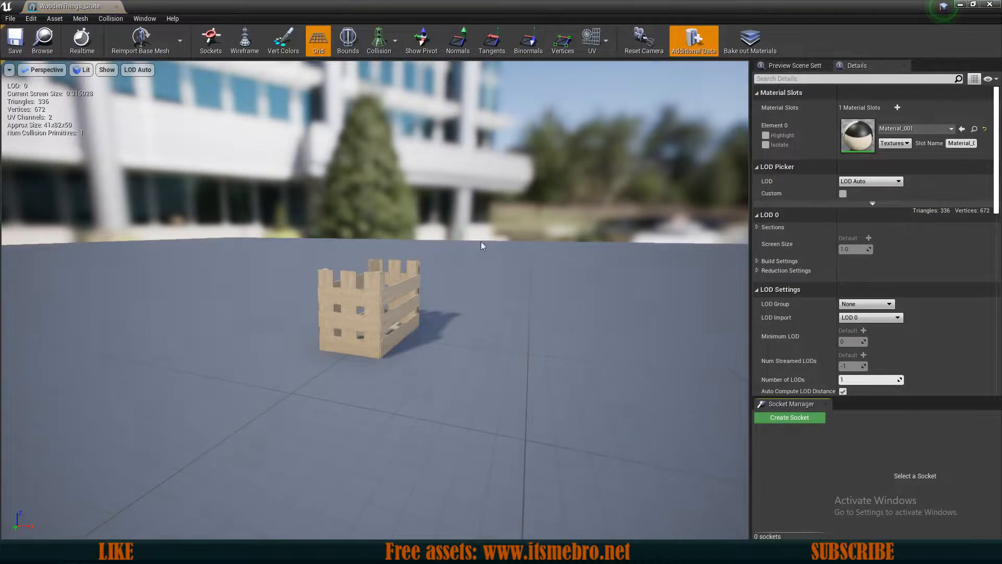
# Display the crate mesh's simple collision and examine how it encloses the model from several angles.
pyautogui.moveTo(481, 241); pyautogui.dragTo(501, 339, button='right')
pyautogui.moveTo(370, 168)
pyautogui.mouseDown(button='right')
pyautogui.moveTo(313, 147)
pyautogui.moveTo(292, 172)
pyautogui.moveTo(369, 168)
pyautogui.mouseUp(button='right')
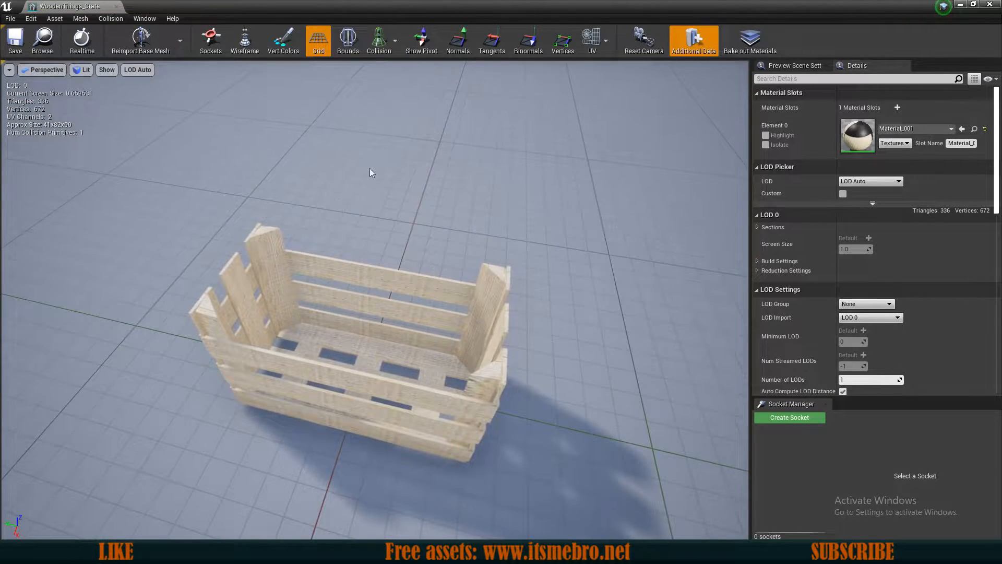
pyautogui.click(389, 49)
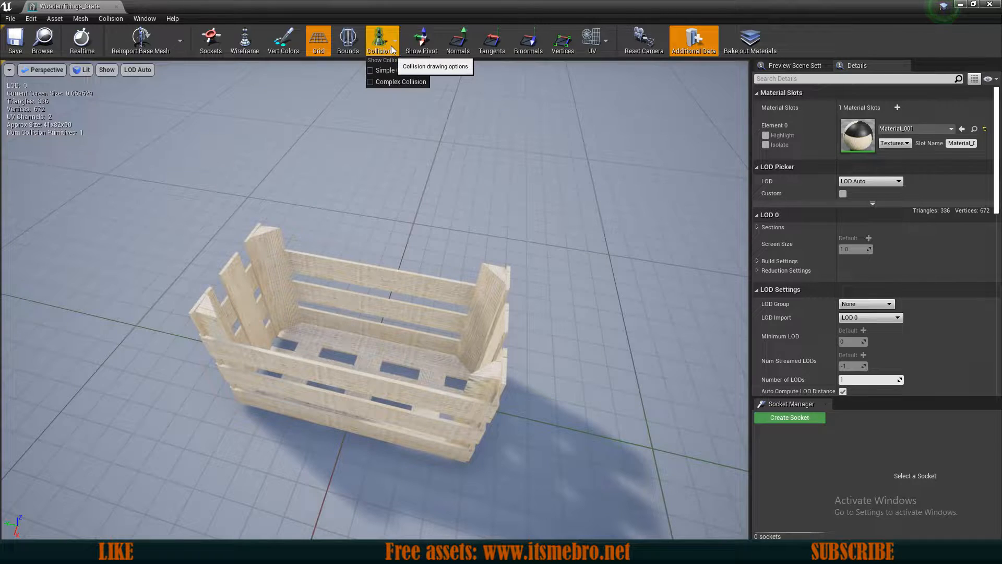
pyautogui.click(371, 71)
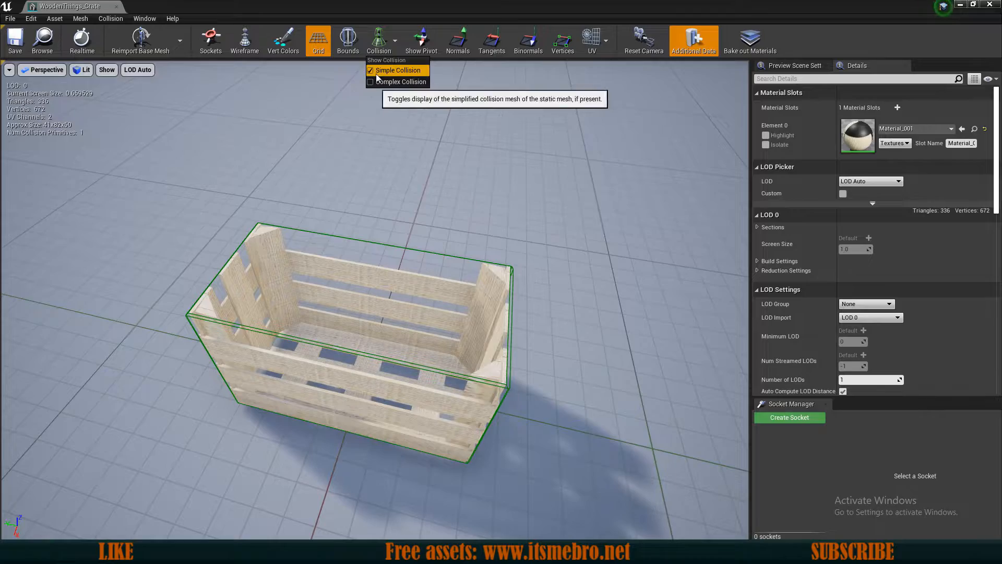
pyautogui.moveTo(394, 213); pyautogui.dragTo(193, 237, button='right')
pyautogui.moveTo(353, 87); pyautogui.dragTo(326, 92, button='right')
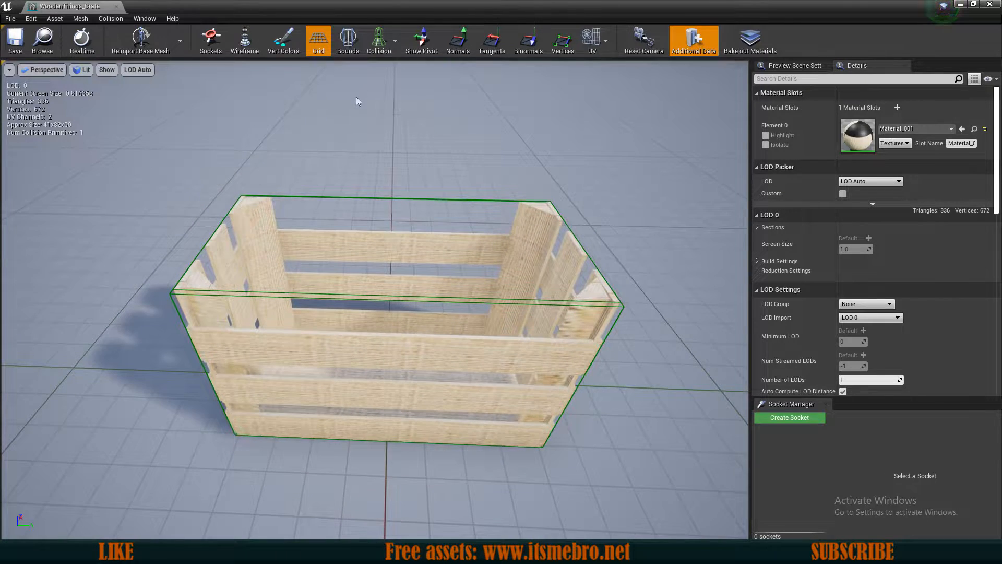
# Set the crate's collision complexity to Use Complex Collision As Simple and save the mesh.
pyautogui.scroll(-10, 842, 261)
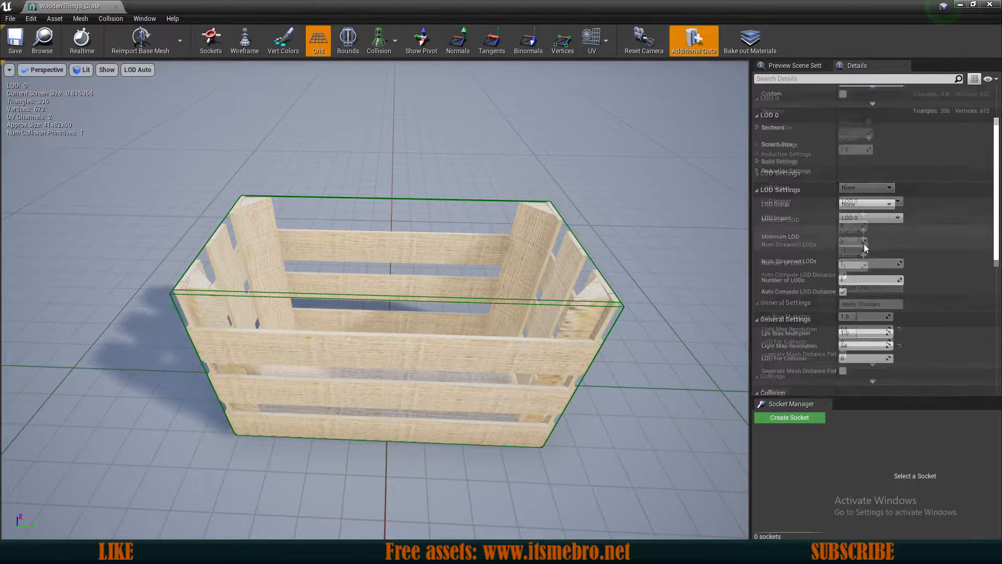
pyautogui.scroll(3, 849, 196)
pyautogui.scroll(-3, 850, 196)
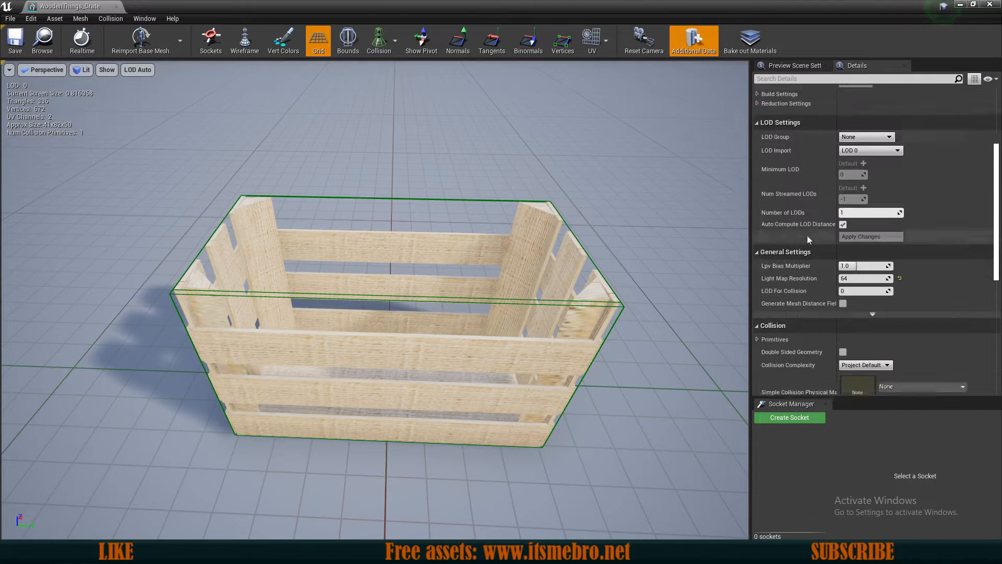
pyautogui.scroll(-2, 785, 271)
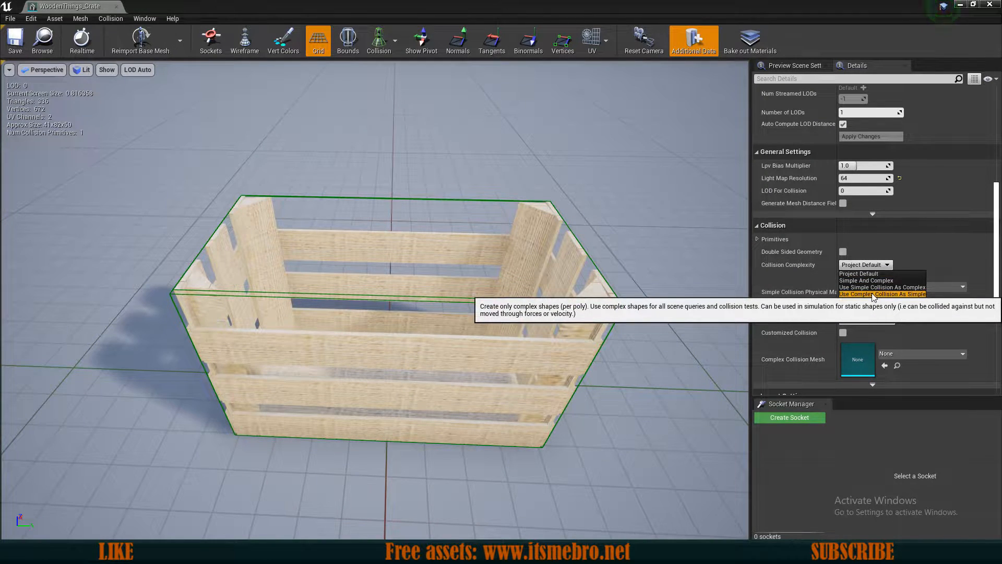
pyautogui.click(872, 296)
pyautogui.moveTo(592, 302)
pyautogui.mouseDown(button='right')
pyautogui.moveTo(674, 301)
pyautogui.moveTo(642, 245)
pyautogui.moveTo(647, 225)
pyautogui.moveTo(699, 234)
pyautogui.moveTo(600, 313)
pyautogui.moveTo(548, 293)
pyautogui.moveTo(538, 240)
pyautogui.moveTo(517, 240)
pyautogui.moveTo(593, 302)
pyautogui.mouseUp(button='right')
pyautogui.click(12, 47)
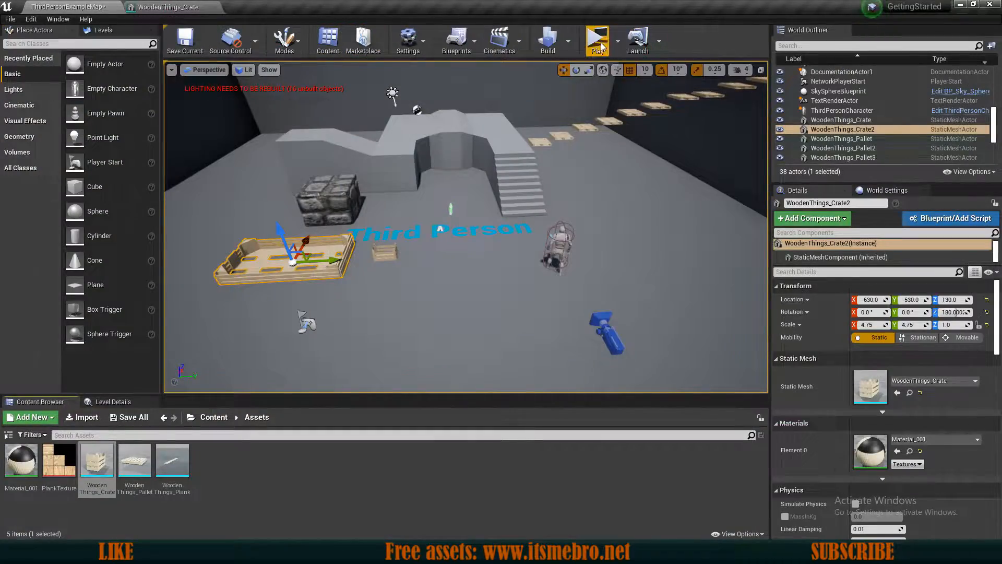
# Playtest the level by running and jumping in and out of the large crate to check its collision, and end the preview.
pyautogui.click(598, 42)
pyautogui.press('w')
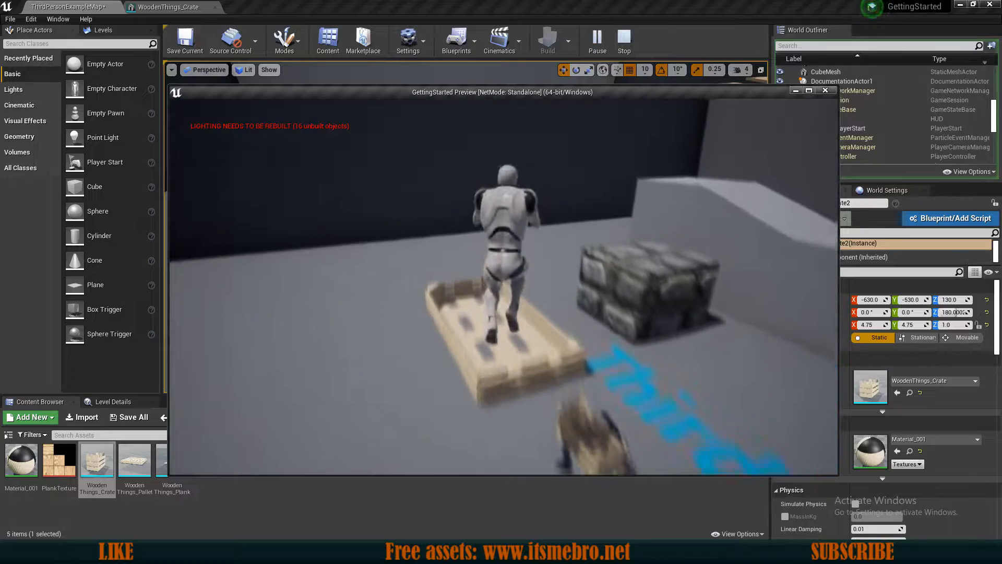
pyautogui.press('s')
pyautogui.press('space')
pyautogui.press('s')
pyautogui.press('d')
pyautogui.press('w')
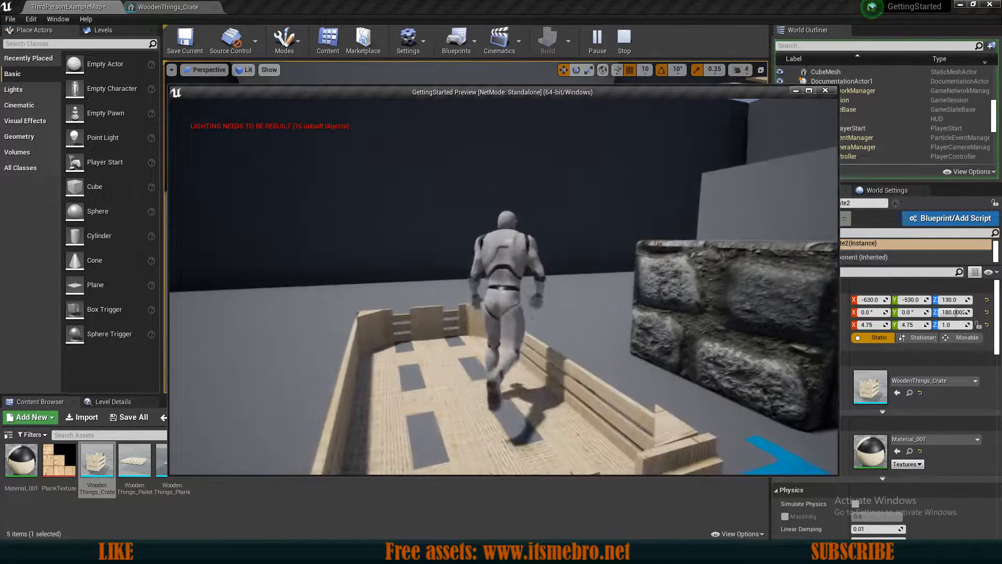
pyautogui.press('space')
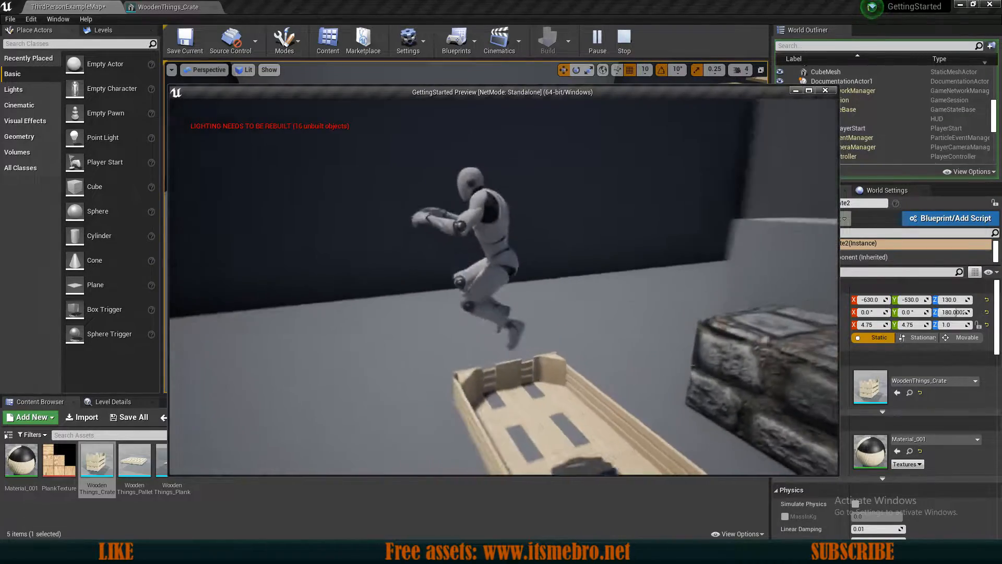
pyautogui.press('w')
pyautogui.press('space')
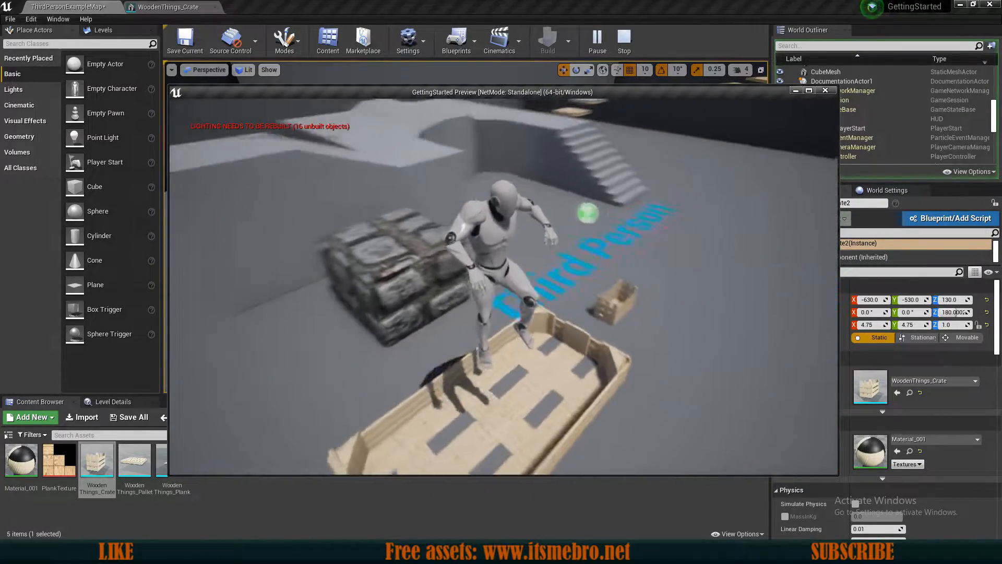
pyautogui.press('d')
pyautogui.press('w')
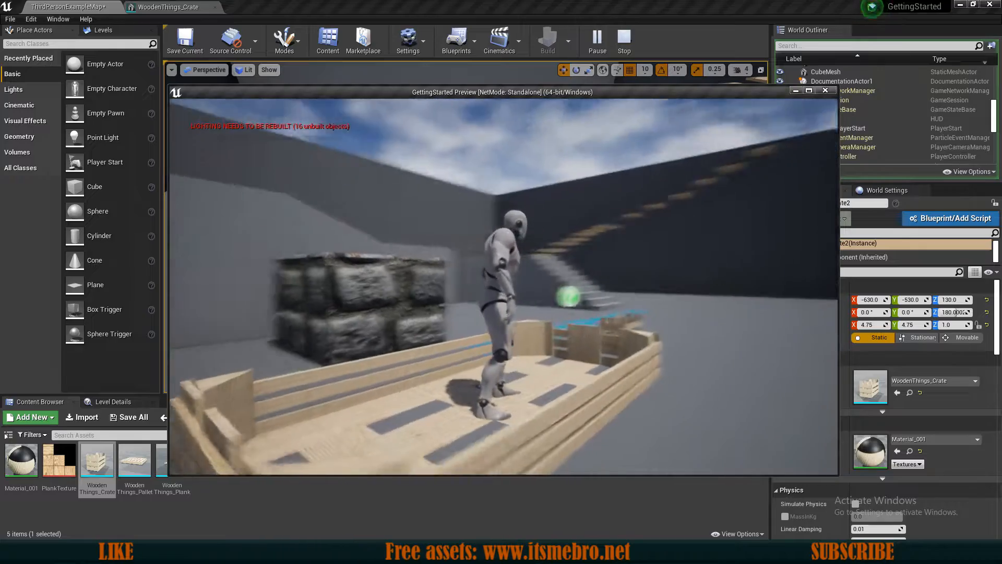
pyautogui.press('d')
pyautogui.press('space')
pyautogui.press('w')
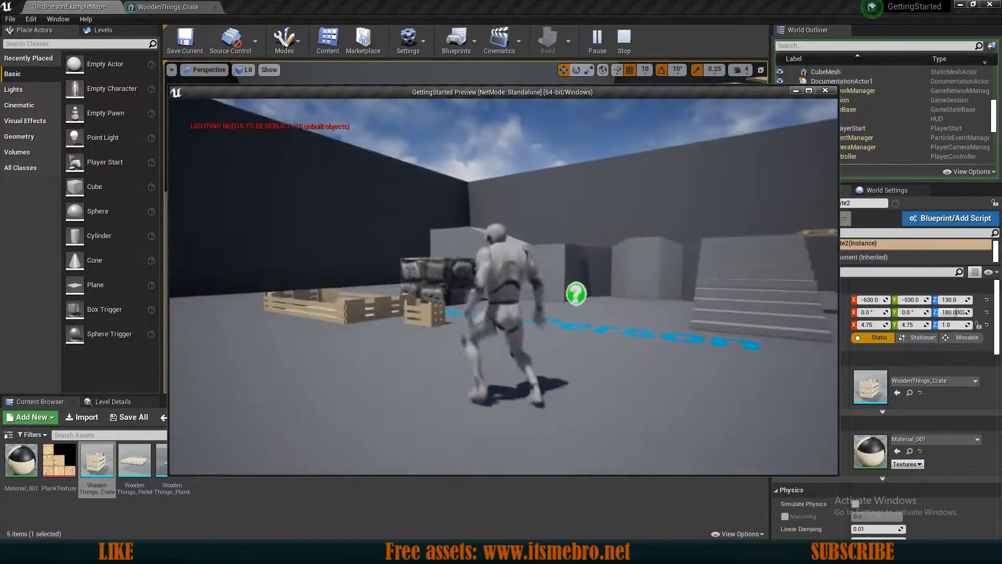
pyautogui.press('Escape')
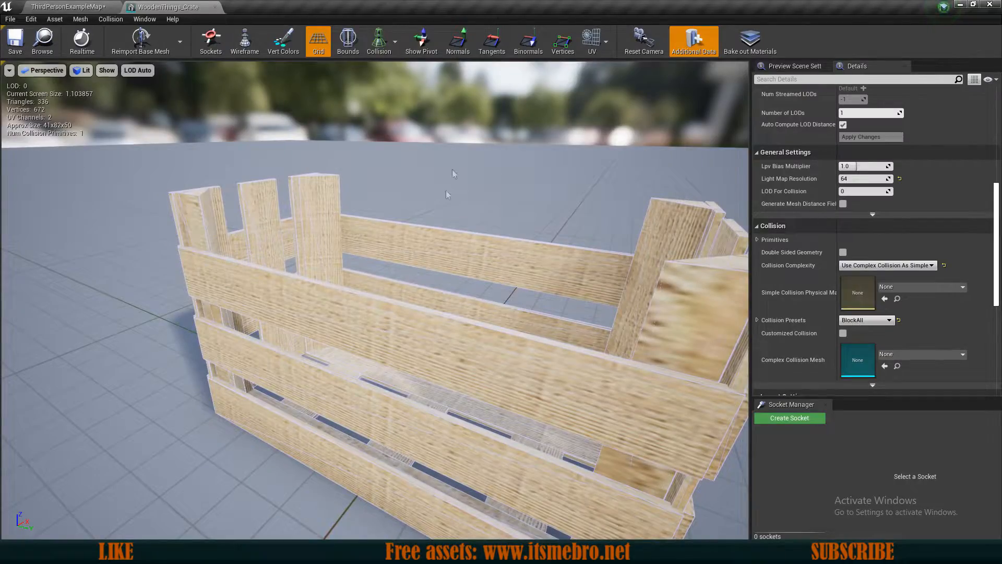
# Set the crate mesh's collision complexity back to Project Default.
pyautogui.moveTo(445, 190); pyautogui.dragTo(386, 224)
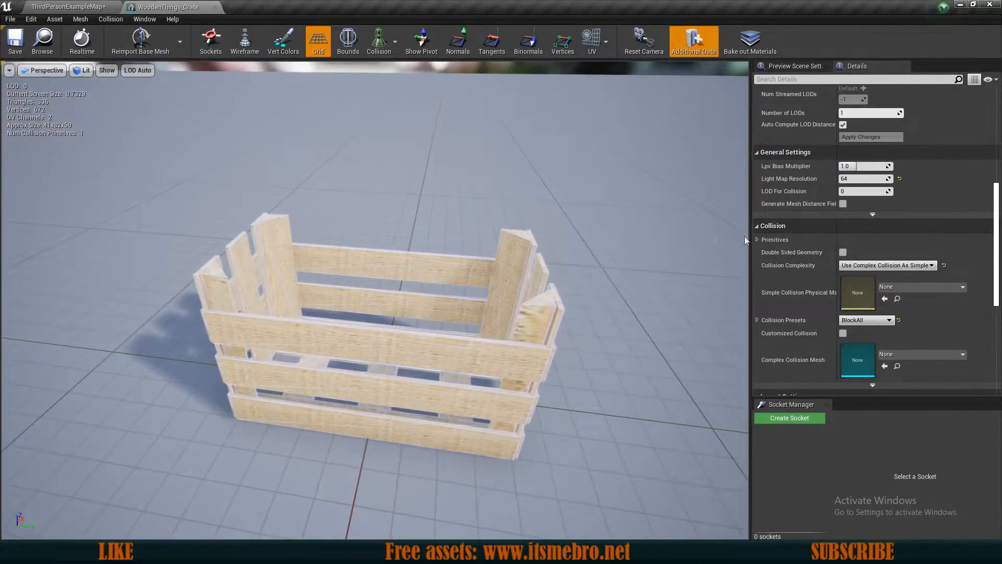
pyautogui.click(879, 266)
pyautogui.click(859, 274)
pyautogui.moveTo(514, 287)
pyautogui.mouseDown(button='right')
pyautogui.moveTo(469, 251)
pyautogui.moveTo(511, 297)
pyautogui.moveTo(496, 282)
pyautogui.mouseUp(button='right')
pyautogui.moveTo(501, 288); pyautogui.dragTo(528, 321)
pyautogui.moveTo(462, 281); pyautogui.dragTo(490, 286)
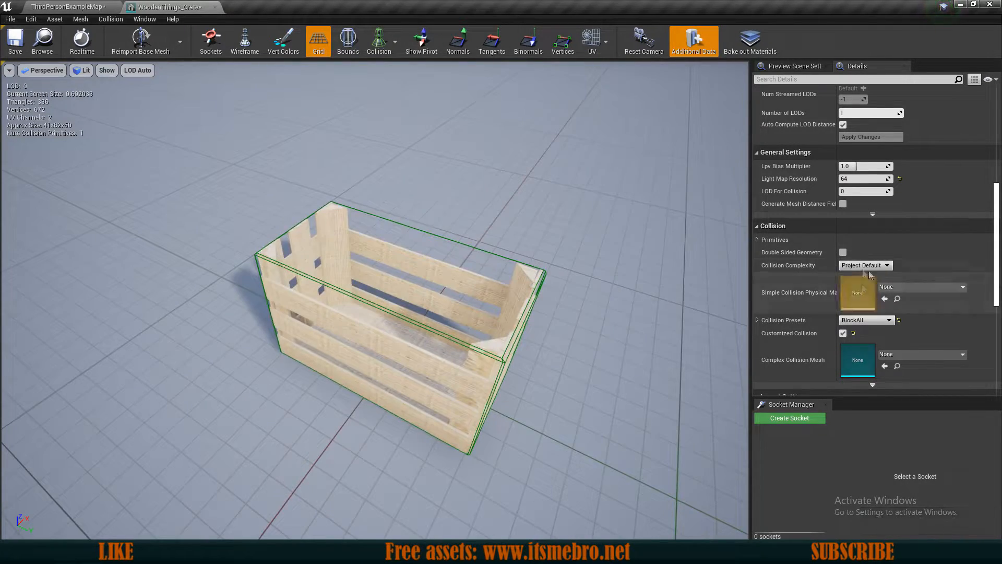
pyautogui.click(855, 270)
pyautogui.click(858, 268)
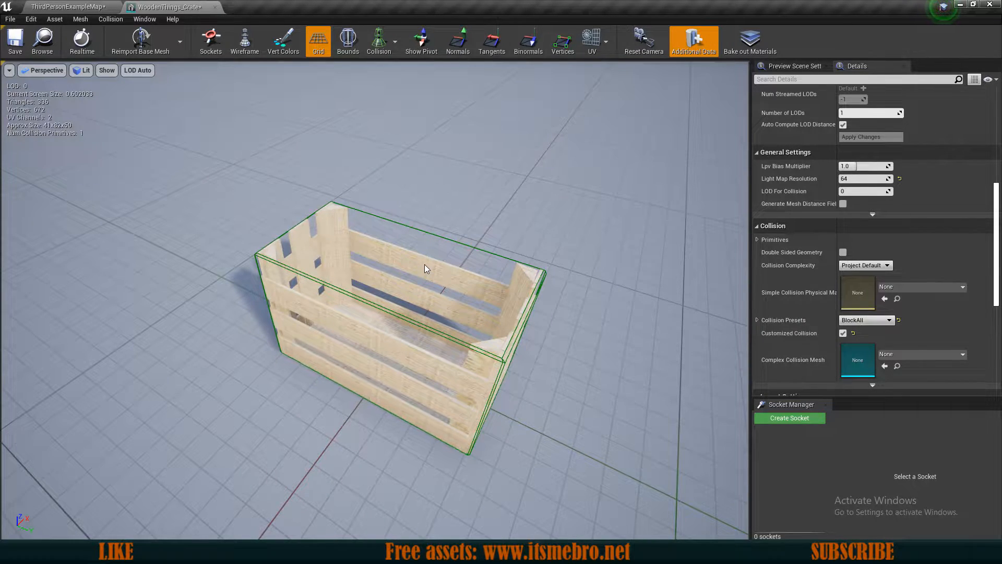
# Remove the existing collision from the crate mesh.
pyautogui.moveTo(424, 264); pyautogui.dragTo(323, 265, button='right')
pyautogui.moveTo(425, 264); pyautogui.dragTo(218, 115)
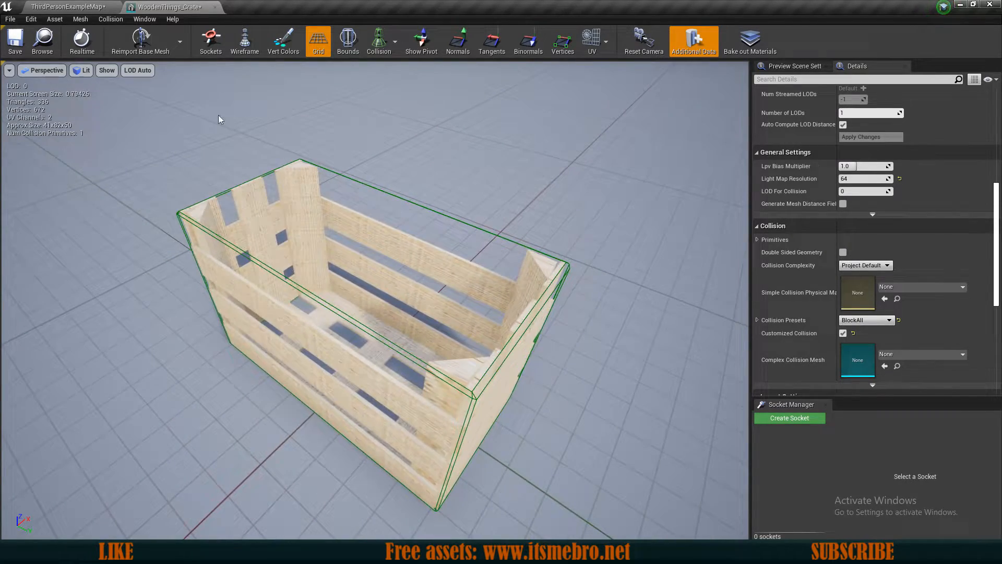
pyautogui.click(111, 21)
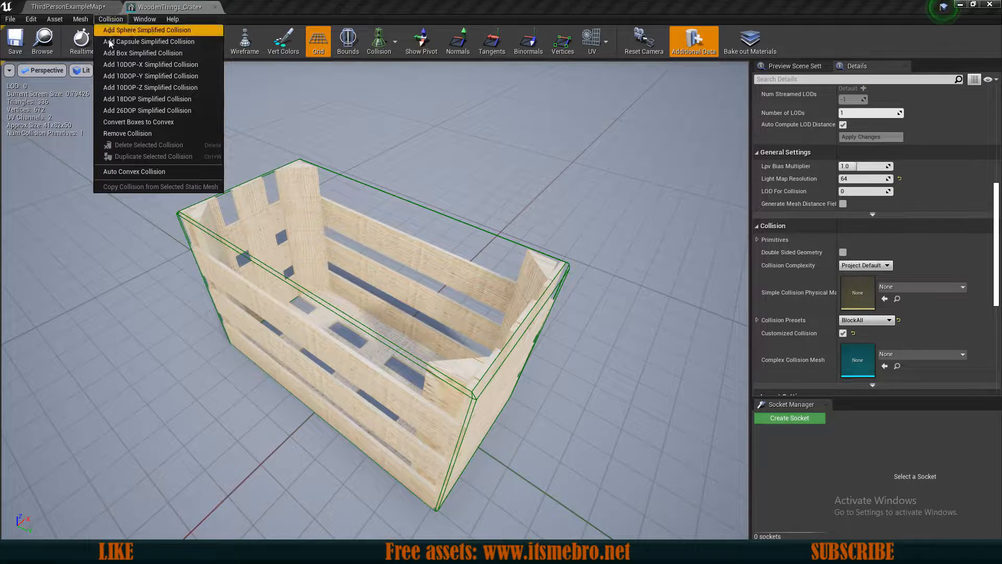
pyautogui.click(152, 137)
pyautogui.moveTo(256, 189)
pyautogui.mouseDown()
pyautogui.moveTo(235, 191)
pyautogui.moveTo(256, 189)
pyautogui.mouseUp()
pyautogui.moveTo(507, 296); pyautogui.dragTo(491, 284)
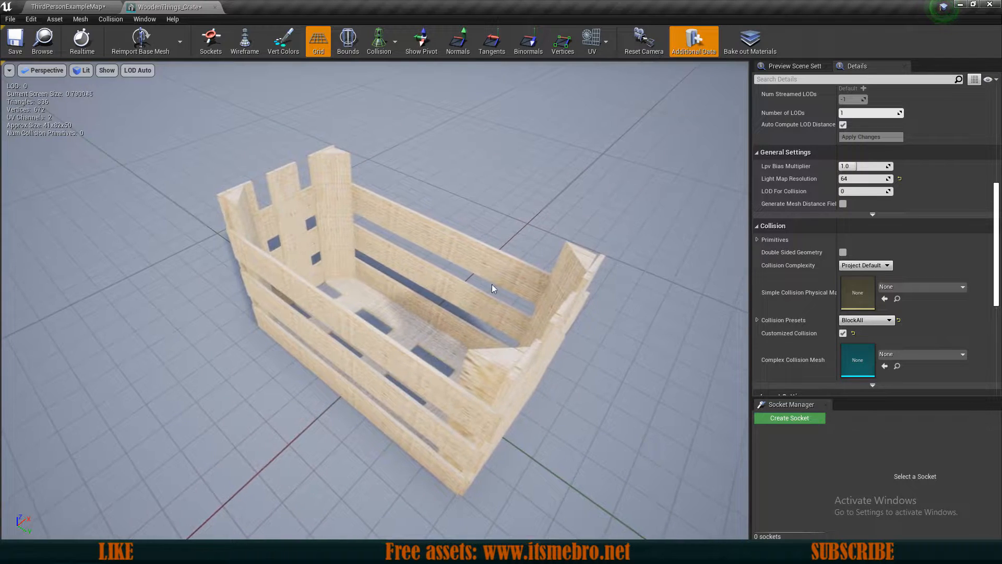
# Add a box simplified collision around the crate mesh and select the collision box.
pyautogui.click(112, 20)
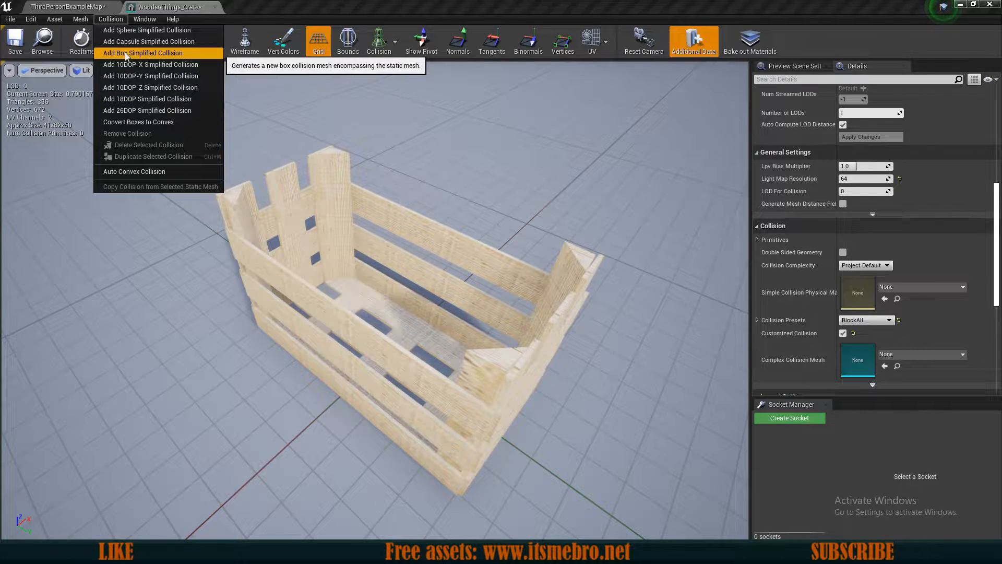
pyautogui.click(127, 54)
pyautogui.moveTo(274, 184); pyautogui.dragTo(344, 175, button='right')
pyautogui.moveTo(214, 187); pyautogui.dragTo(324, 157)
pyautogui.click(324, 157)
pyautogui.click(312, 202)
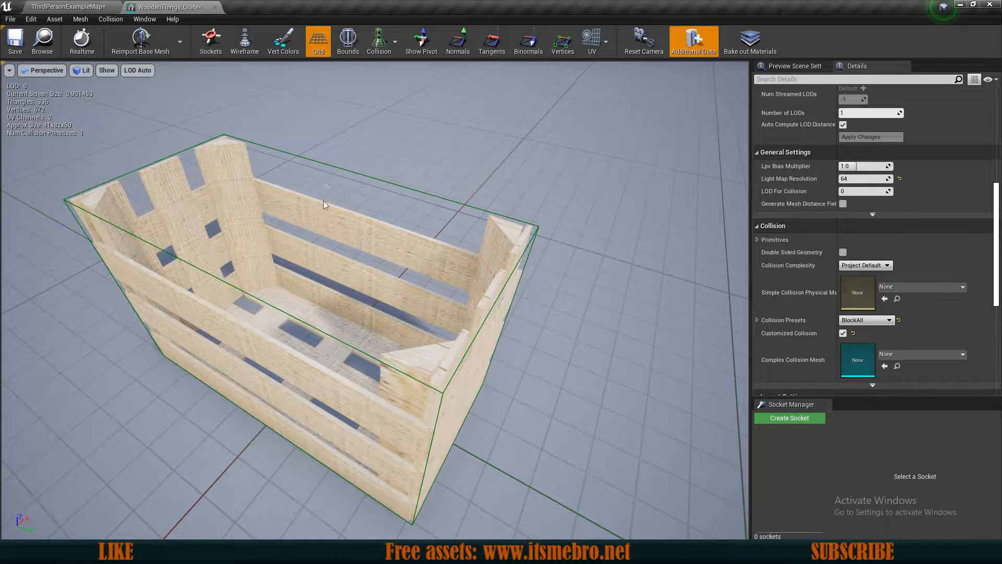
pyautogui.click(328, 164)
pyautogui.moveTo(328, 166); pyautogui.dragTo(379, 165, button='right')
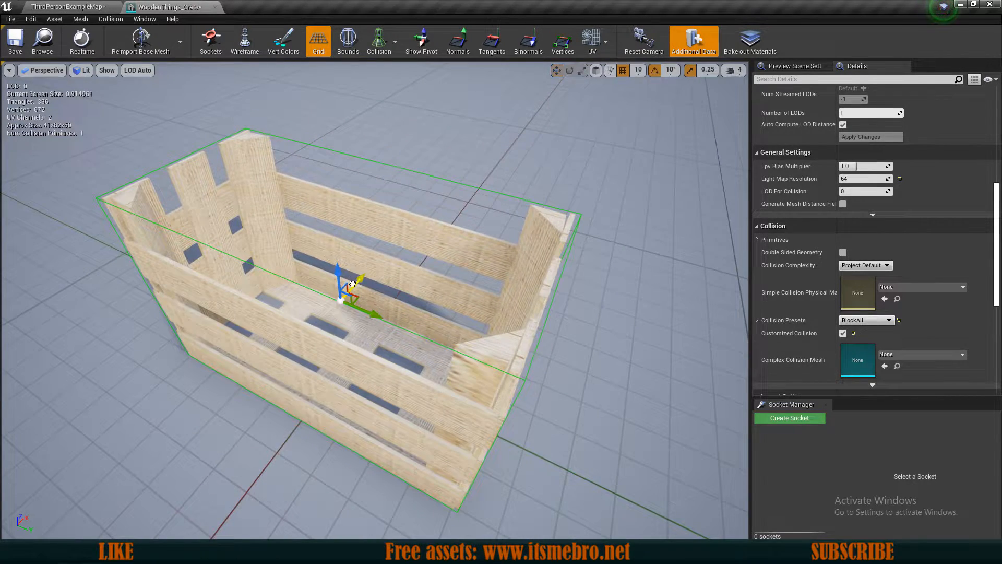
# Expand the properties of the box collision primitive and set its Y extent to 10.
pyautogui.moveTo(372, 272); pyautogui.dragTo(413, 269)
pyautogui.keyDown('alt'); pyautogui.moveTo(285, 218); pyautogui.dragTo(334, 222); pyautogui.keyUp('alt')
pyautogui.moveTo(313, 289); pyautogui.dragTo(376, 277)
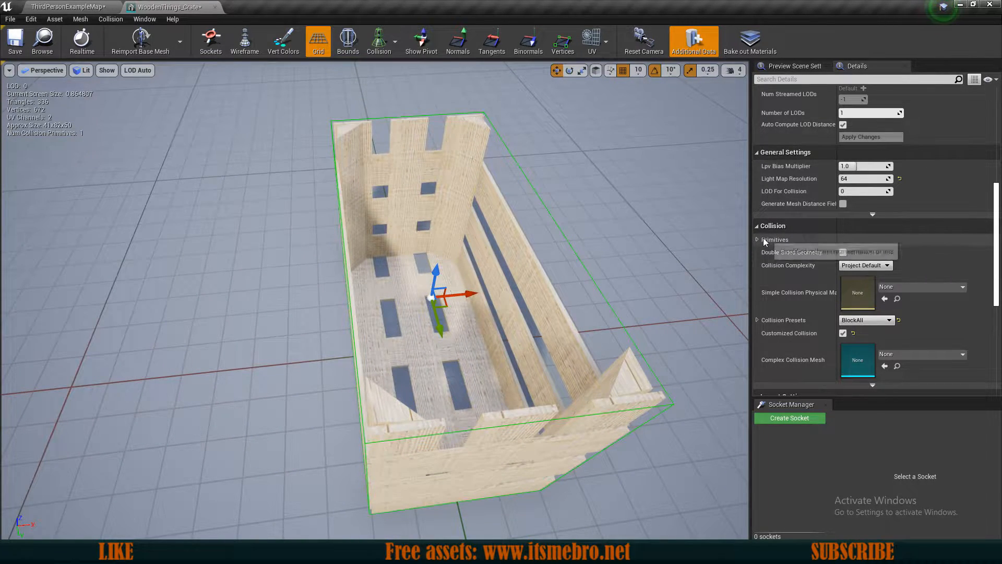
pyautogui.click(757, 240)
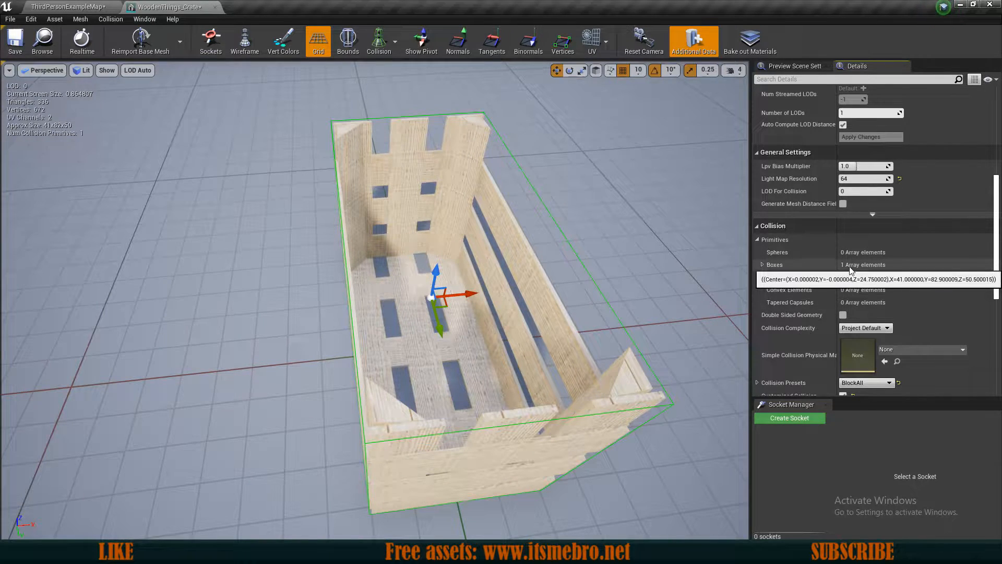
pyautogui.click(762, 265)
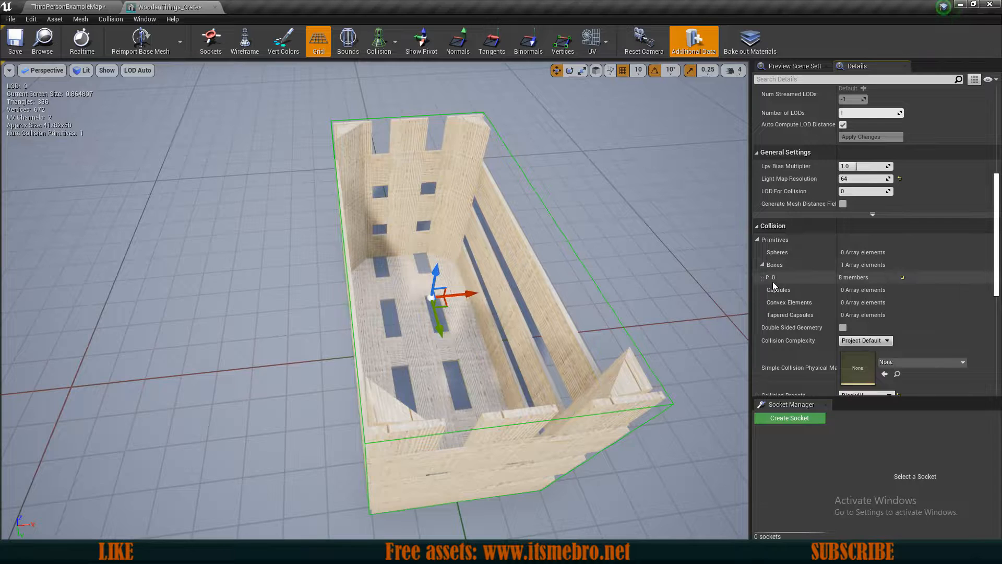
pyautogui.click(768, 277)
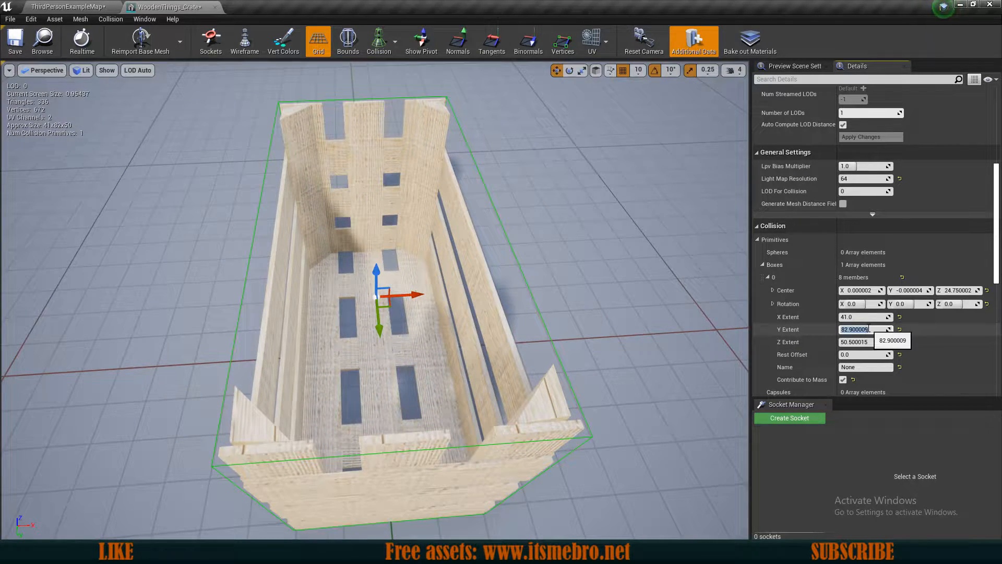
pyautogui.press('Return')
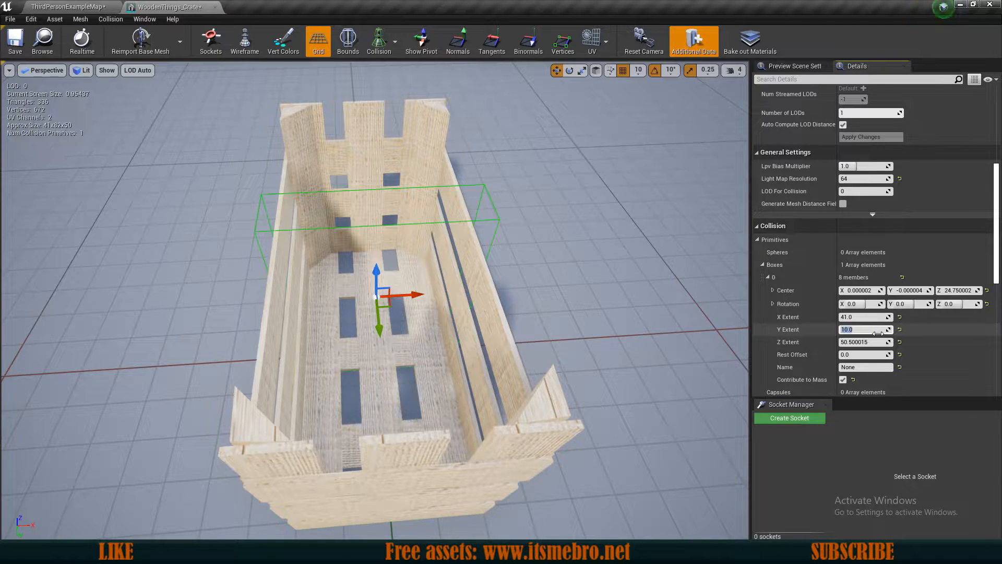
# Set the collision box's Y extent to 3 and move it onto the crate's end wall at Y about 40.
pyautogui.keyDown('alt'); pyautogui.moveTo(369, 397); pyautogui.dragTo(527, 397); pyautogui.keyUp('alt')
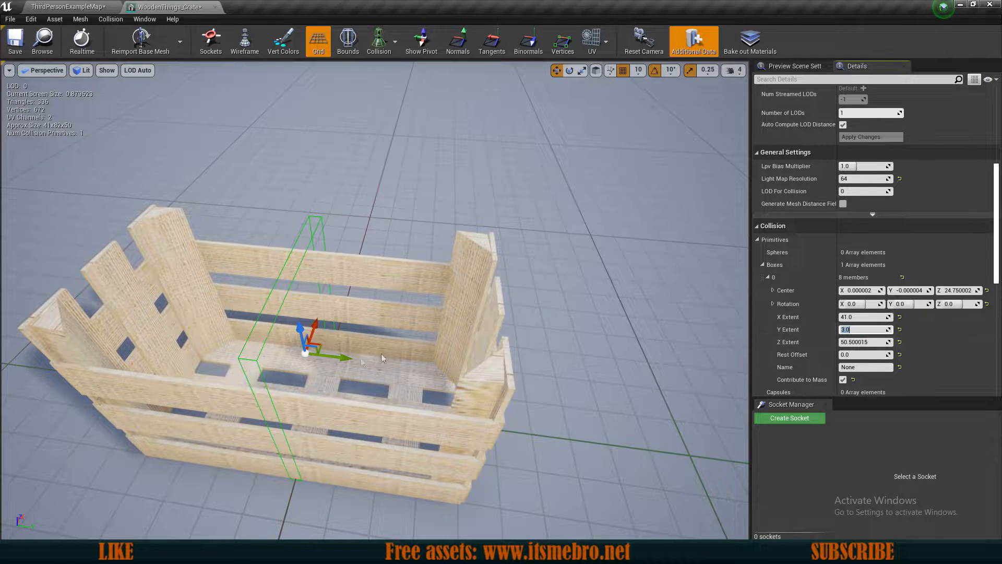
pyautogui.moveTo(507, 383); pyautogui.dragTo(491, 449, button='right')
pyautogui.moveTo(397, 318); pyautogui.dragTo(415, 313, button='right')
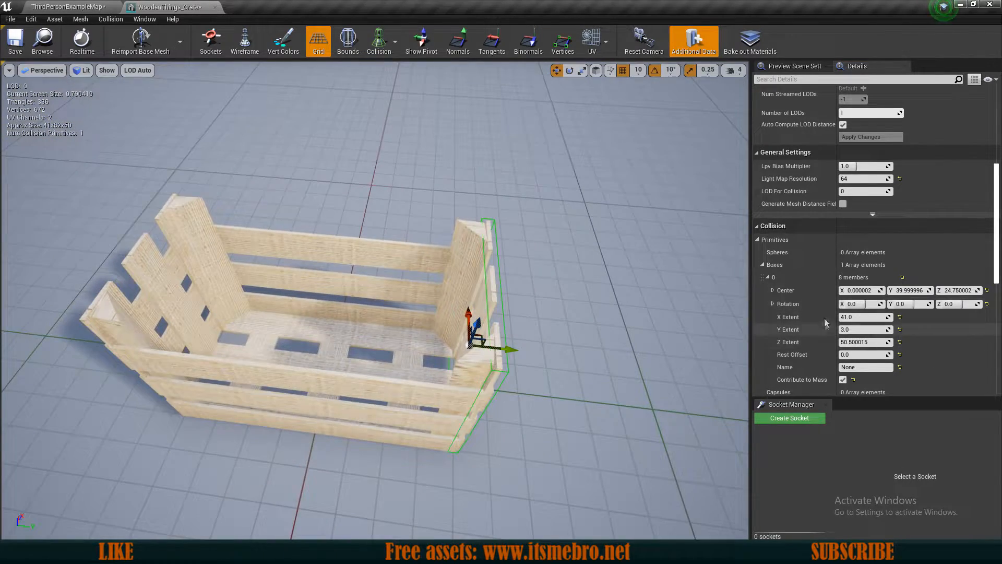
# Copy the property values of the end-wall collision box, index 0.
pyautogui.click(767, 277)
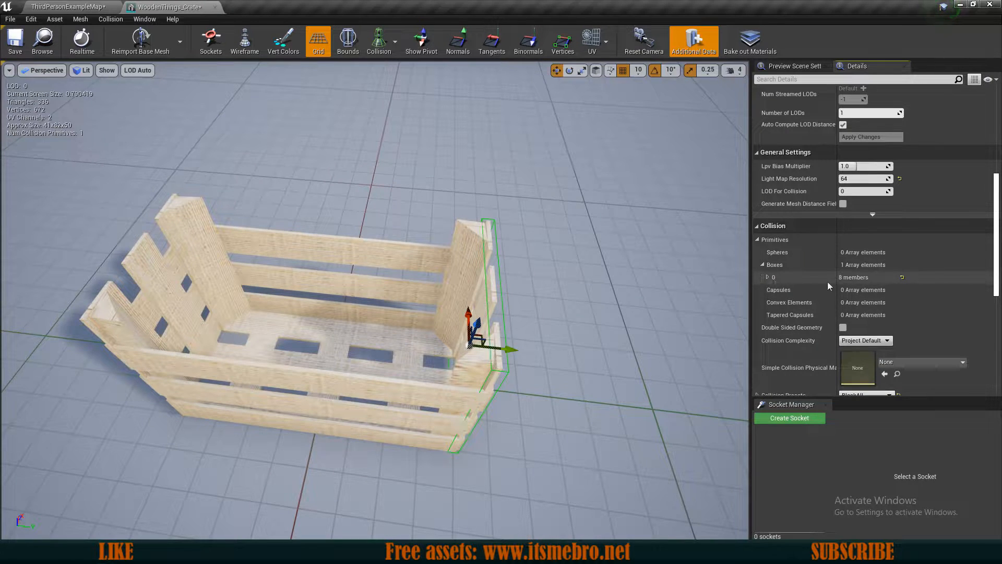
pyautogui.click(767, 277)
pyautogui.scroll(-1, 814, 262)
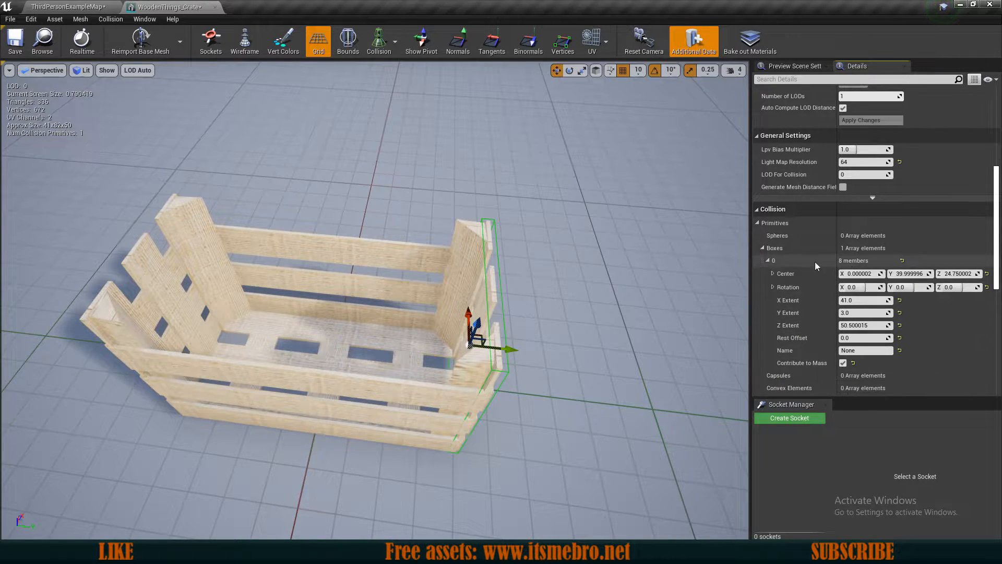
pyautogui.rightClick(853, 263)
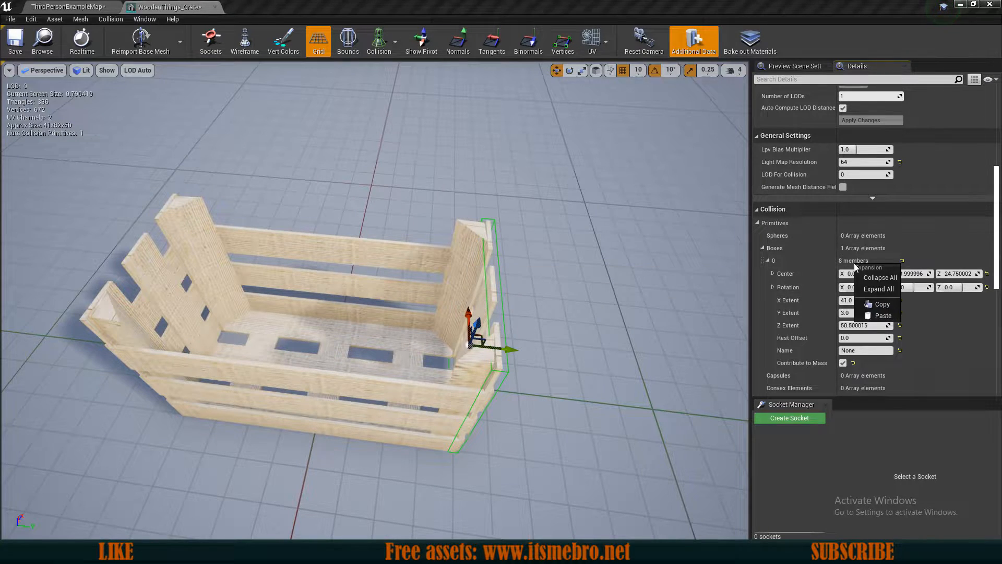
pyautogui.click(882, 306)
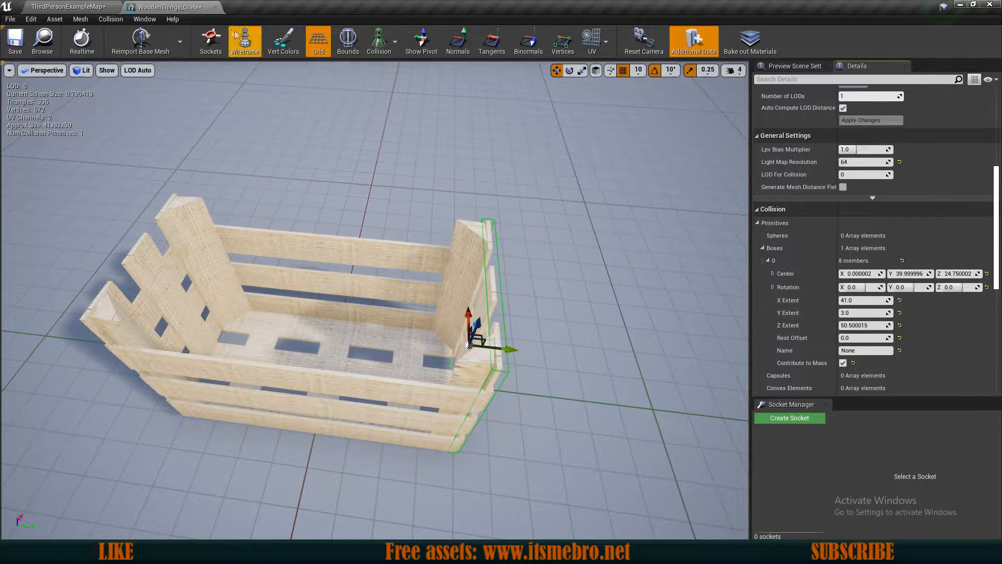
# Add a second box simplified collision and paste the copied property values into it.
pyautogui.click(122, 20)
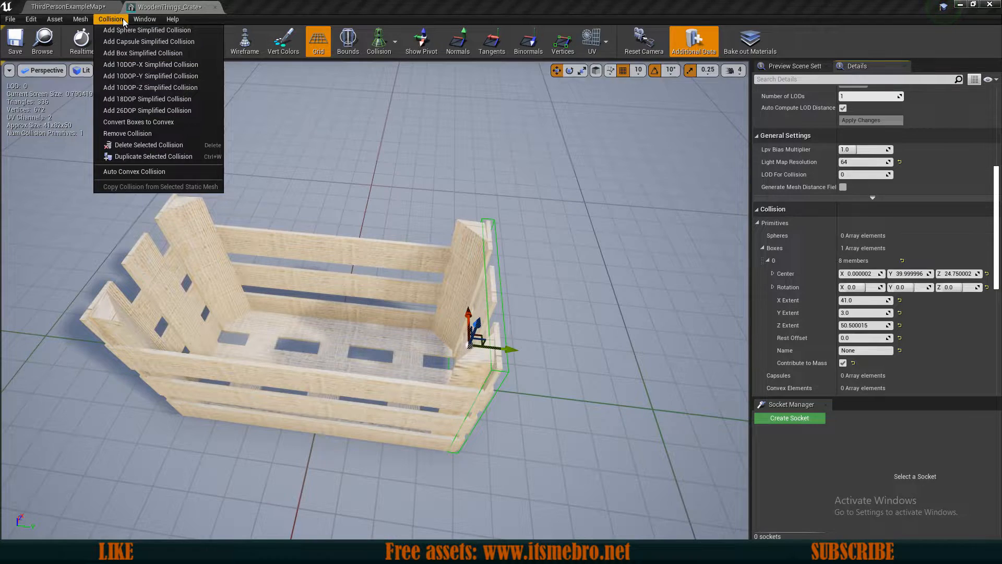
pyautogui.click(137, 53)
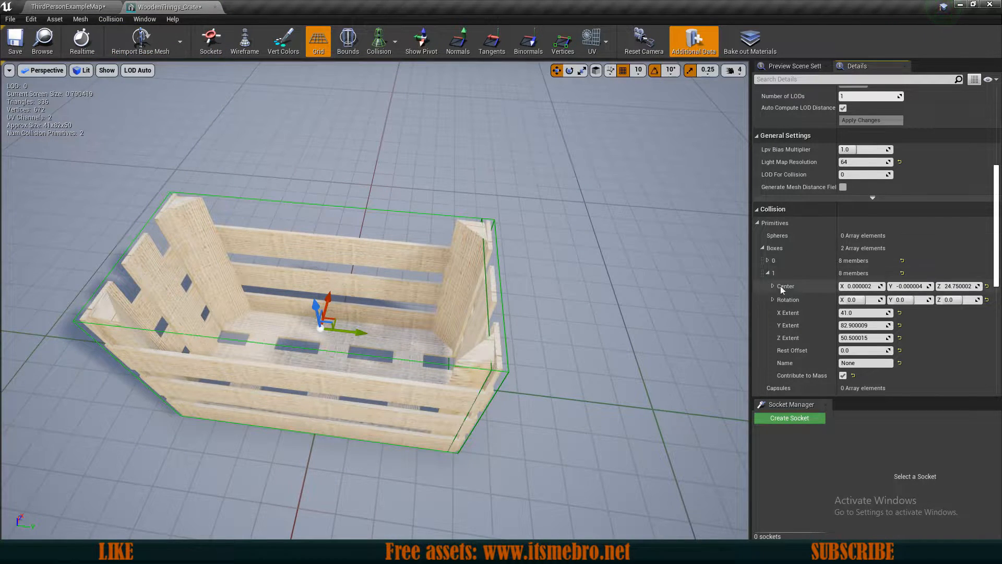
pyautogui.click(767, 273)
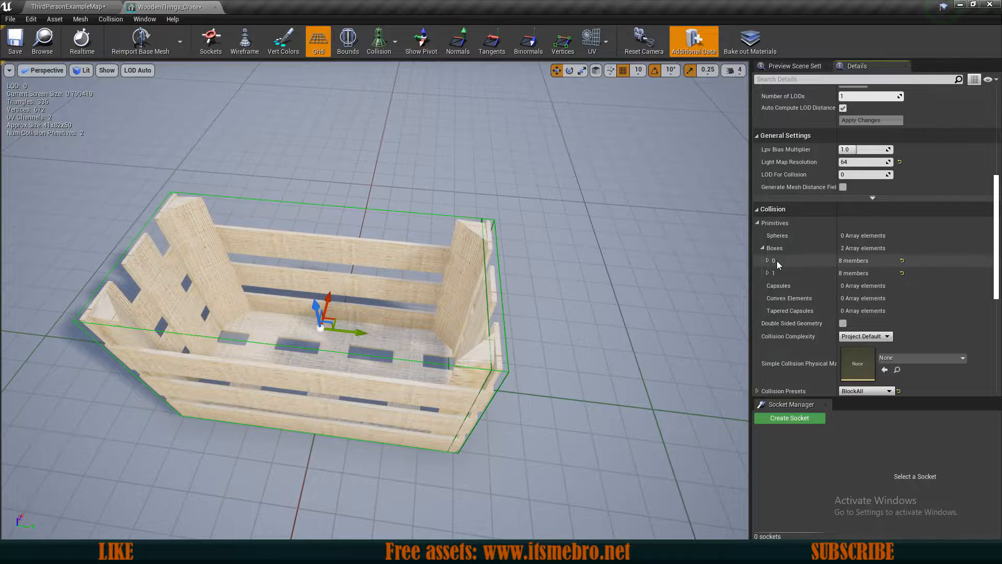
pyautogui.click(767, 273)
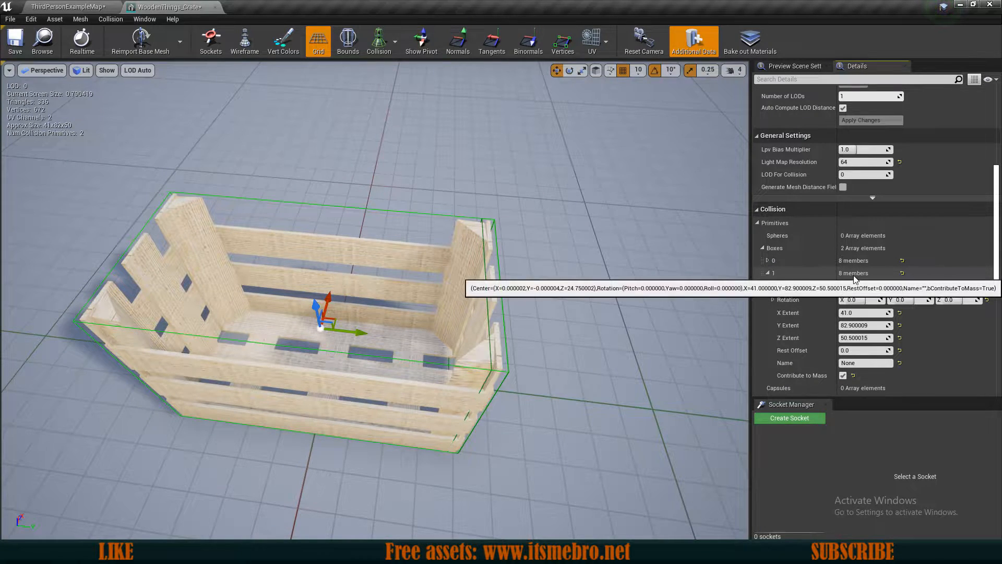
pyautogui.rightClick(854, 279)
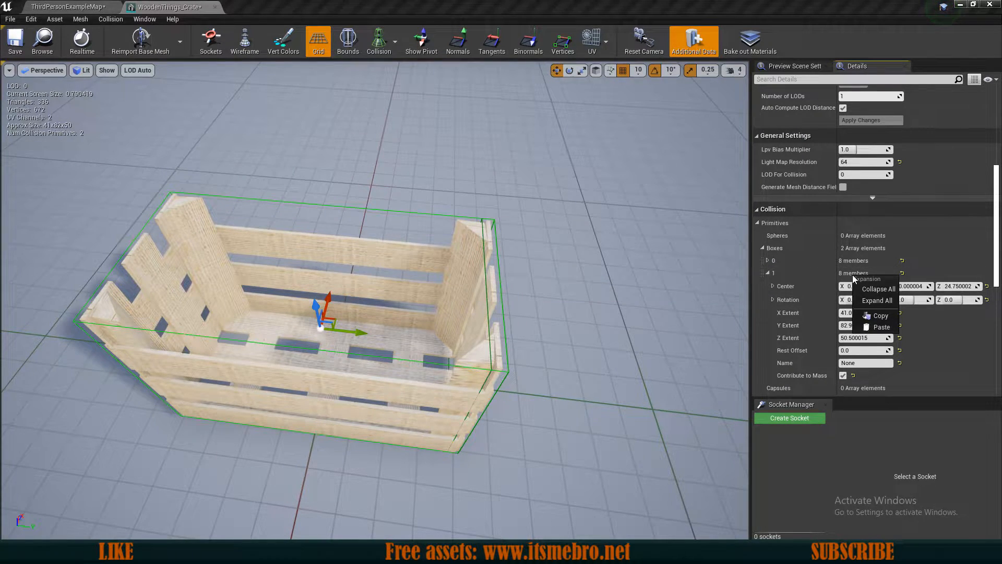
pyautogui.click(877, 327)
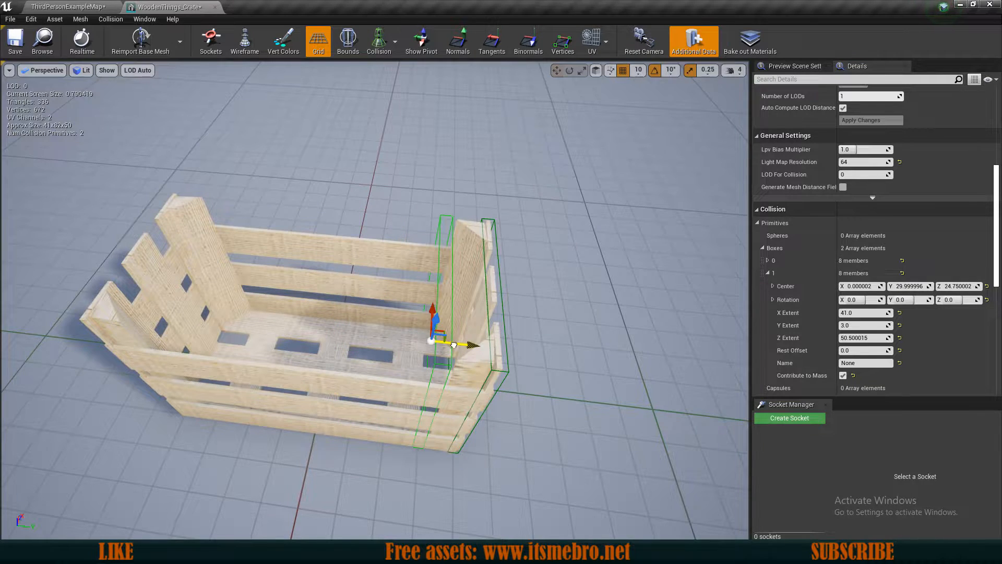
# Try moving the second box and the original end-wall box along the Y axis.
pyautogui.moveTo(453, 345); pyautogui.dragTo(405, 346)
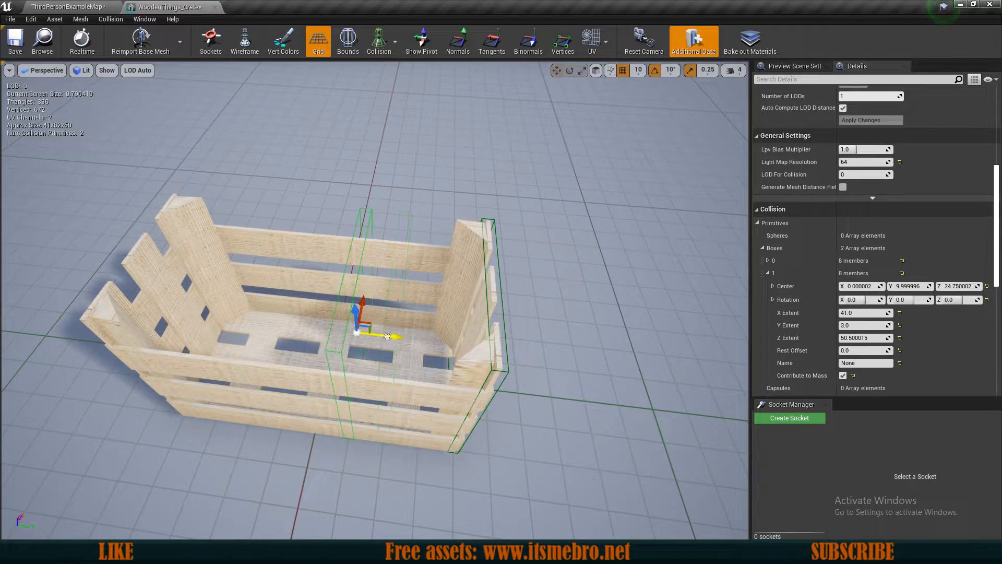
pyautogui.click(504, 326)
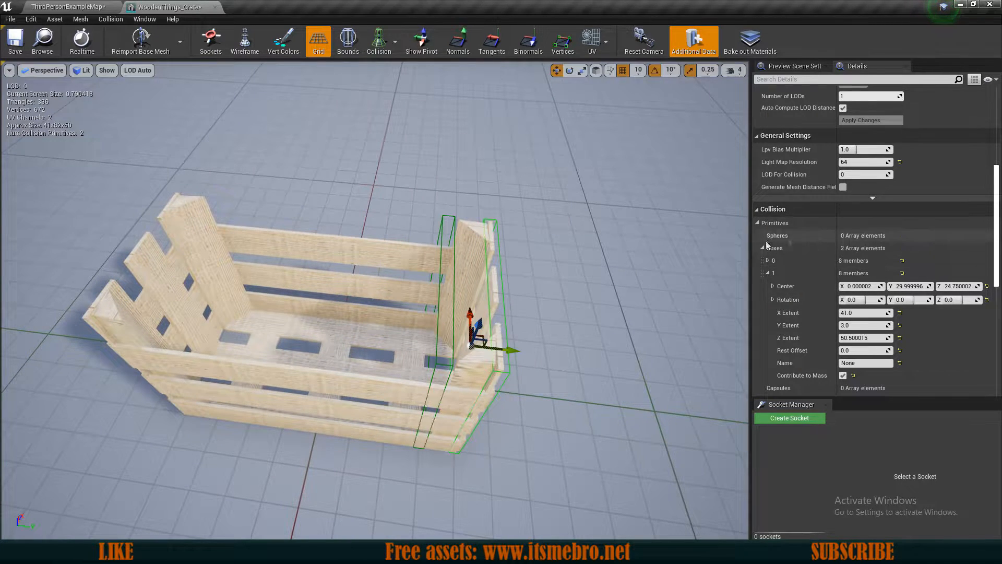
pyautogui.click(767, 260)
pyautogui.scroll(-2, 887, 251)
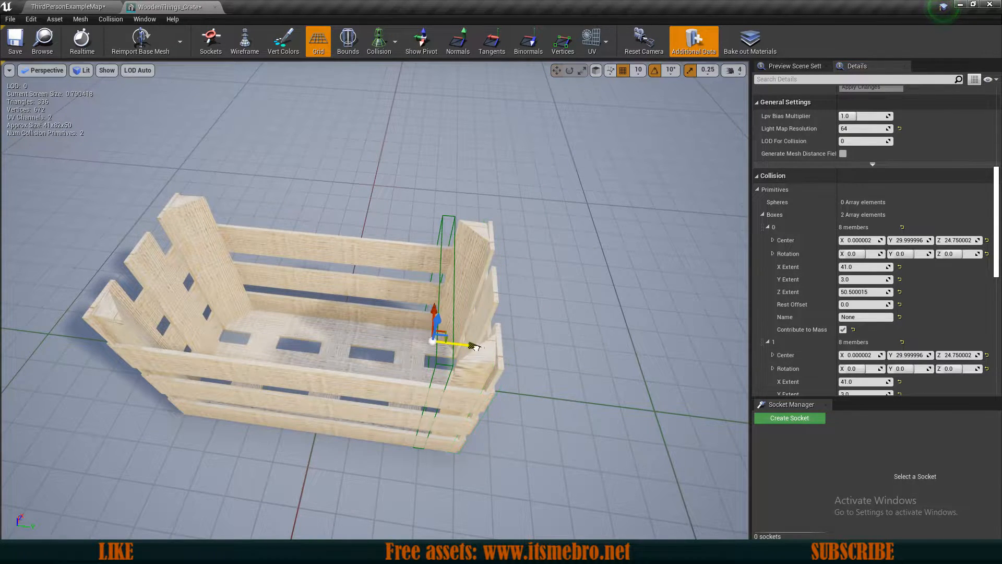
pyautogui.click(452, 340)
pyautogui.moveTo(452, 342); pyautogui.dragTo(456, 344, button='right')
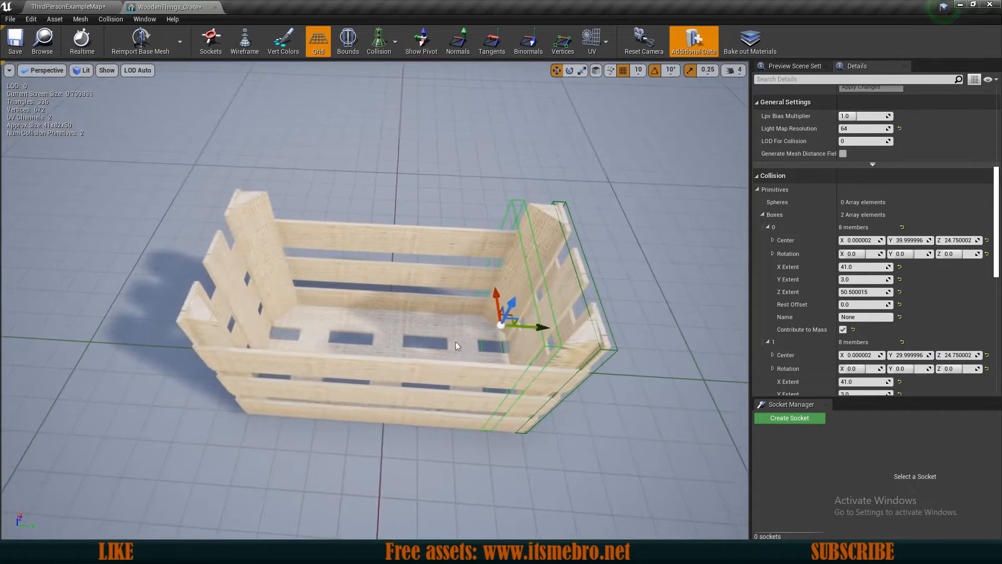
# Move the second collision box onto the crate's opposite end wall at Y about -40.
pyautogui.press('a')
pyautogui.moveTo(301, 312); pyautogui.dragTo(301, 312, button='right')
pyautogui.press('d')
pyautogui.press('d')
pyautogui.press('w')
pyautogui.press('s')
pyautogui.keyDown('alt'); pyautogui.moveTo(267, 309); pyautogui.dragTo(270, 261); pyautogui.keyUp('alt')
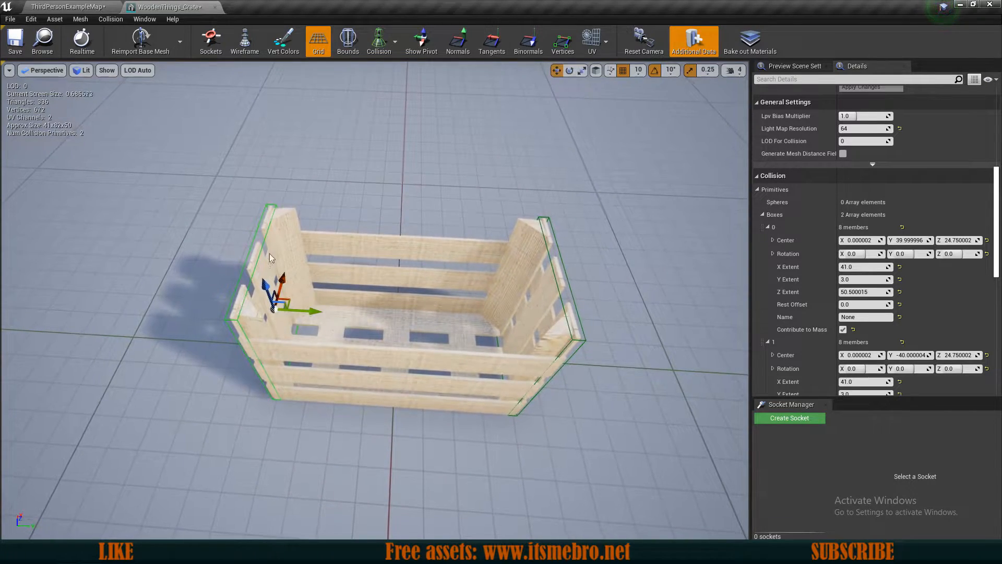
# Add a third box simplified collision and paste the copied end-wall box values into it.
pyautogui.click(109, 18)
pyautogui.click(134, 57)
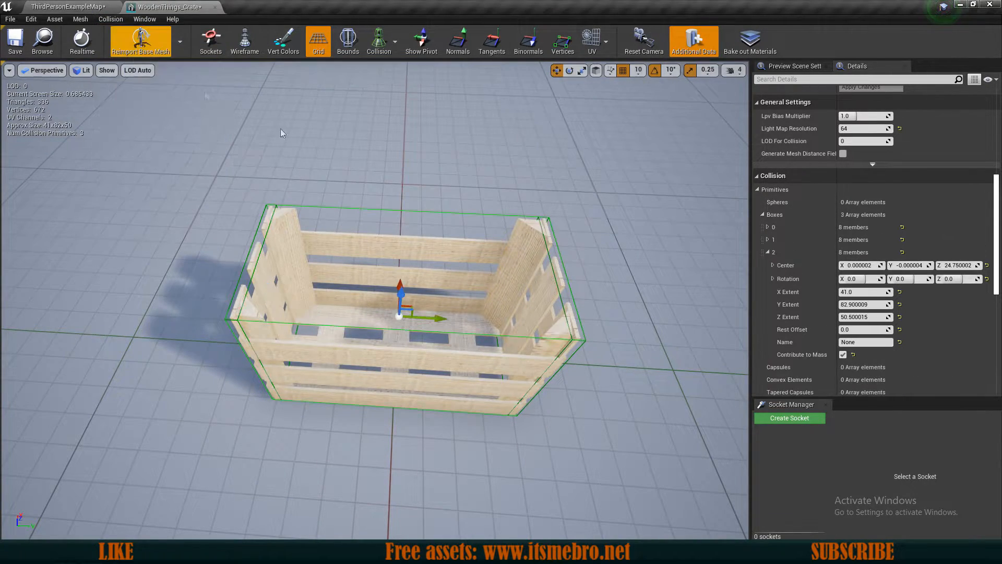
pyautogui.rightClick(862, 253)
pyautogui.click(886, 302)
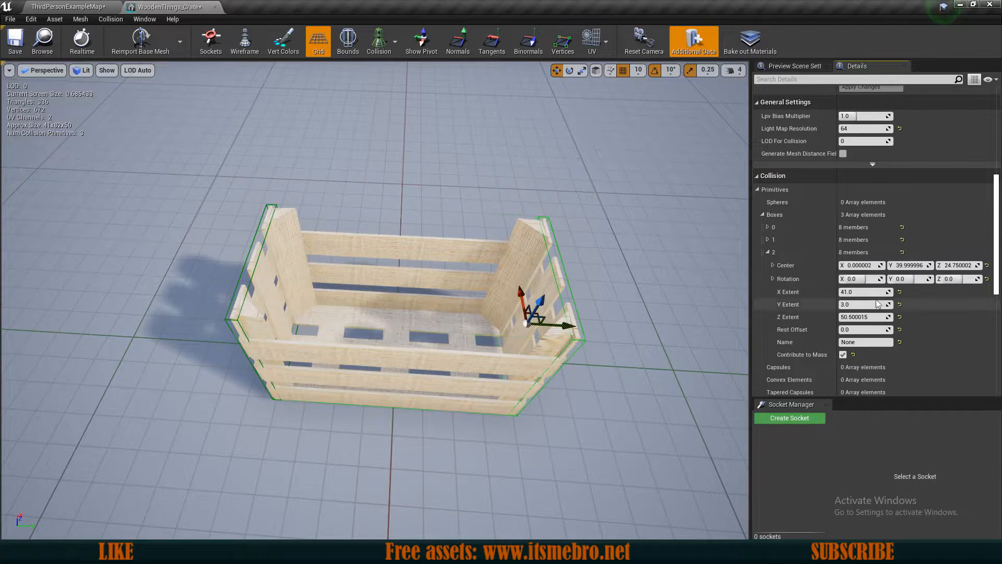
# Rotate the third collision box 90° about Z and move it to the middle of the crate.
pyautogui.keyDown('alt'); pyautogui.moveTo(574, 308); pyautogui.dragTo(616, 308); pyautogui.keyUp('alt')
pyautogui.keyDown('alt'); pyautogui.moveTo(464, 329); pyautogui.dragTo(450, 363); pyautogui.keyUp('alt')
pyautogui.press('e')
pyautogui.press('w')
pyautogui.press('e')
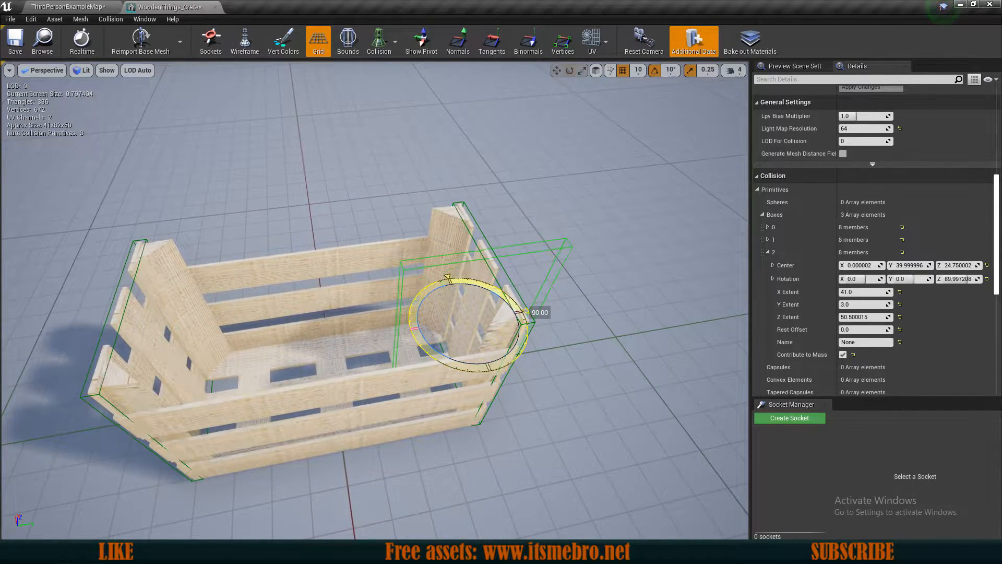
pyautogui.moveTo(519, 313); pyautogui.dragTo(484, 331)
pyautogui.press('w')
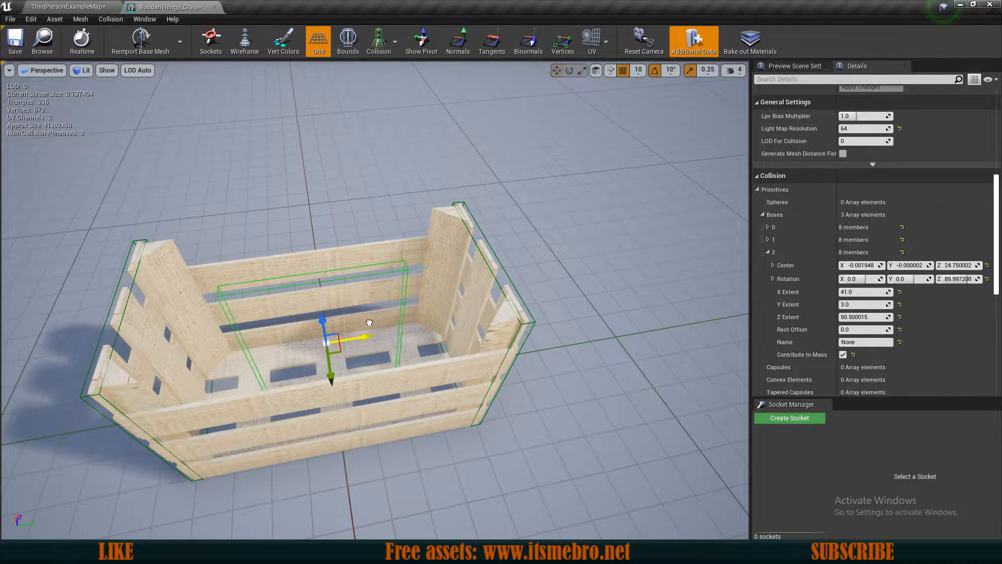
# Move the third box to the crate's long side wall at X about -20 and lengthen its X extent to span the wall.
pyautogui.keyDown('alt'); pyautogui.moveTo(353, 460); pyautogui.dragTo(323, 464); pyautogui.keyUp('alt')
pyautogui.moveTo(863, 317); pyautogui.dragTo(887, 292)
pyautogui.hotkey('ctrl', 'z')
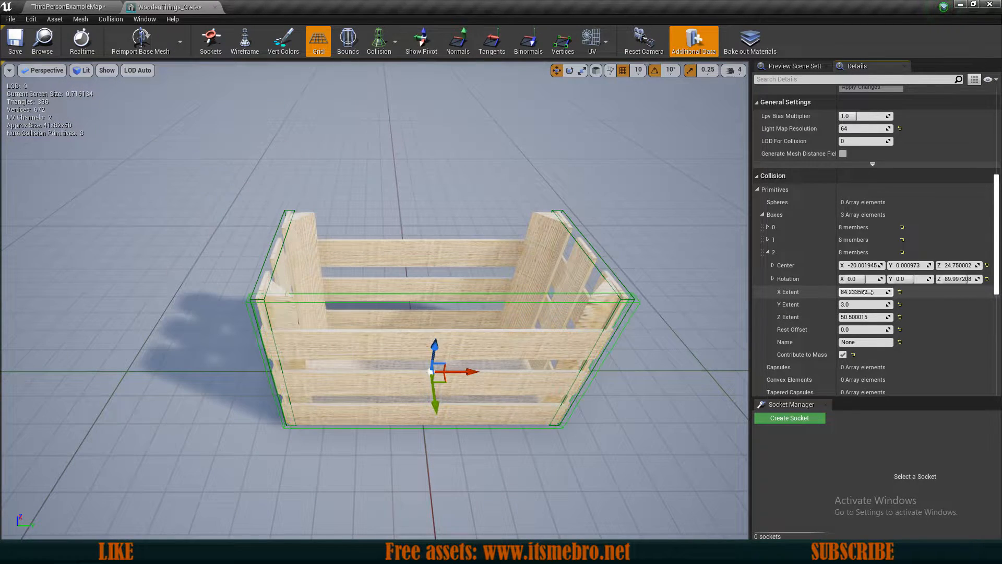
pyautogui.click(767, 252)
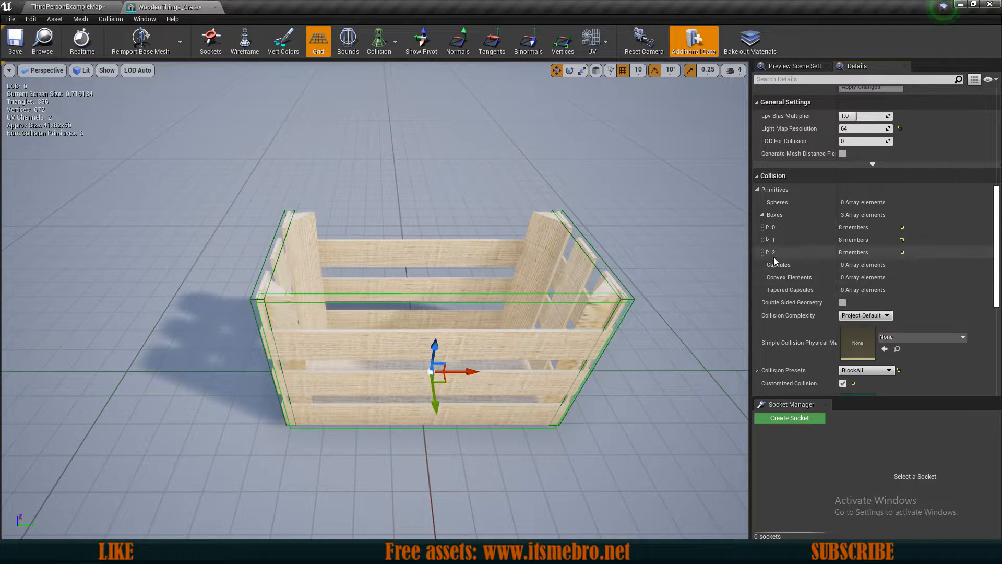
# Duplicate the long side wall's collision box and move the copy onto the opposite long side wall.
pyautogui.click(110, 19)
pyautogui.click(130, 157)
pyautogui.moveTo(435, 401); pyautogui.dragTo(419, 295)
pyautogui.keyDown('alt'); pyautogui.moveTo(419, 295); pyautogui.dragTo(366, 324); pyautogui.keyUp('alt')
pyautogui.click(428, 334)
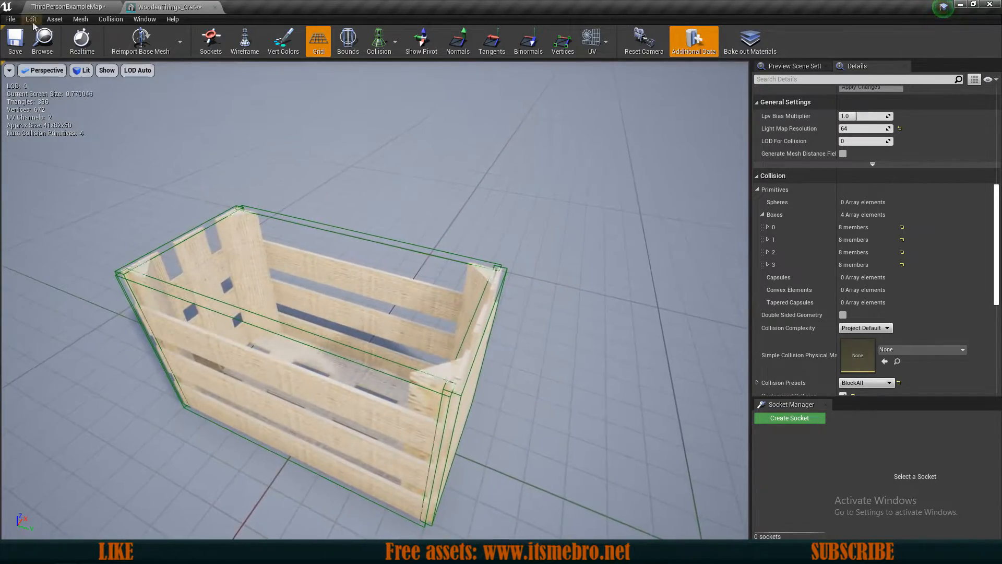
pyautogui.click(113, 19)
pyautogui.click(136, 56)
pyautogui.moveTo(296, 296); pyautogui.dragTo(272, 282, button='right')
pyautogui.click(296, 296)
pyautogui.keyDown('alt'); pyautogui.moveTo(296, 295); pyautogui.dragTo(208, 273); pyautogui.keyUp('alt')
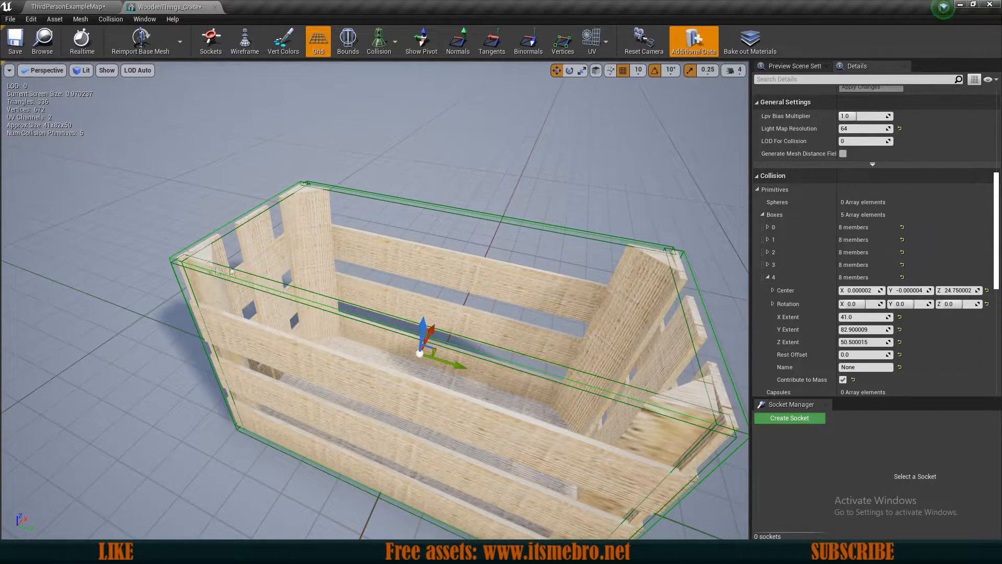
pyautogui.moveTo(418, 317); pyautogui.dragTo(428, 247)
pyautogui.moveTo(426, 147); pyautogui.dragTo(429, 135)
pyautogui.moveTo(436, 232); pyautogui.dragTo(356, 184, button='right')
pyautogui.press('s')
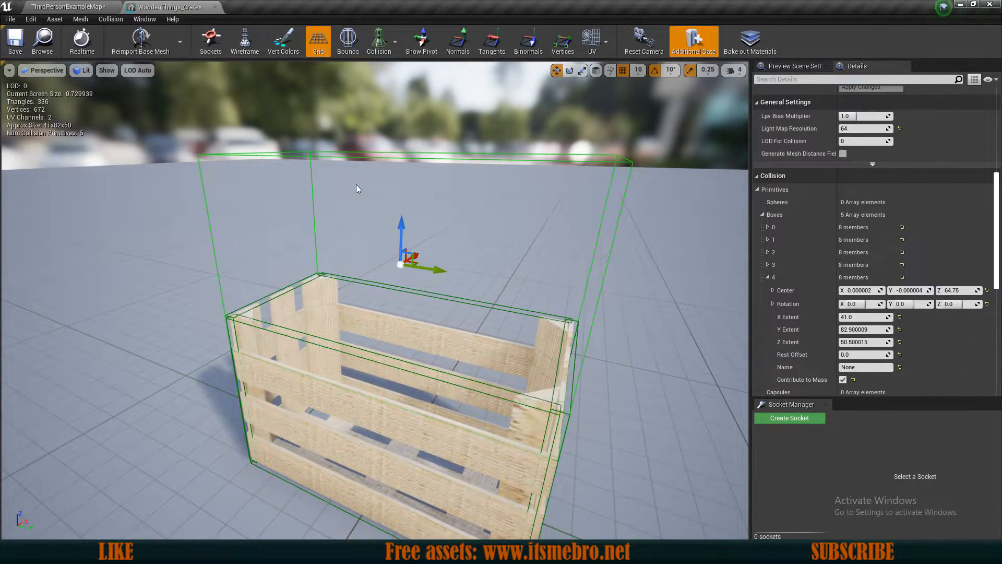
pyautogui.press('Delete')
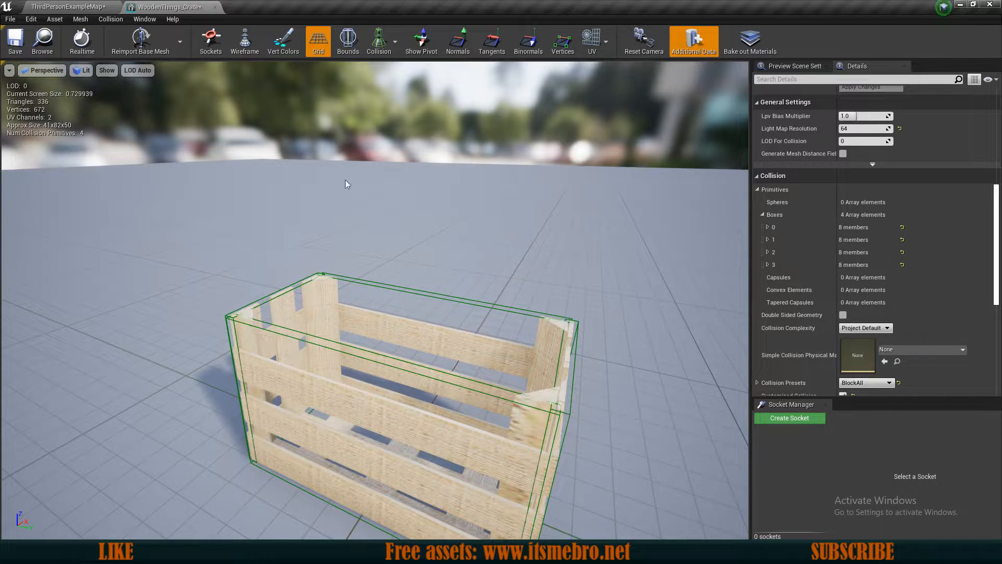
# Add a box simplified collision for the crate's floor, with a Z extent of 3 and its center at Z 1.
pyautogui.click(111, 19)
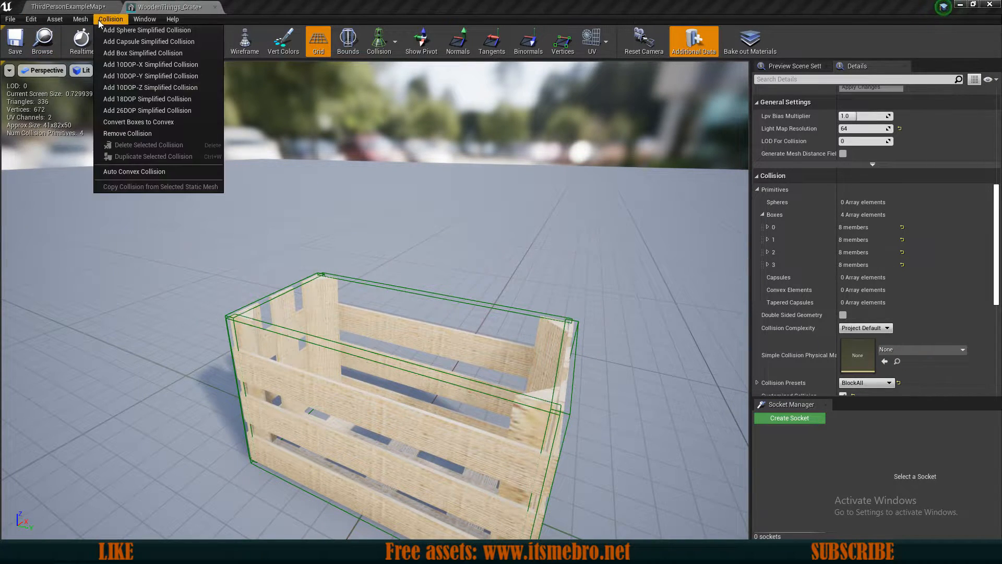
pyautogui.click(133, 54)
pyautogui.press('w')
pyautogui.press('d')
pyautogui.moveTo(219, 175); pyautogui.dragTo(125, 188, button='right')
pyautogui.click(260, 243)
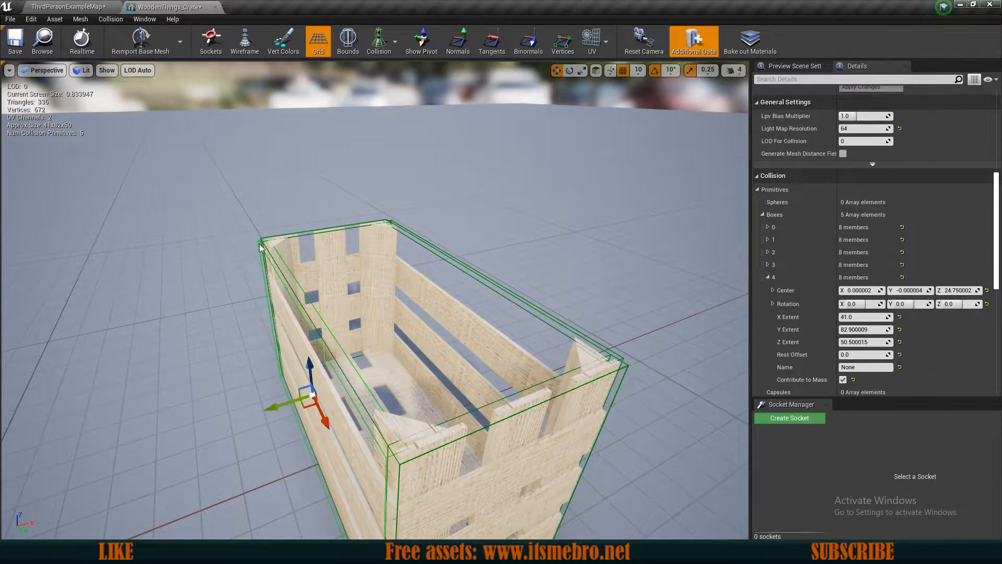
pyautogui.click(262, 246)
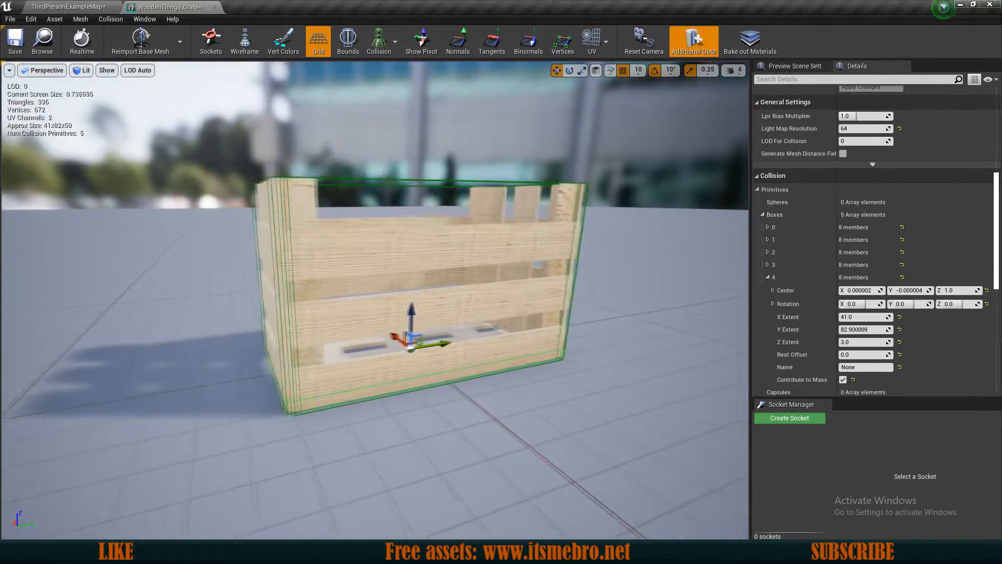
# Save the crate mesh and return to the ThirdPersonExampleMap level.
pyautogui.moveTo(375, 300); pyautogui.dragTo(418, 303, button='right')
pyautogui.click(15, 42)
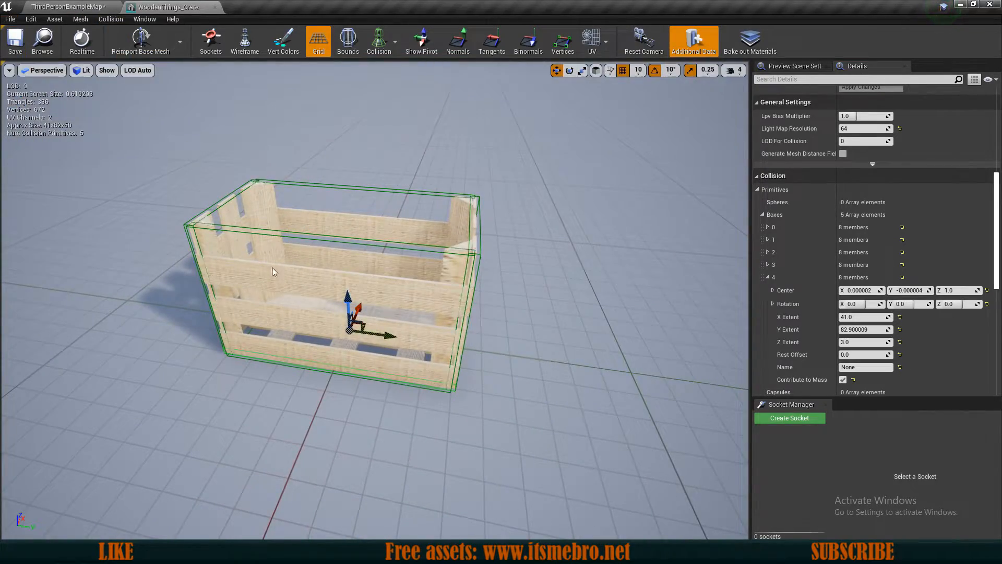
pyautogui.moveTo(272, 271); pyautogui.dragTo(260, 226, button='right')
pyautogui.click(89, 5)
pyautogui.moveTo(391, 291); pyautogui.dragTo(415, 305, button='right')
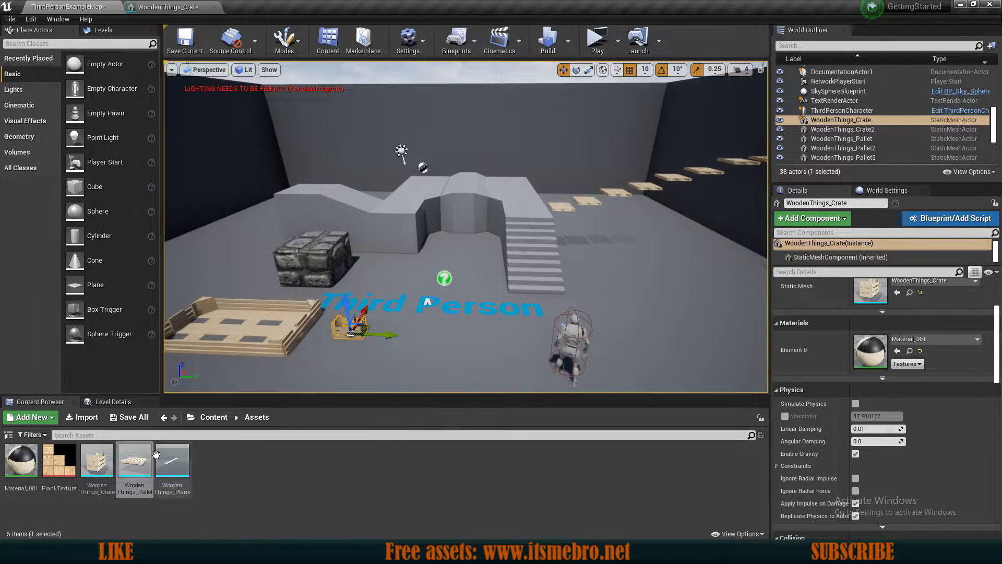
# Open the WoodenThings_Pallet mesh, set its Collision Complexity to Use Complex Collision As Simple, and save it.
pyautogui.click(140, 464)
pyautogui.doubleClick(140, 463)
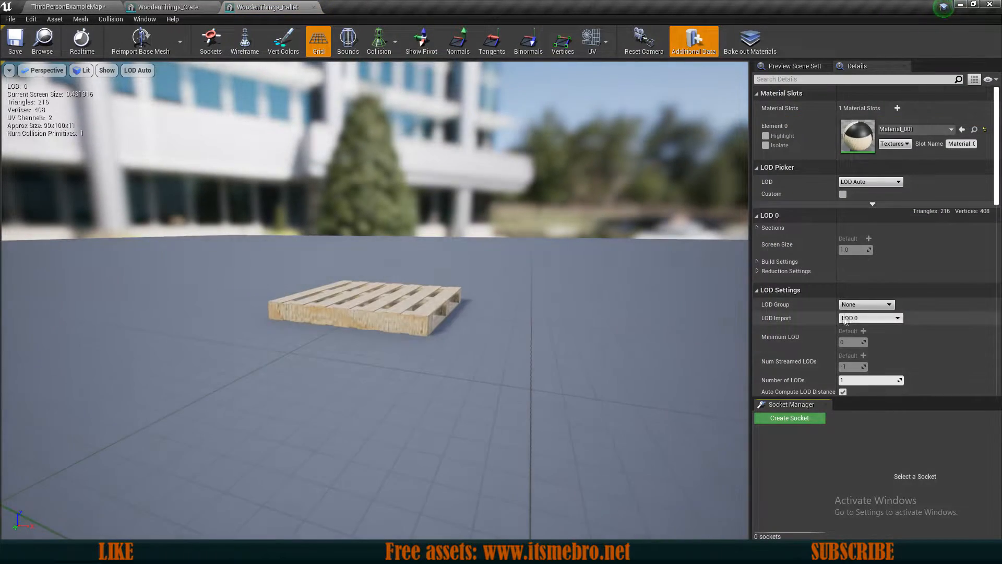
pyautogui.scroll(-5, 775, 249)
pyautogui.scroll(-3, 775, 249)
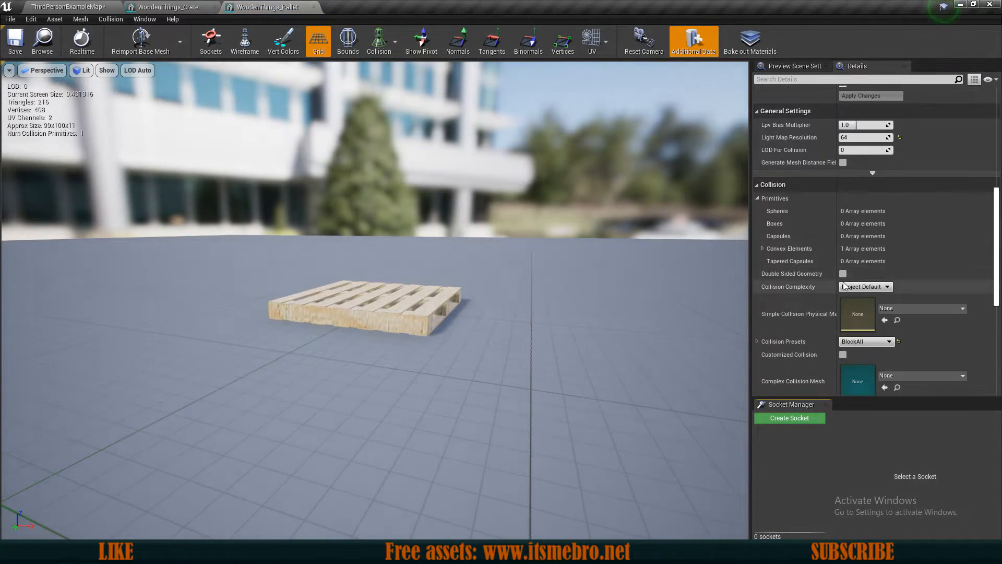
pyautogui.click(878, 289)
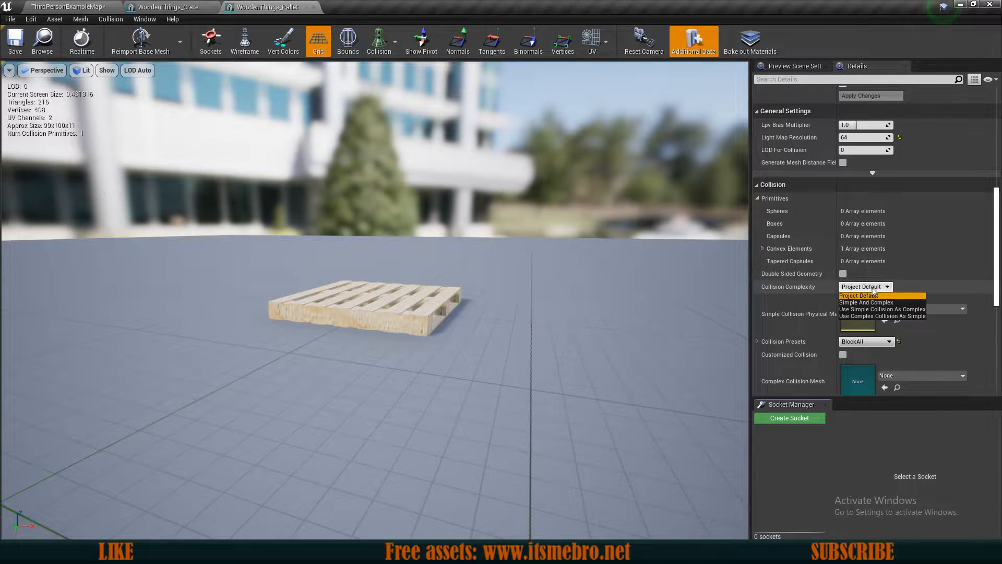
pyautogui.click(864, 316)
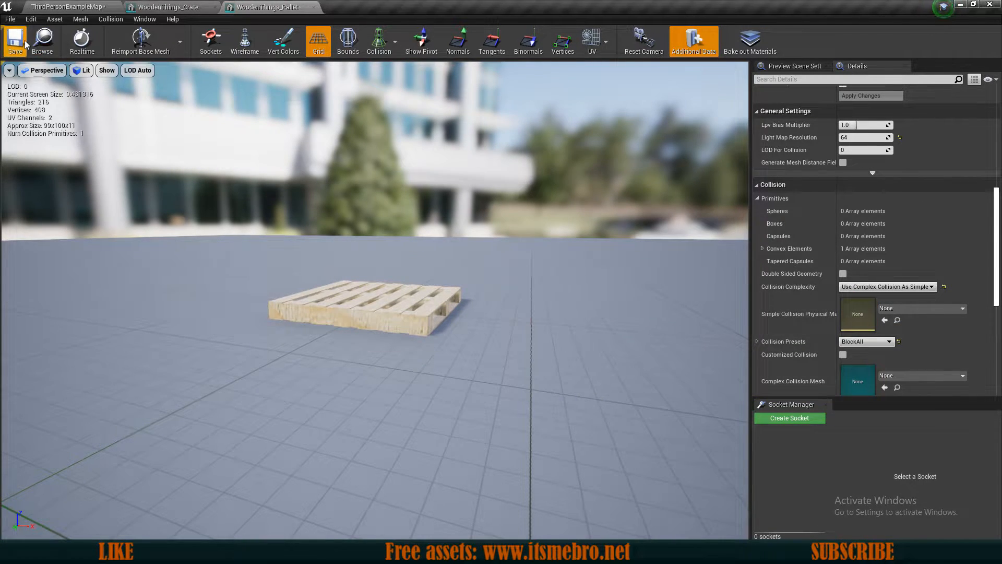
pyautogui.click(25, 44)
# Return to the ThirdPersonExampleMap level and enable Simulate Physics on the second floating pallet, WoodenThings_Pallet2.
pyautogui.click(75, 5)
pyautogui.moveTo(555, 228); pyautogui.dragTo(595, 222, button='right')
pyautogui.press('w')
pyautogui.click(478, 291)
pyautogui.press('w')
pyautogui.moveTo(478, 290); pyautogui.dragTo(470, 295, button='right')
pyautogui.scroll(4, 835, 345)
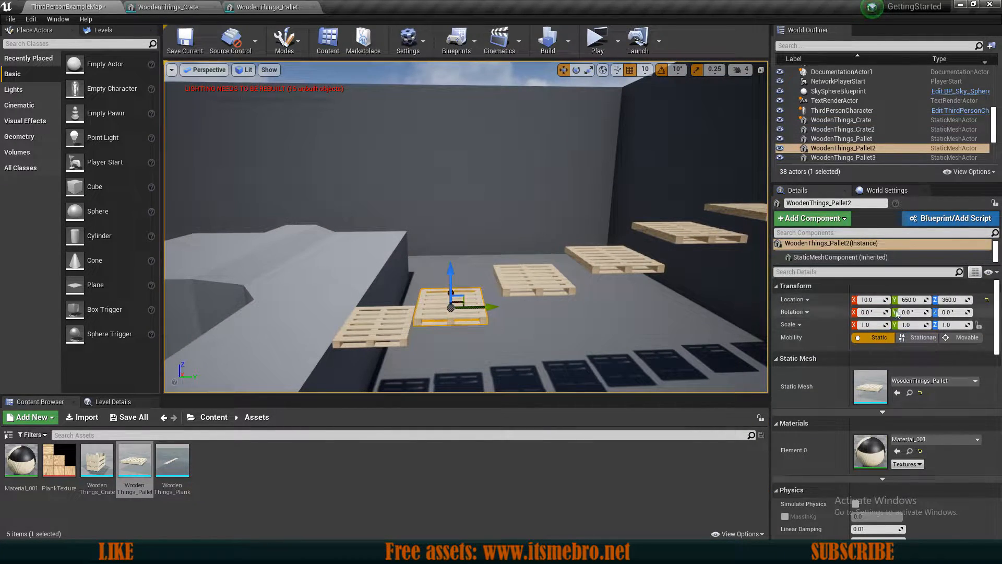
pyautogui.scroll(-4, 792, 365)
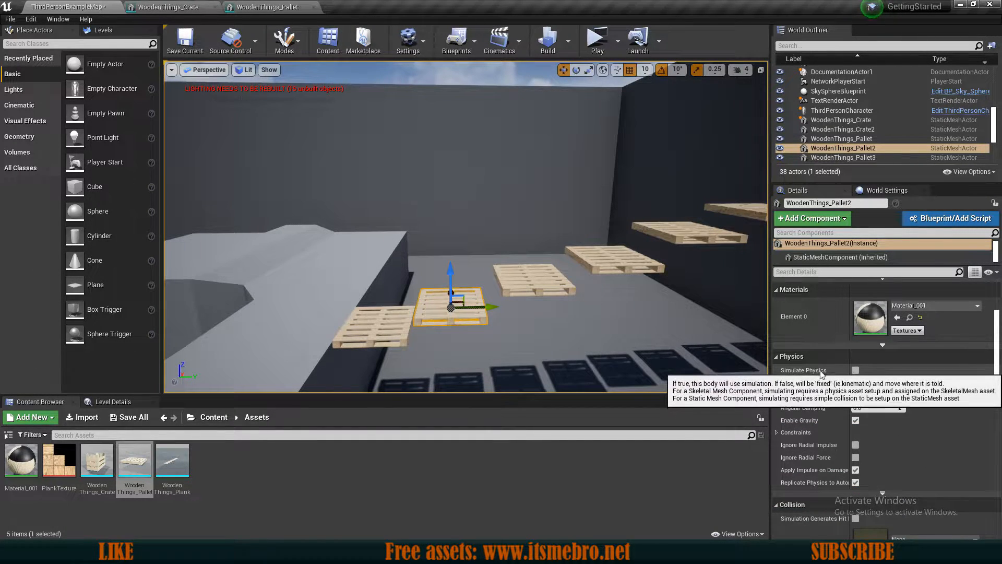
pyautogui.click(855, 371)
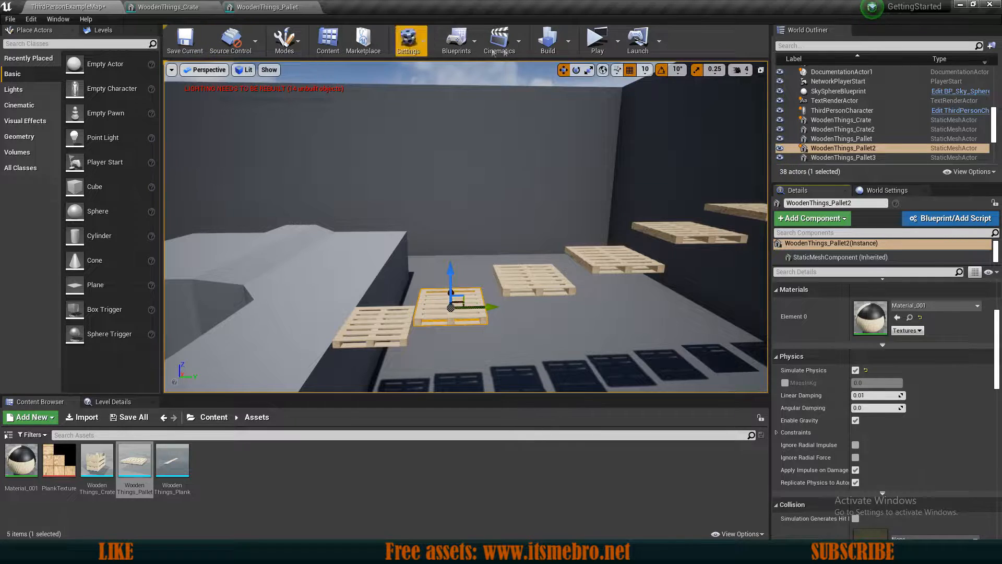
# Play-test the level by running the character up the stairs toward the floating pallets, and end the session.
pyautogui.click(596, 51)
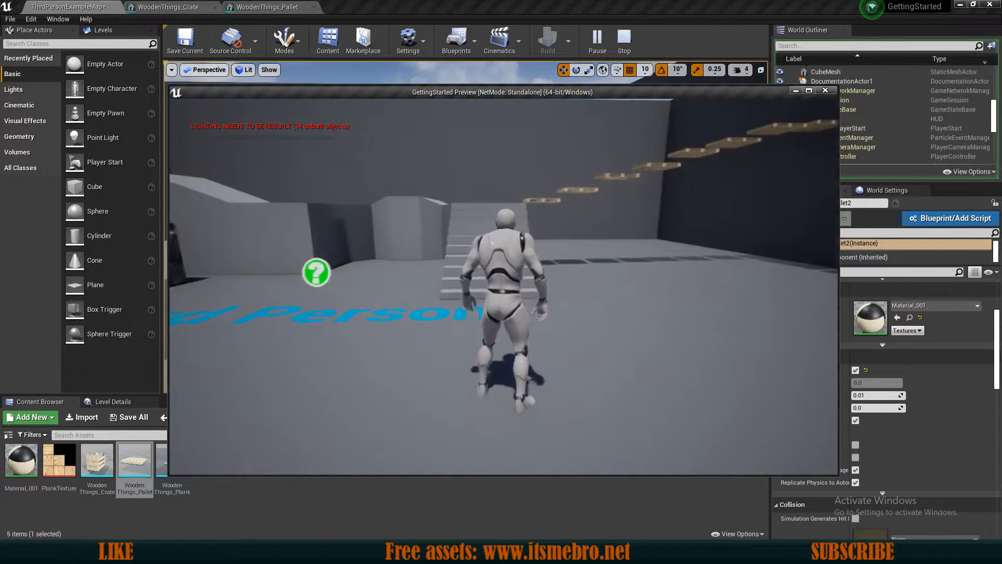
pyautogui.press('w')
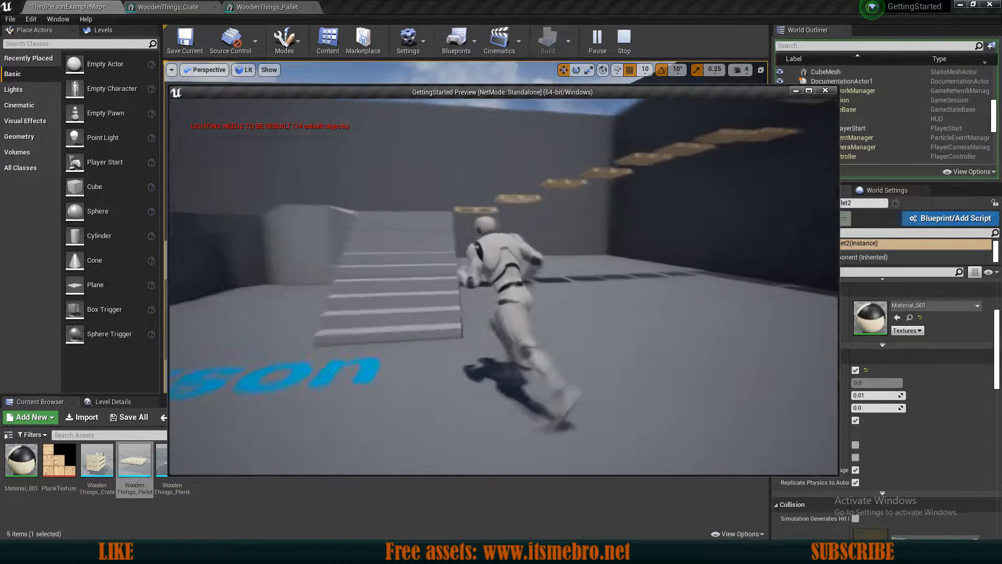
pyautogui.press('w')
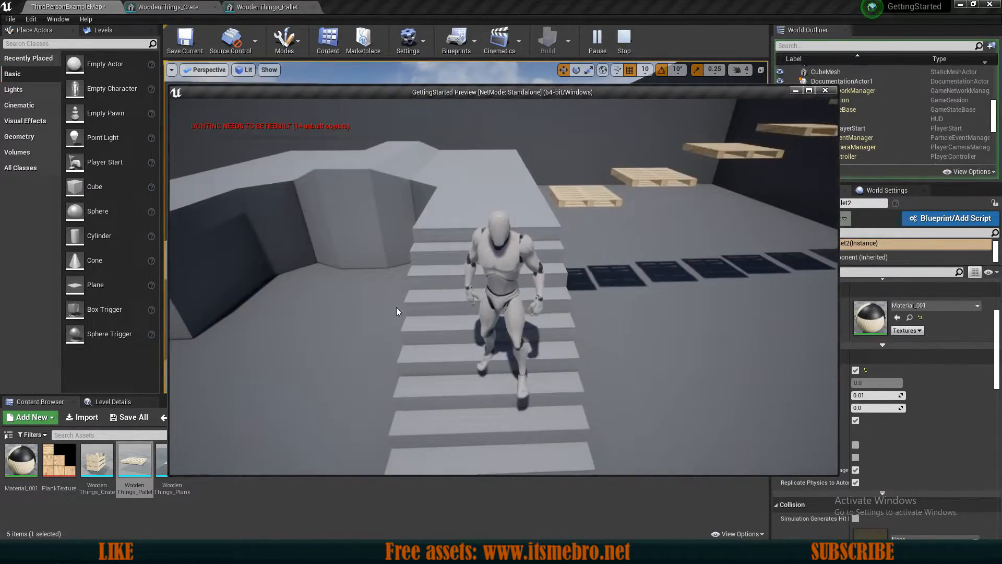
pyautogui.press('Escape')
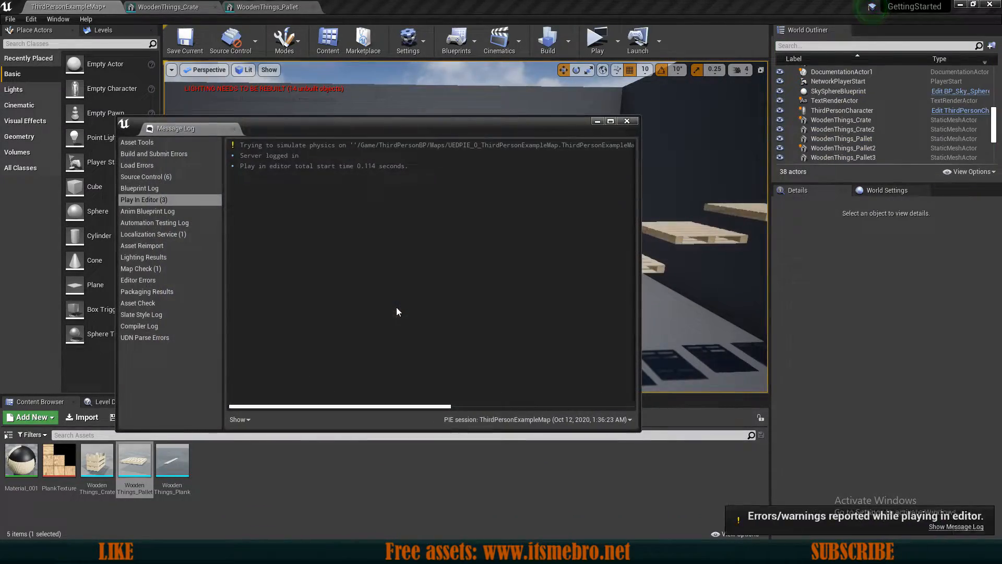
# Examine the play session's message log for the pallet's physics simulation warning, and close the log.
pyautogui.click(610, 122)
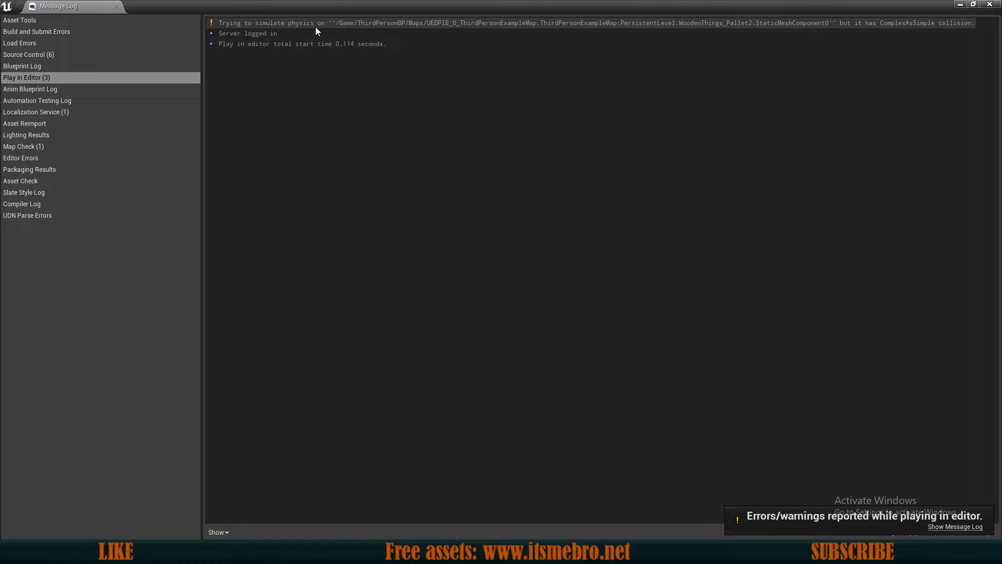
pyautogui.click(527, 23)
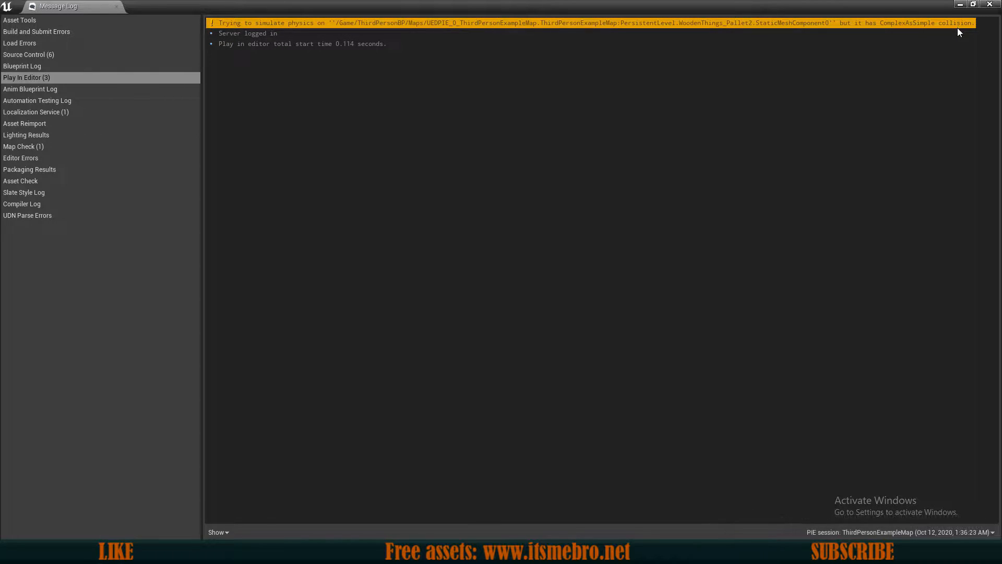
pyautogui.click(990, 5)
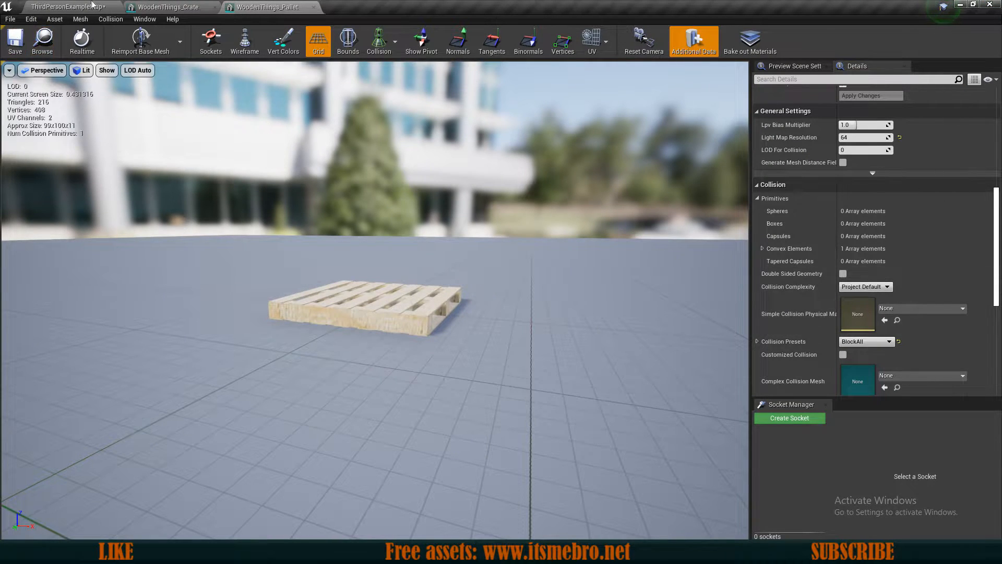
# In the level, select the first five floating pallets together and enable Simulate Physics on all of them.
pyautogui.click(68, 7)
pyautogui.click(514, 195)
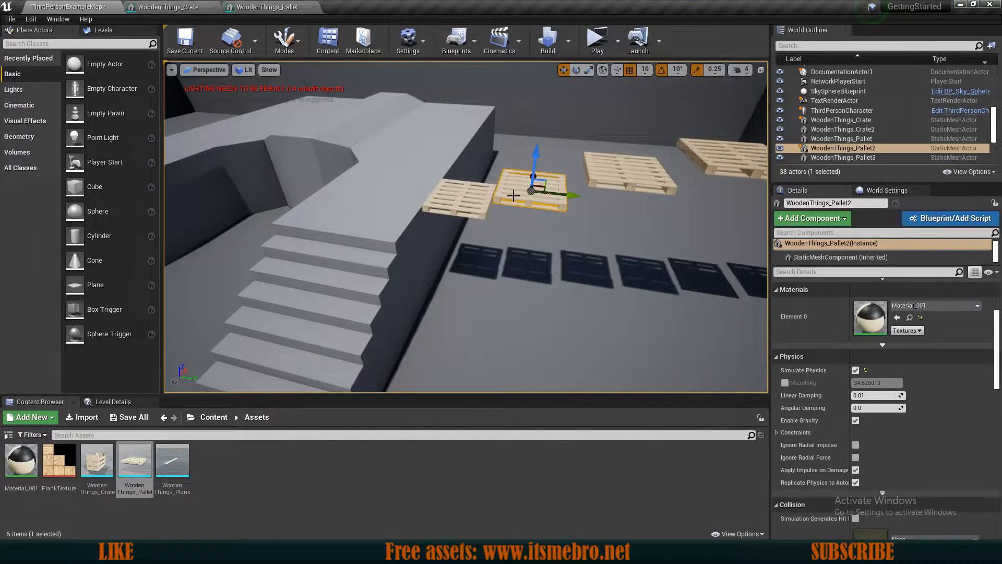
pyautogui.keyDown('ctrl'); pyautogui.click(460, 201); pyautogui.keyUp('ctrl')
pyautogui.moveTo(460, 201); pyautogui.dragTo(461, 225, button='right')
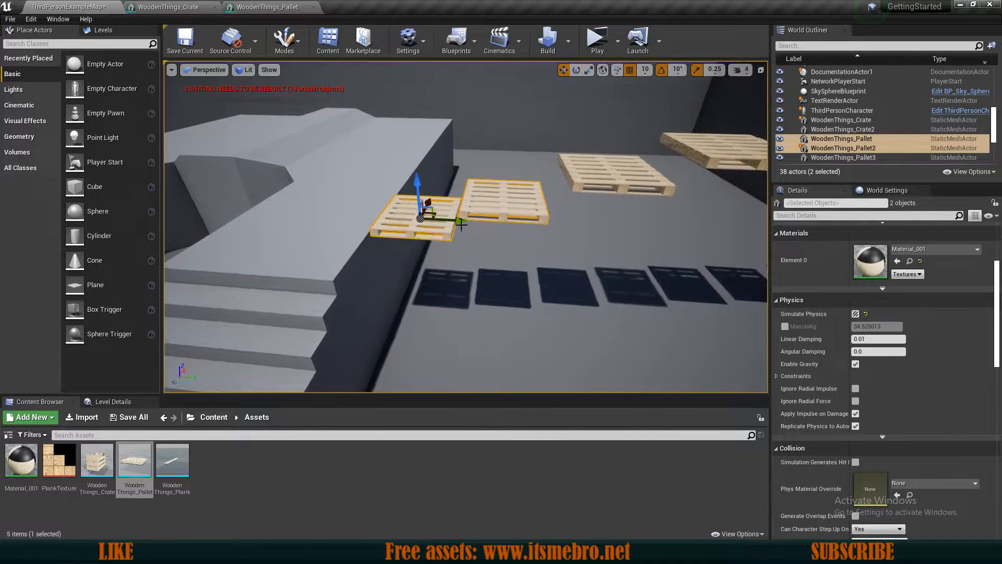
pyautogui.keyDown('ctrl'); pyautogui.click(582, 185); pyautogui.keyUp('ctrl')
pyautogui.moveTo(582, 184); pyautogui.dragTo(665, 168, button='right')
pyautogui.keyDown('ctrl'); pyautogui.click(505, 208); pyautogui.keyUp('ctrl')
pyautogui.keyDown('ctrl'); pyautogui.click(556, 172); pyautogui.keyUp('ctrl')
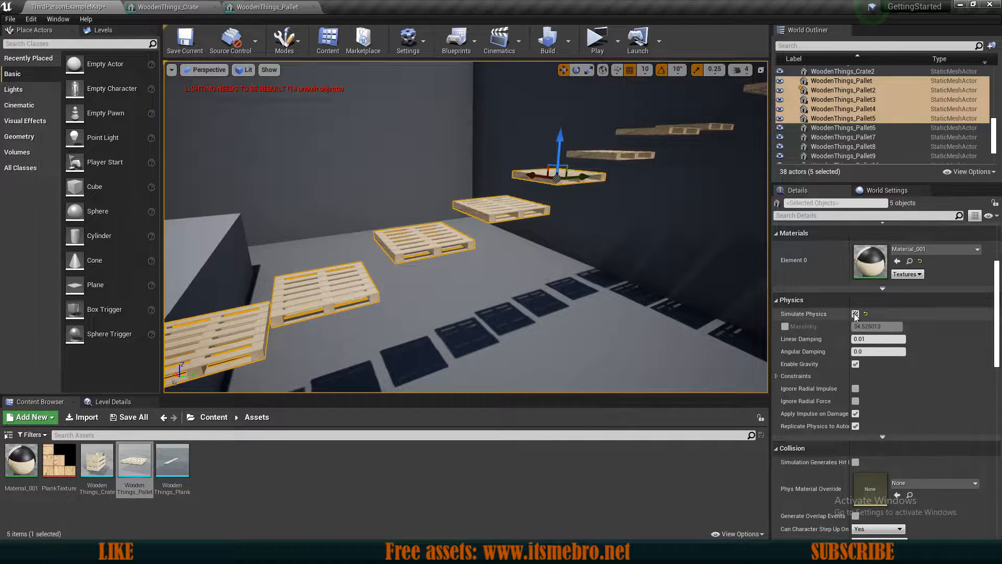
pyautogui.scroll(2, 851, 376)
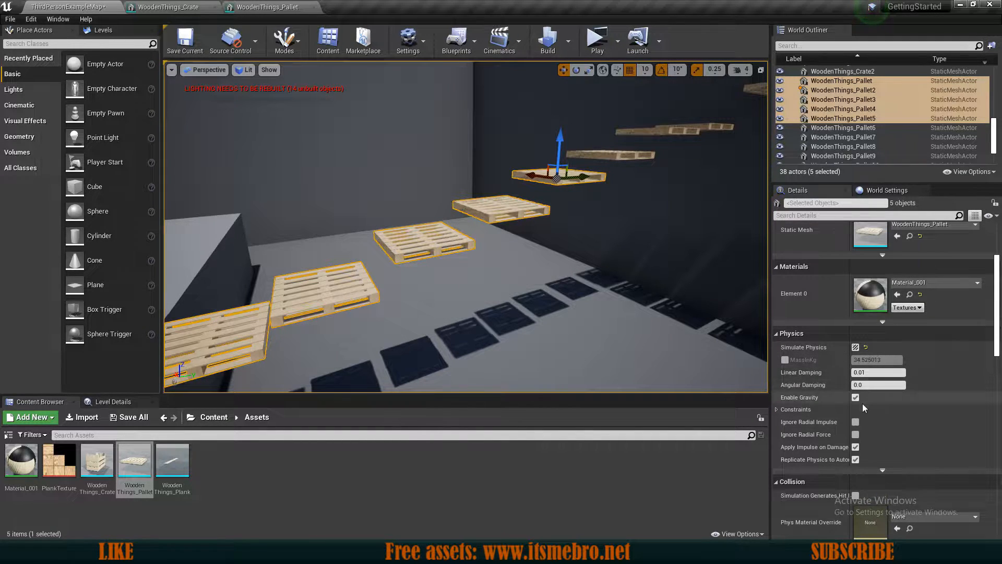
pyautogui.scroll(-1, 862, 403)
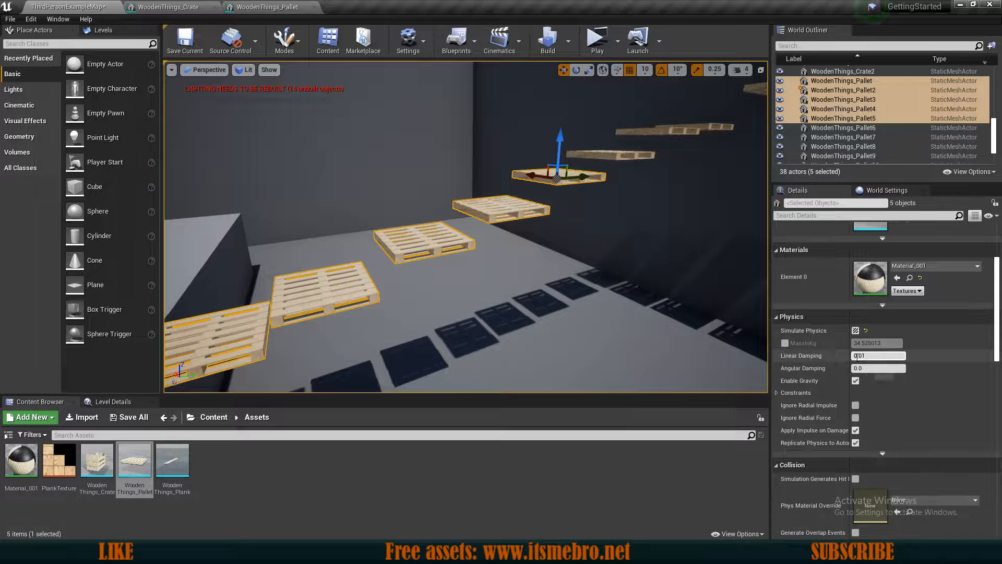
pyautogui.click(856, 330)
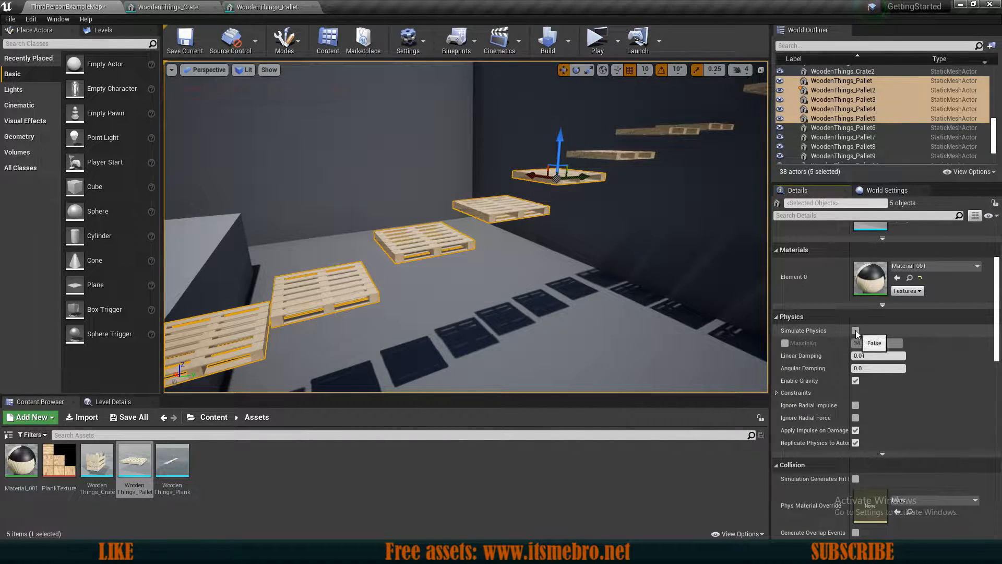
# Raise the small and large crates above the floor and enable Simulate Physics on both.
pyautogui.moveTo(605, 301); pyautogui.dragTo(553, 294, button='right')
pyautogui.press('s')
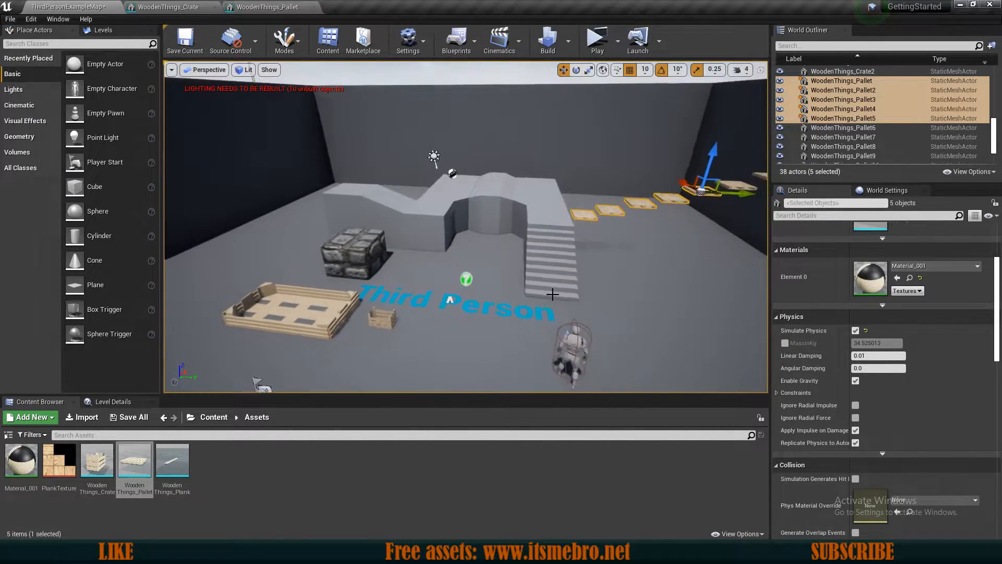
pyautogui.click(376, 312)
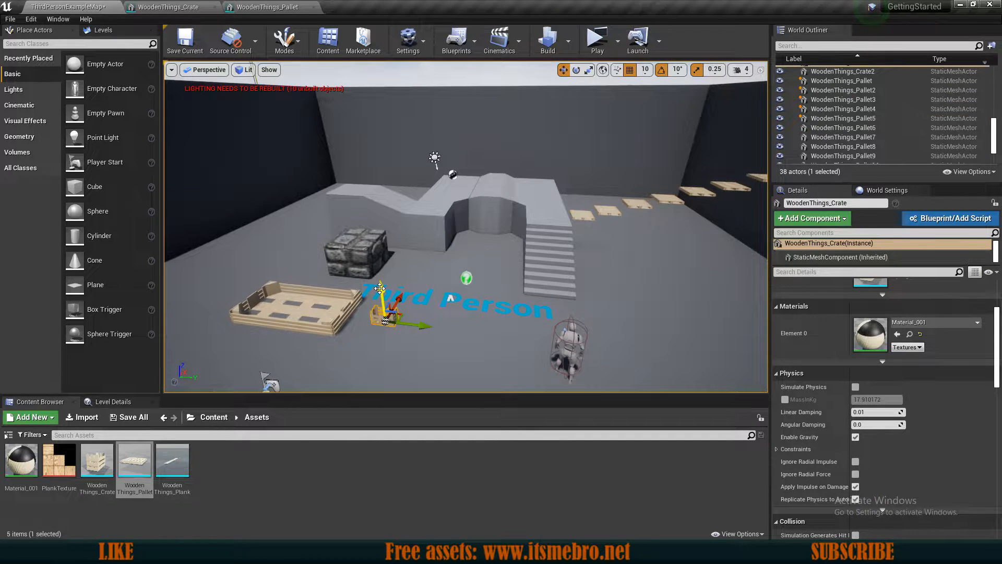
pyautogui.click(855, 387)
pyautogui.click(296, 312)
pyautogui.moveTo(295, 312); pyautogui.dragTo(284, 251)
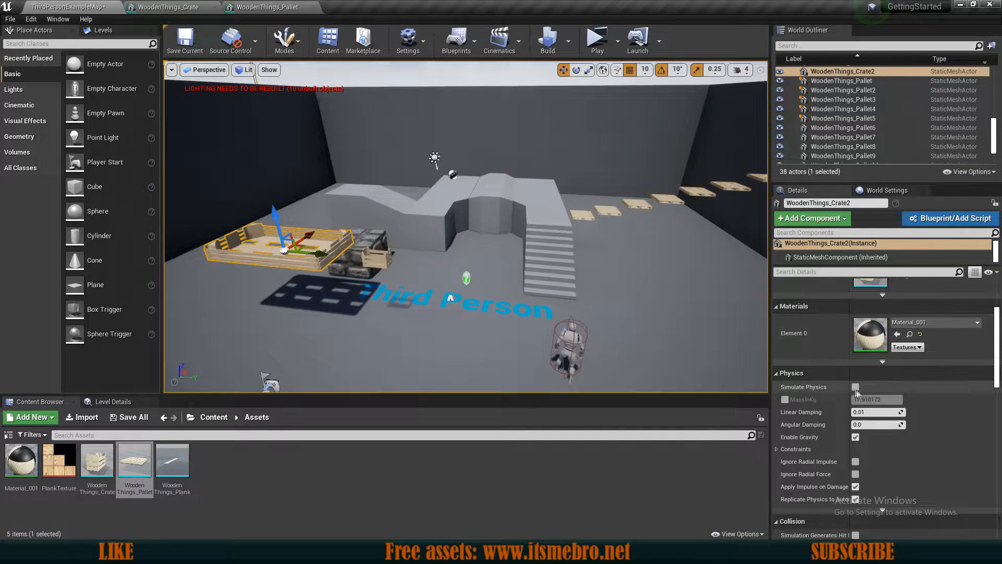
# Play-test the level by moving the character into the large crate and jumping back out of it.
pyautogui.click(597, 39)
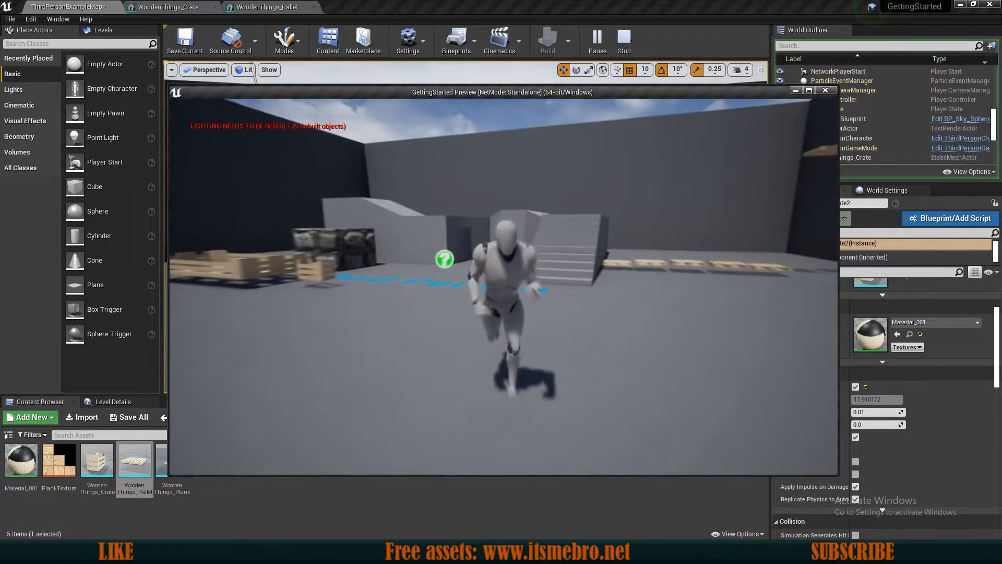
pyautogui.press('w')
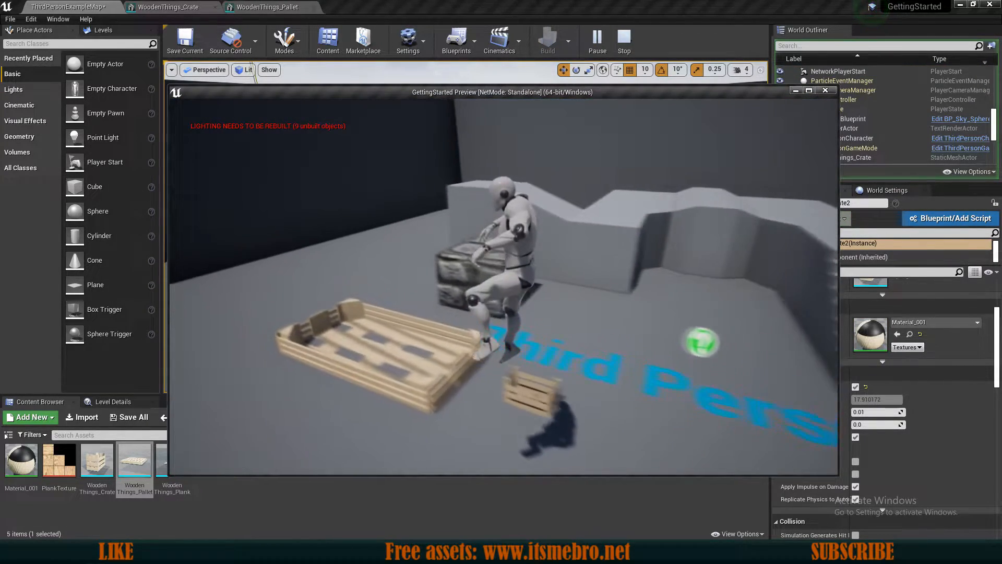
pyautogui.press('w')
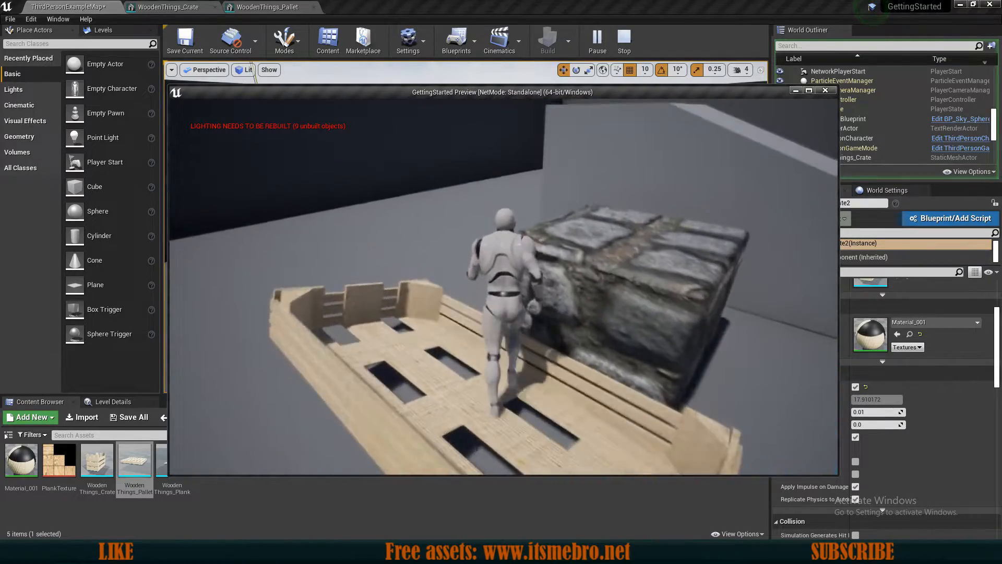
pyautogui.press('s')
pyautogui.press('space')
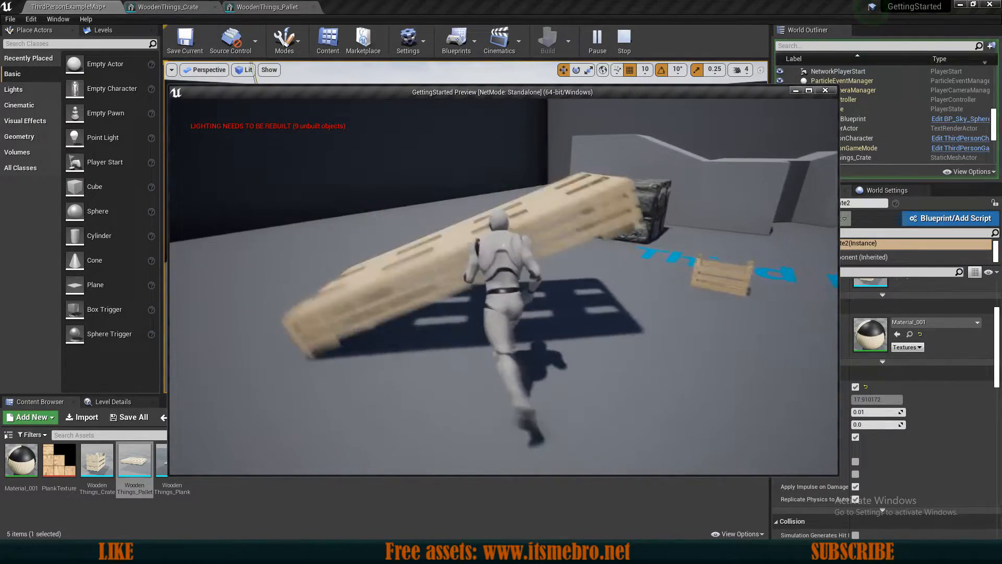
# Test the small crate's physics by pushing it across the floor with the character, and end the play session.
pyautogui.press('w')
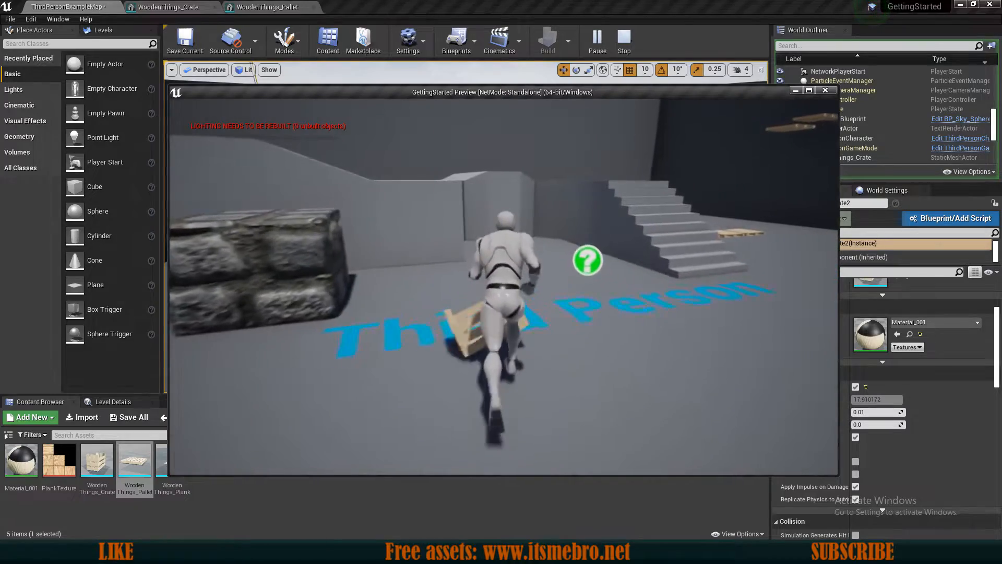
pyautogui.press('a')
pyautogui.press('w')
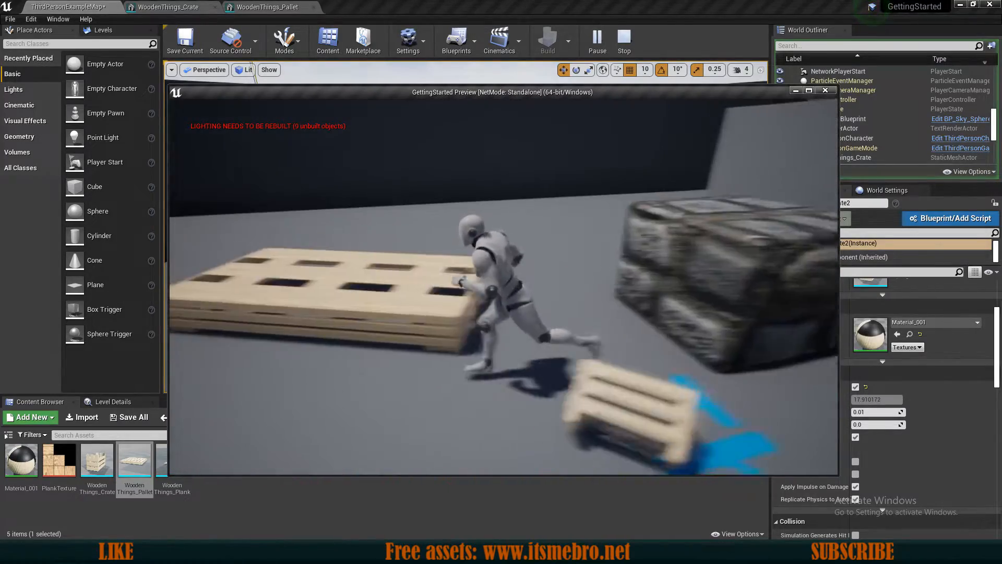
pyautogui.press('w')
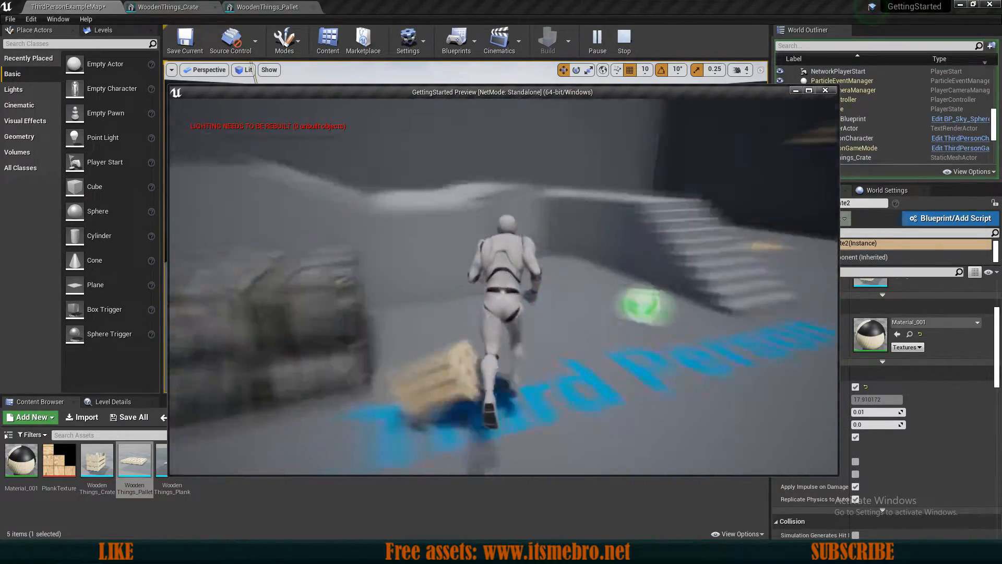
pyautogui.press('w')
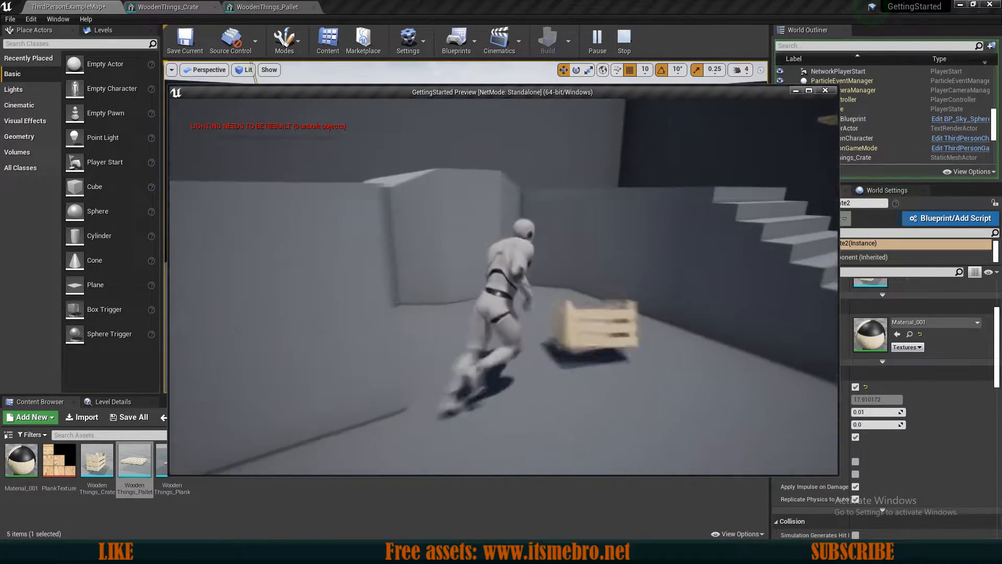
pyautogui.press('w')
pyautogui.press('Escape')
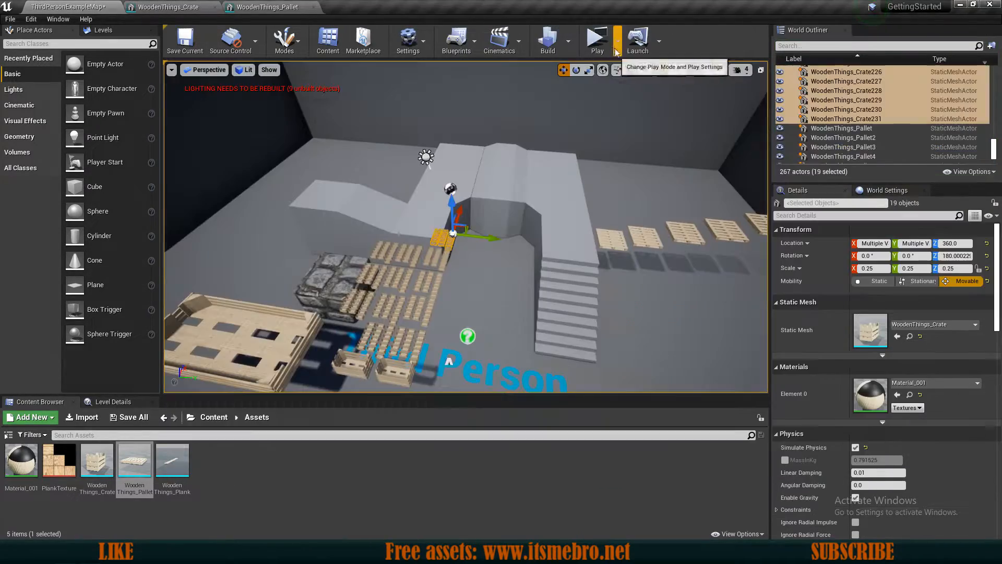
# Play-test the level by running the character through the grid of tiny crates and past the stone block and large crate.
pyautogui.click(597, 38)
pyautogui.press('w')
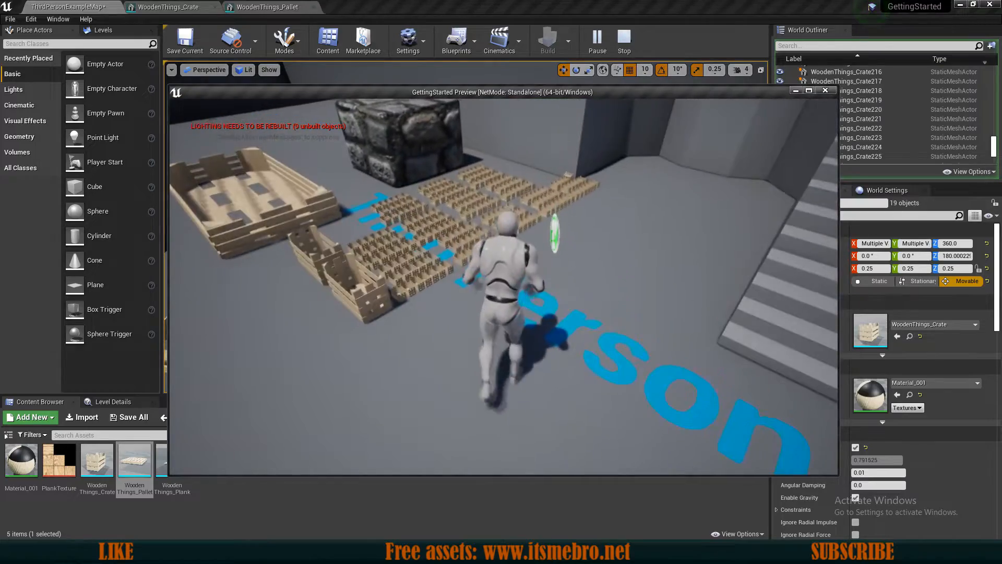
pyautogui.press('w')
pyautogui.press('w')
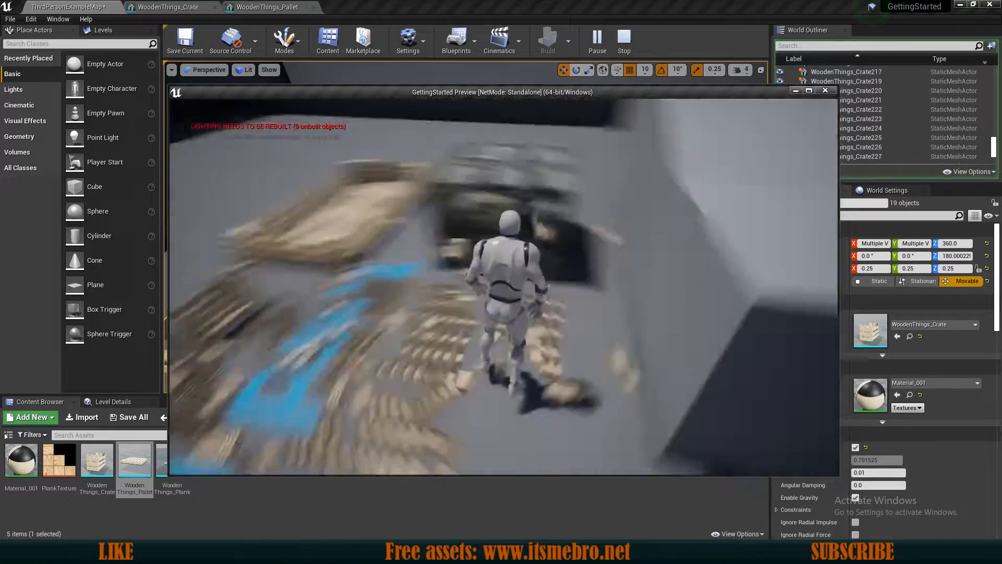
pyautogui.press('w')
pyautogui.press('w')
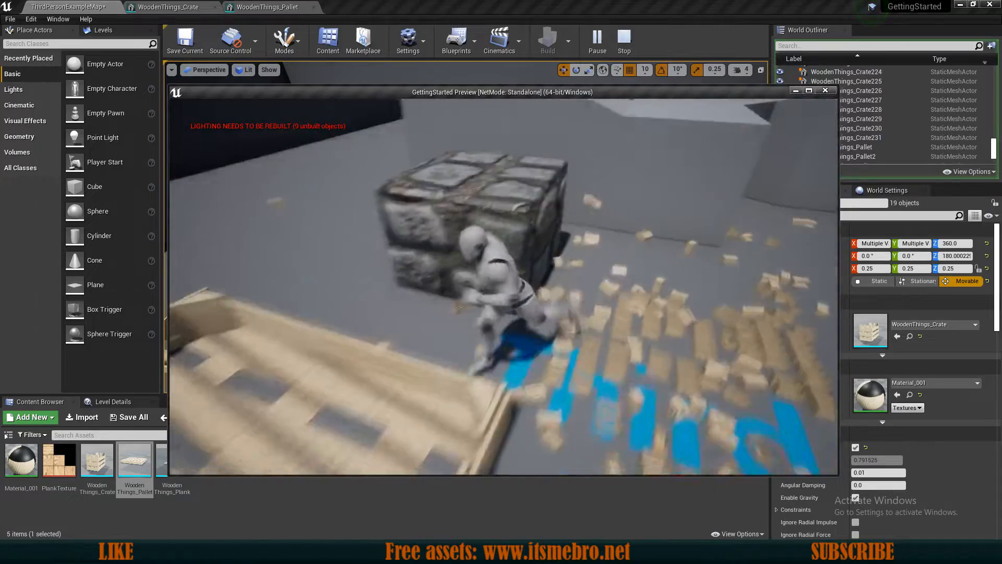
pyautogui.press('w')
pyautogui.press('w')
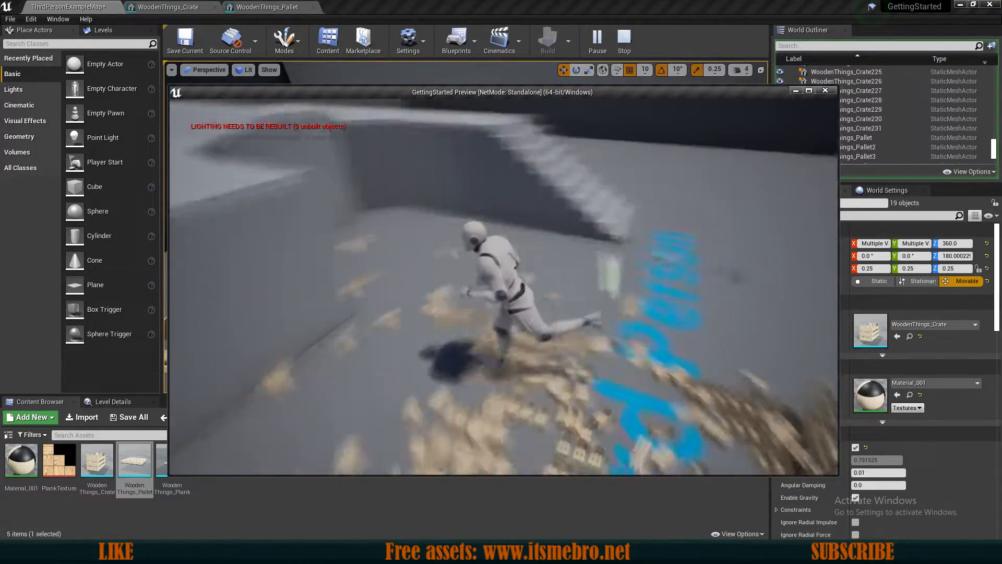
# Run the character across the open floor, jump off the edge of the level, and end the play session.
pyautogui.press('w')
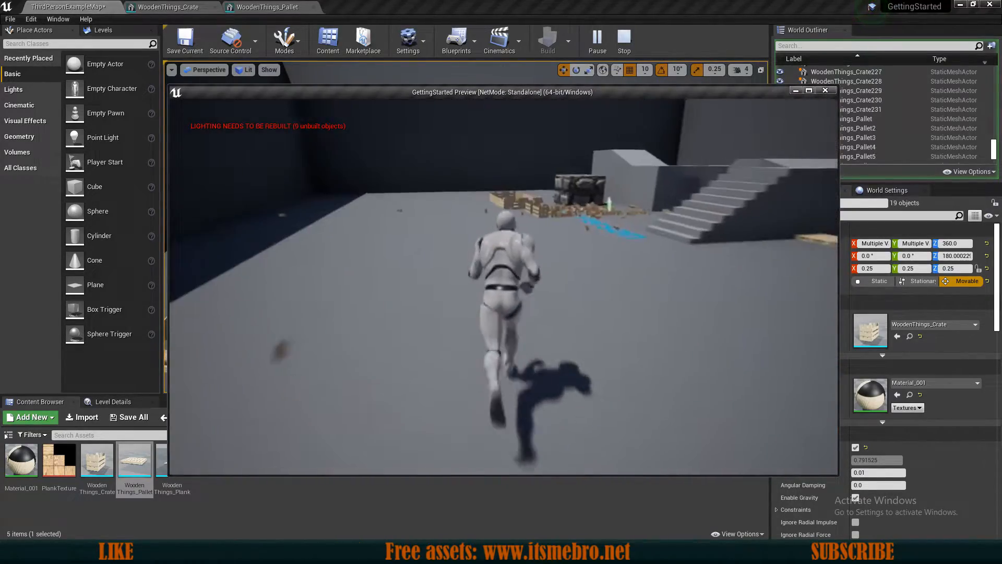
pyautogui.press('w')
pyautogui.press('space')
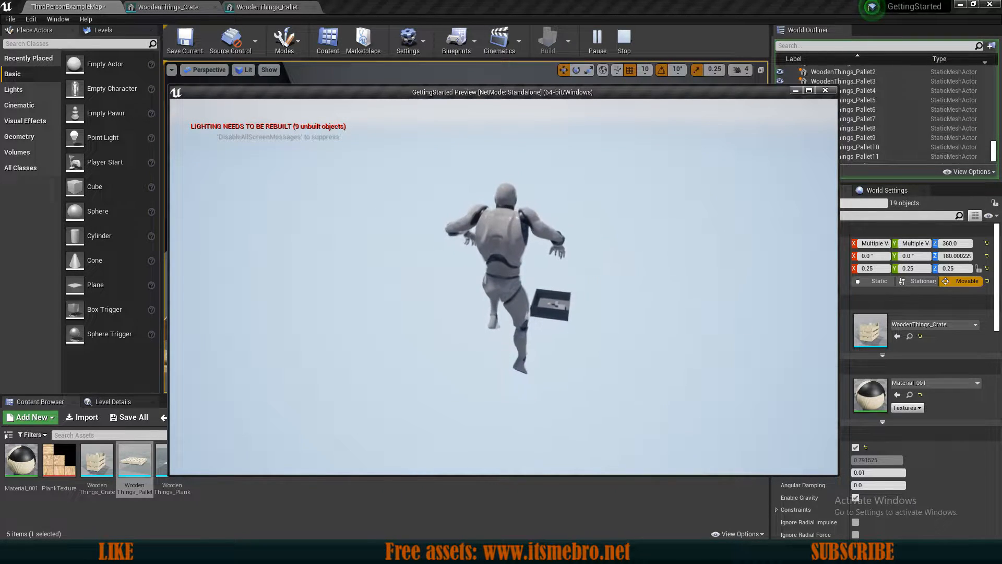
pyautogui.press('Escape')
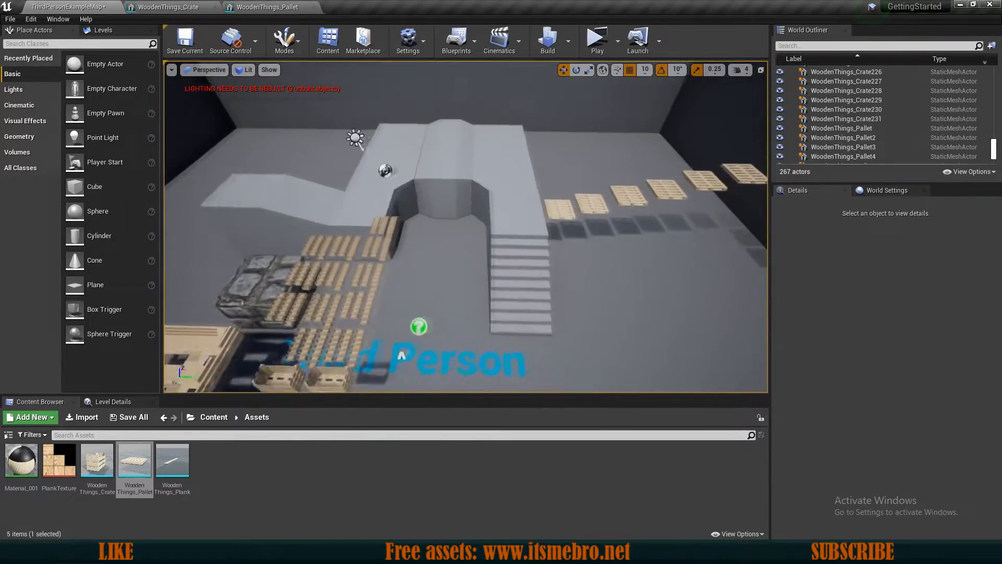
# Select all the tiny floating crates together, override their mass to 400 kg, and set their linear and angular damping to 1.0.
pyautogui.moveTo(441, 297); pyautogui.dragTo(472, 298, button='right')
pyautogui.moveTo(365, 330); pyautogui.dragTo(365, 331, button='right')
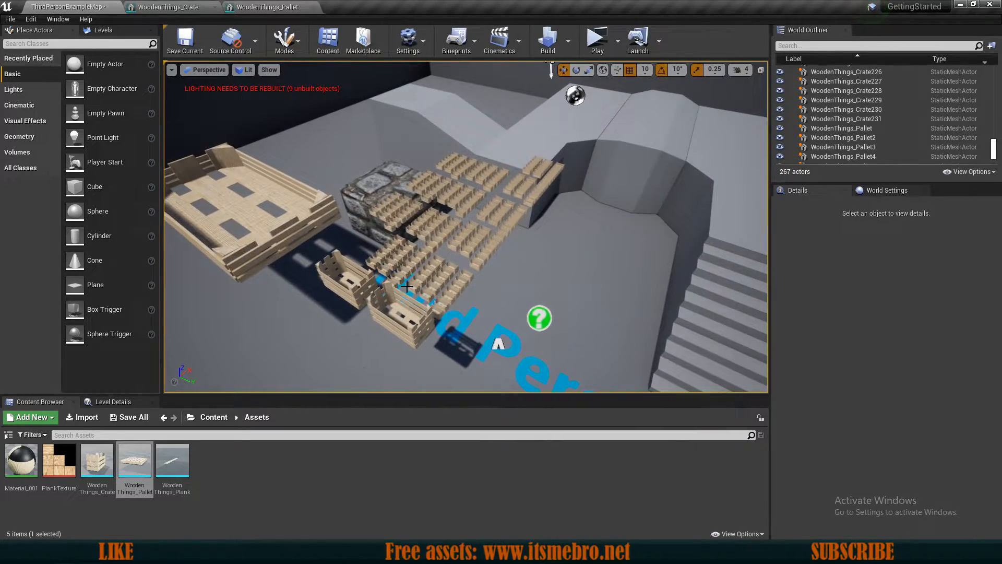
pyautogui.click(859, 119)
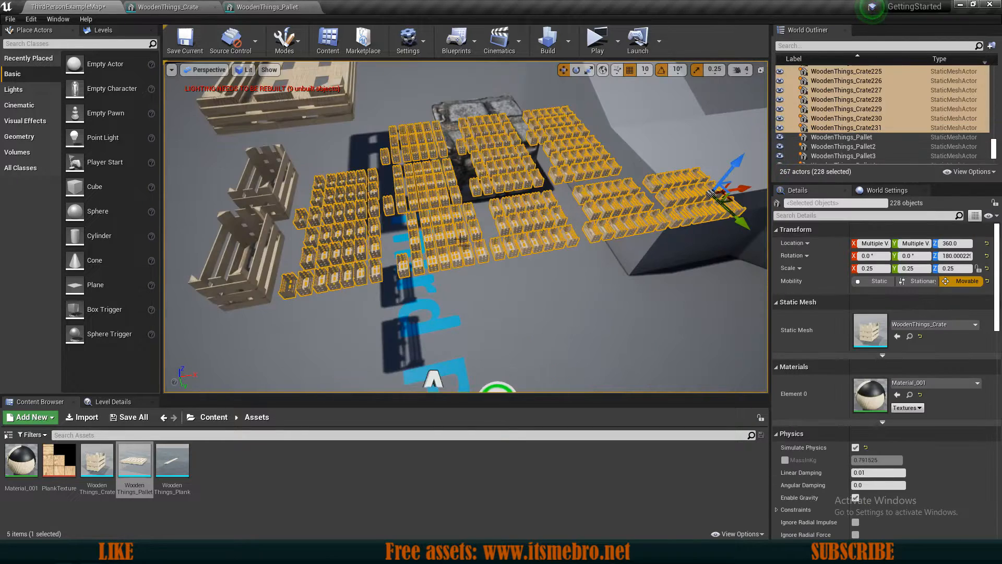
pyautogui.moveTo(466, 227); pyautogui.dragTo(466, 226, button='right')
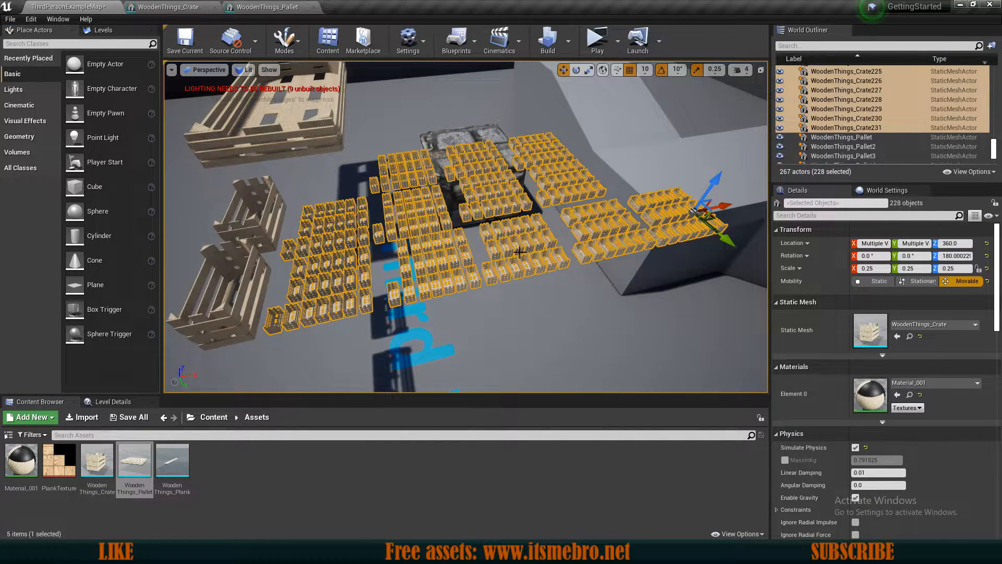
pyautogui.scroll(-2, 819, 370)
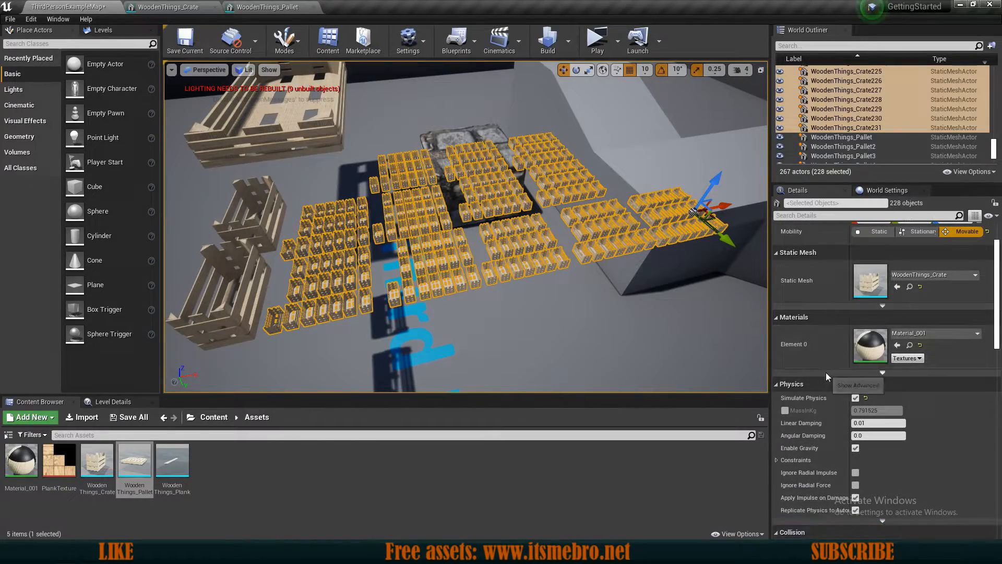
pyautogui.moveTo(564, 271); pyautogui.dragTo(556, 293, button='right')
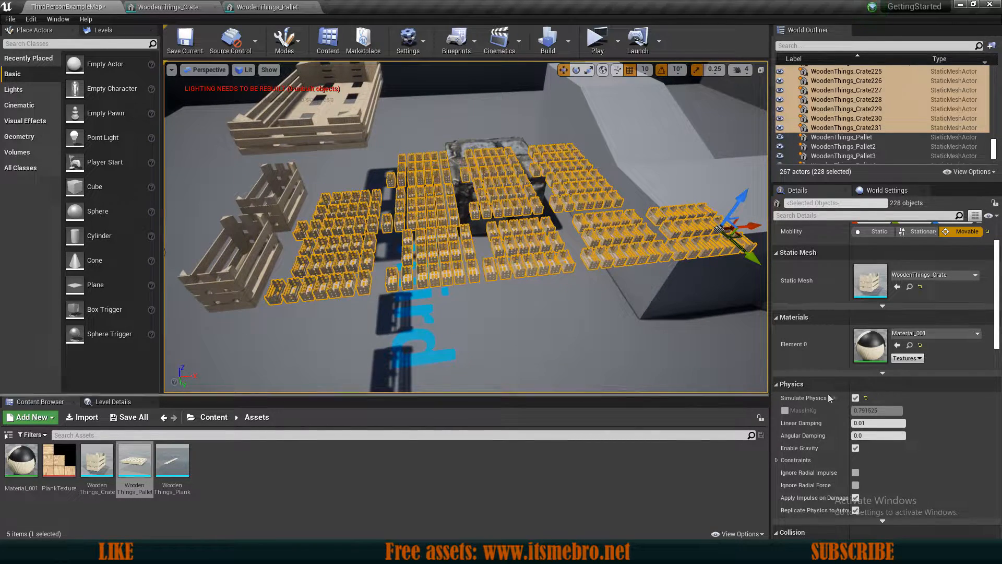
pyautogui.scroll(-1, 826, 384)
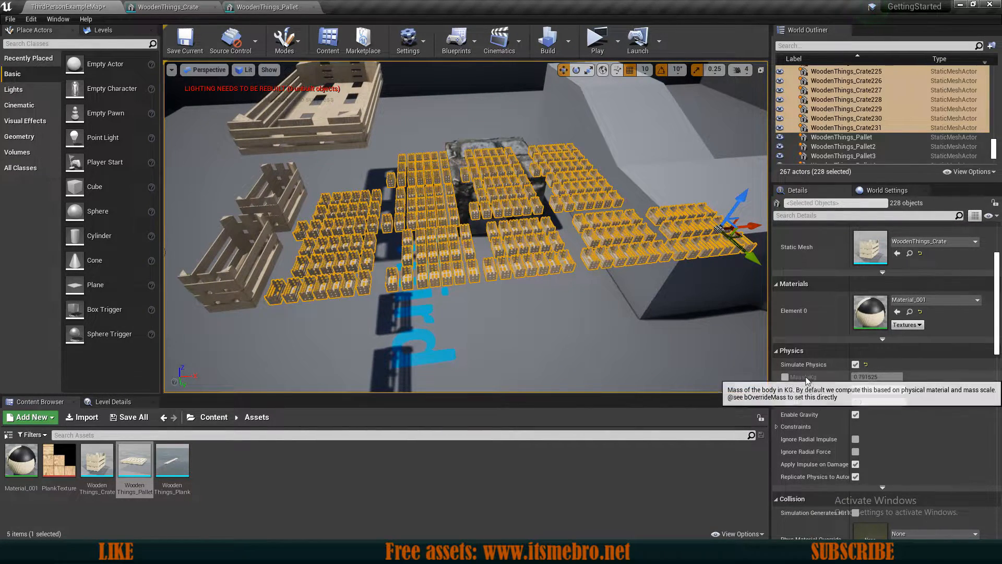
pyautogui.scroll(-1, 804, 376)
pyautogui.click(785, 360)
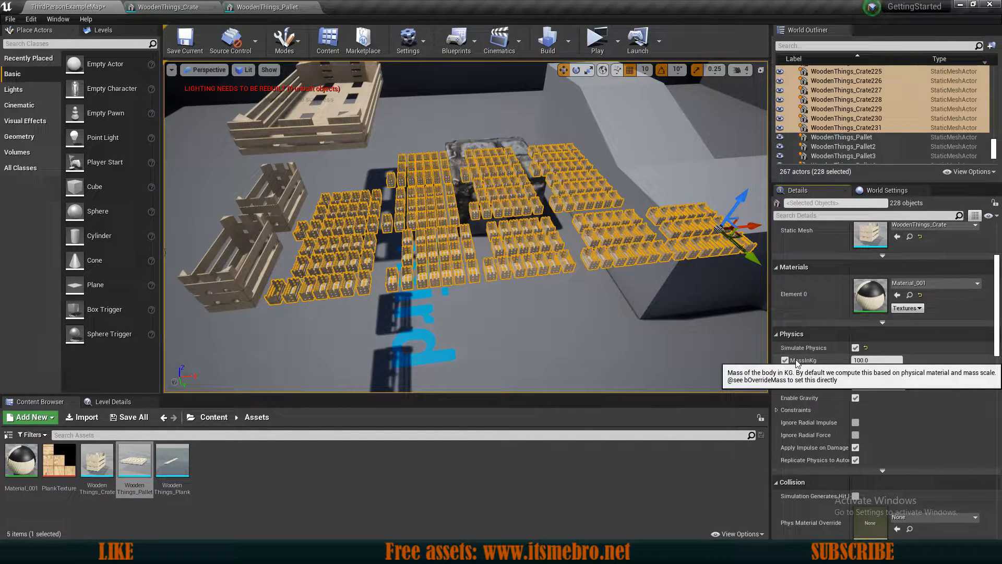
pyautogui.click(870, 360)
pyautogui.write('400')
pyautogui.press('Return')
pyautogui.click(878, 360)
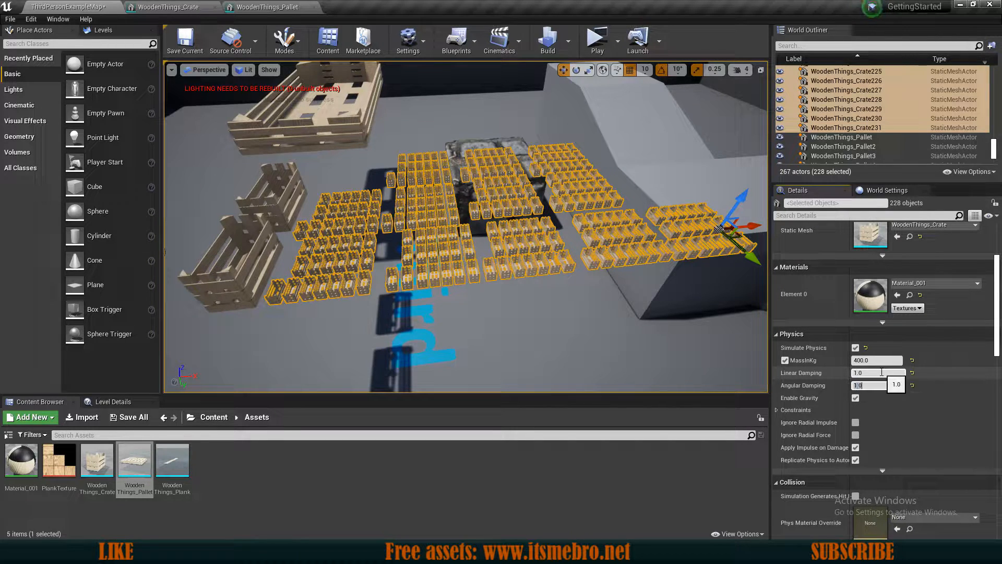
# Play-test the tiny crates' new mass and damping by running the character across their grid.
pyautogui.click(596, 39)
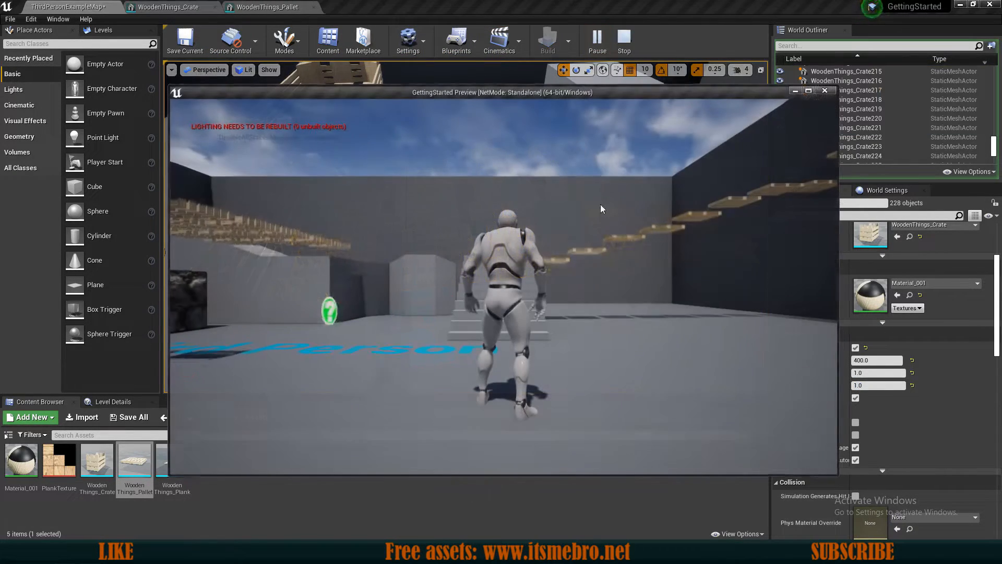
pyautogui.press('w')
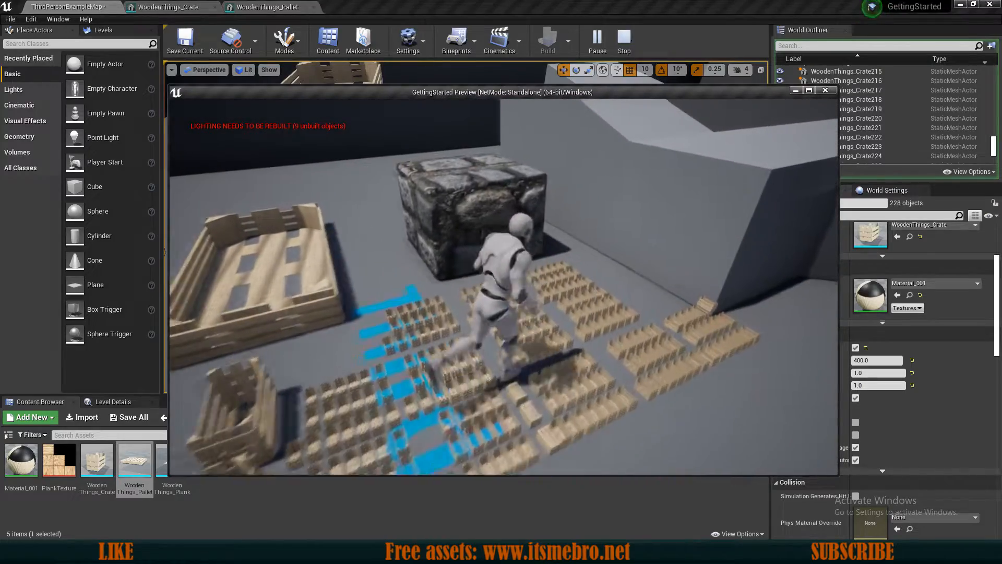
pyautogui.press('w')
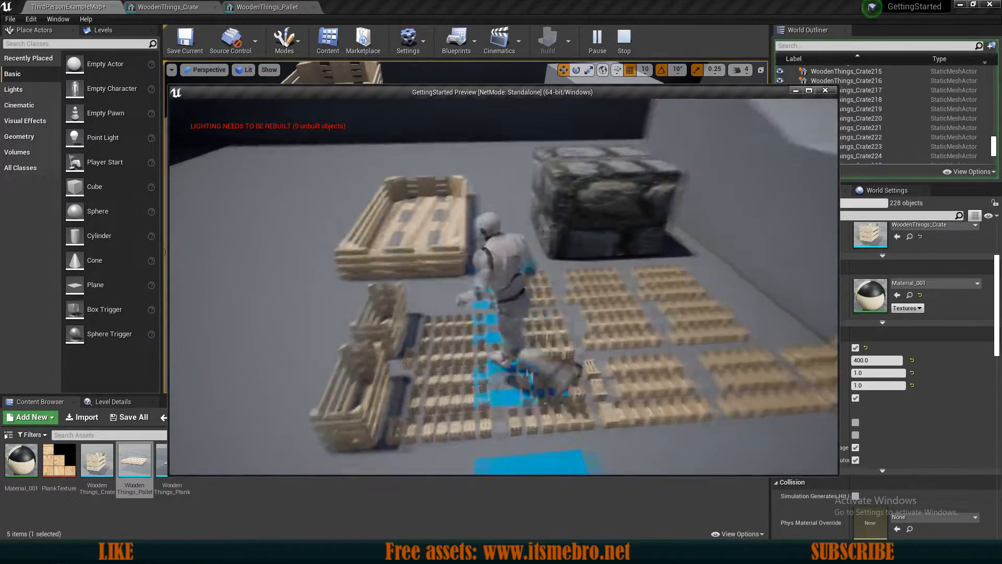
# Move the character back and forth among the tiny crates and against the two small crates, and end the play session.
pyautogui.press('a')
pyautogui.press('w')
pyautogui.press('s')
pyautogui.press('w')
pyautogui.press('s')
pyautogui.press('w')
pyautogui.press('d')
pyautogui.press('s')
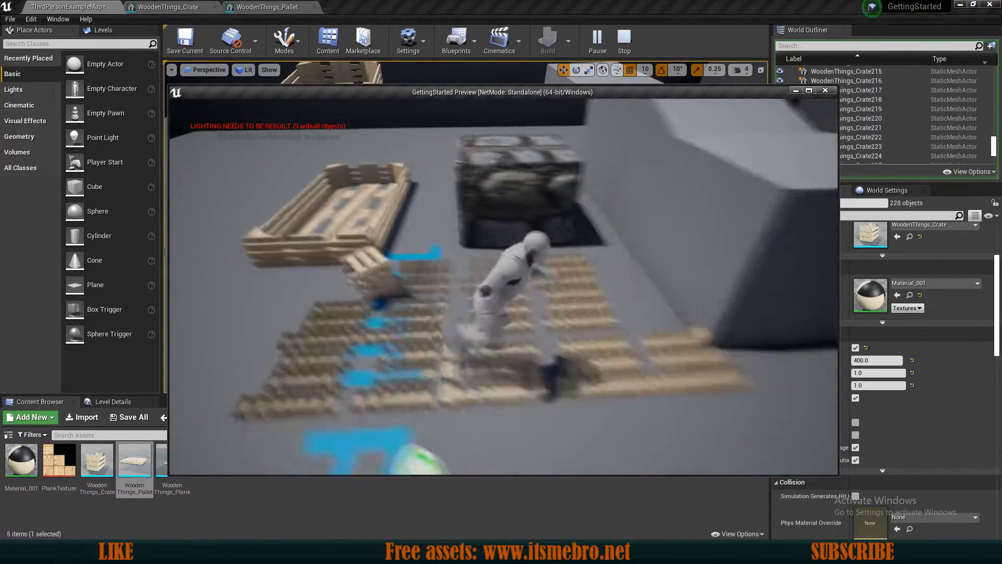
pyautogui.press('w')
pyautogui.press('w')
pyautogui.press('Escape')
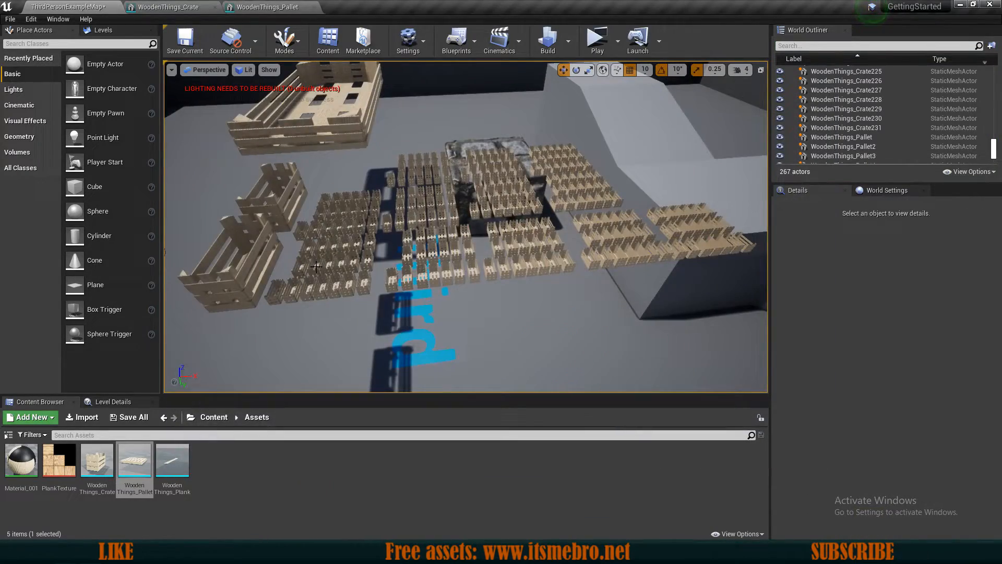
# Select the two small crates, override their mass to 400 kg, and set their linear and angular damping to 1.0.
pyautogui.click(227, 255)
pyautogui.keyDown('ctrl'); pyautogui.click(262, 206); pyautogui.keyUp('ctrl')
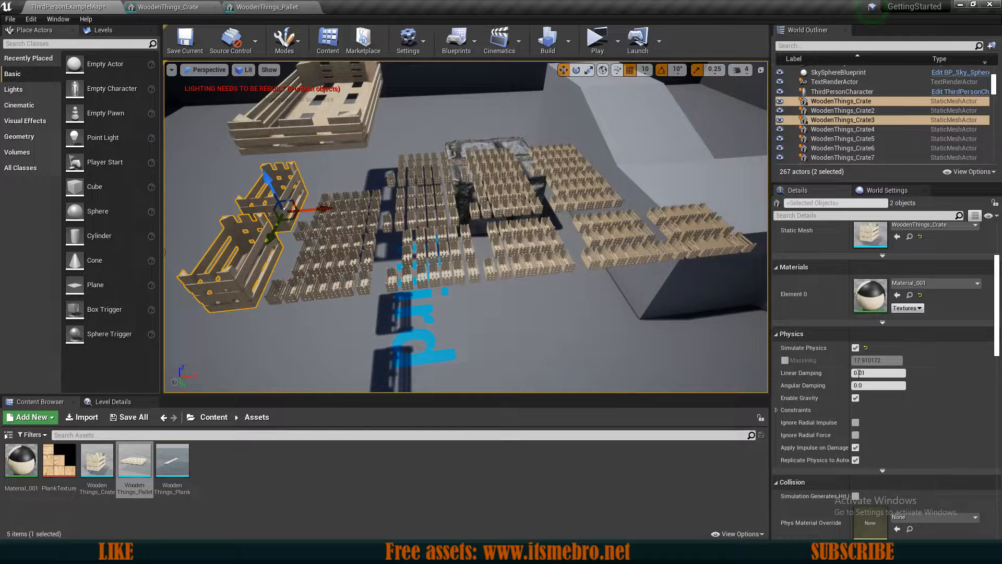
pyautogui.click(785, 360)
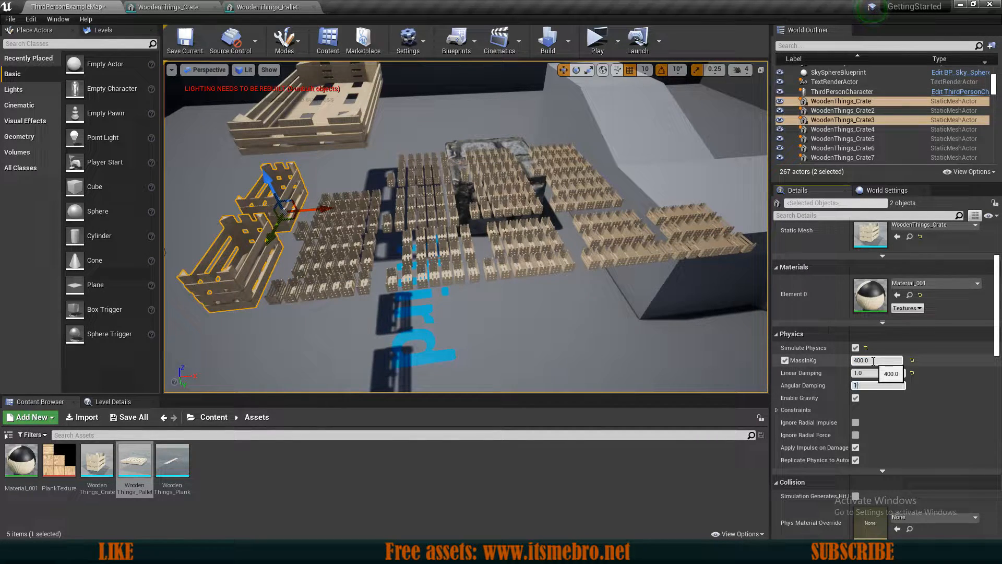
pyautogui.click(165, 27)
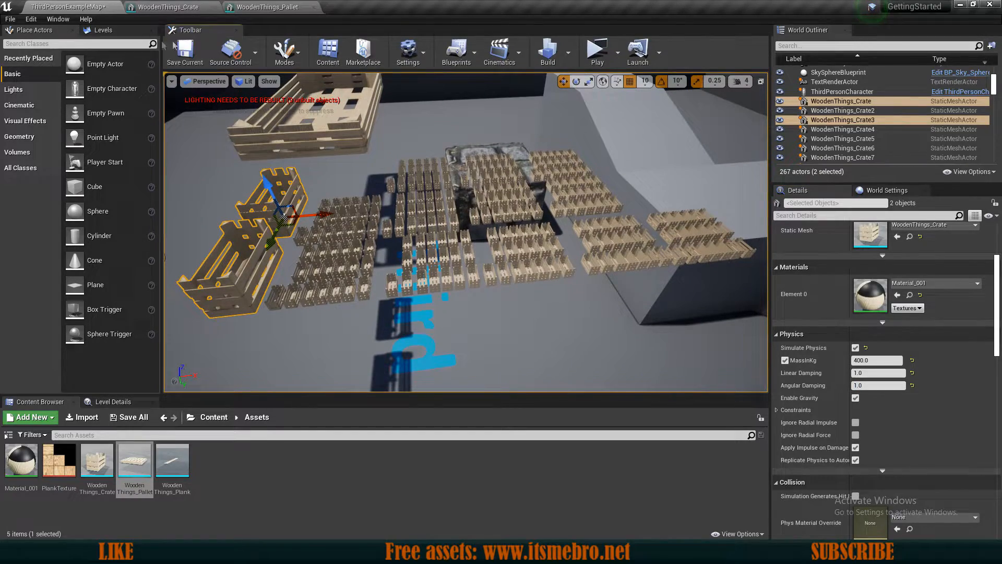
# Play-test the two heavier small crates by running and jumping the character toward them and pushing against them.
pyautogui.click(597, 51)
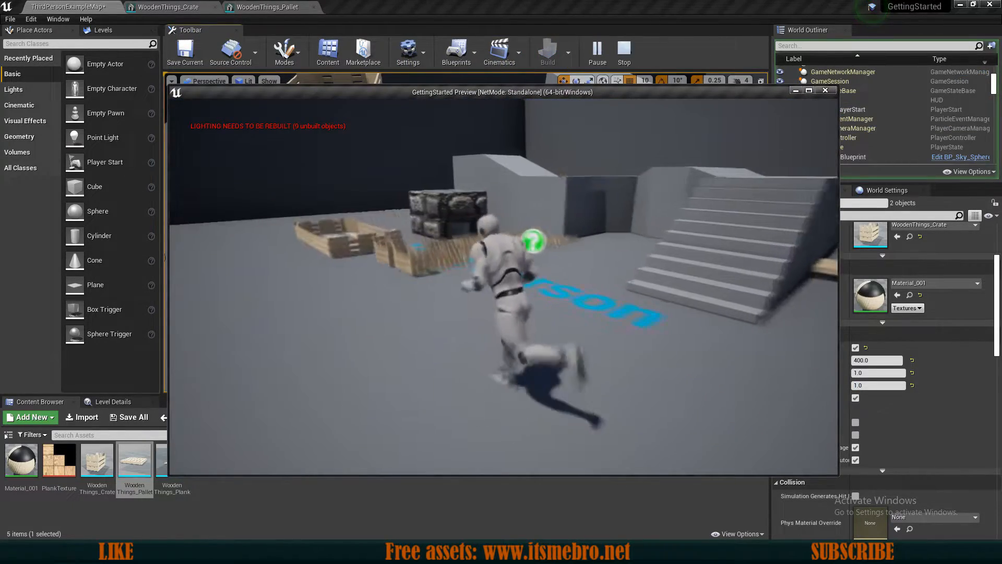
pyautogui.press('w')
pyautogui.press('space')
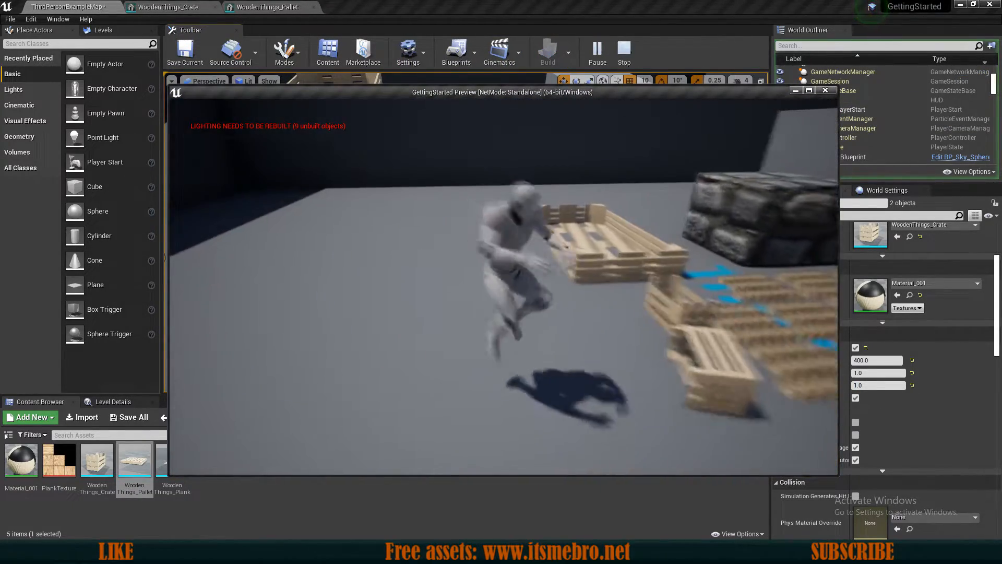
pyautogui.press('d')
pyautogui.press('w')
pyautogui.press('a')
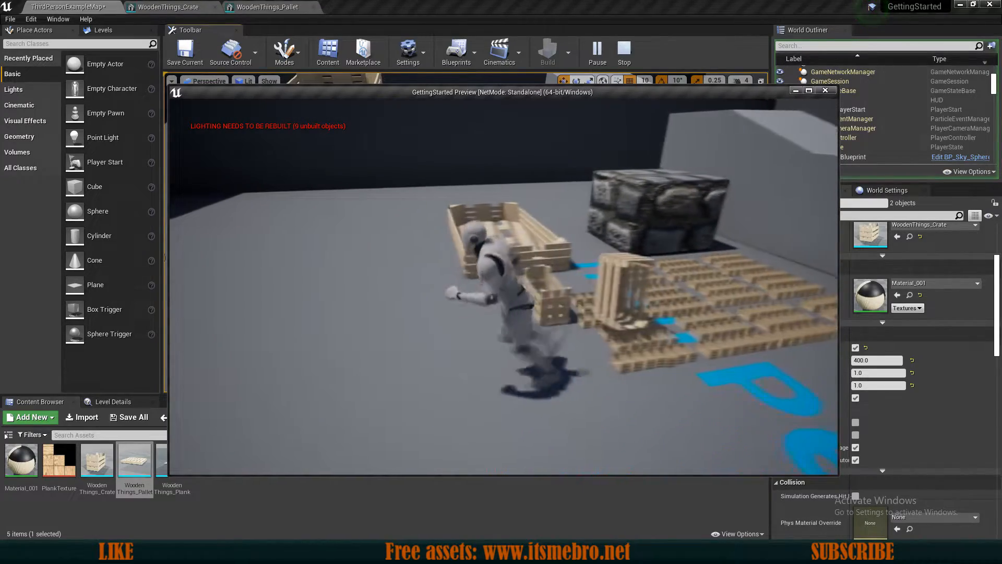
pyautogui.press('w')
pyautogui.press('w')
pyautogui.press('a')
pyautogui.press('d')
pyautogui.press('w')
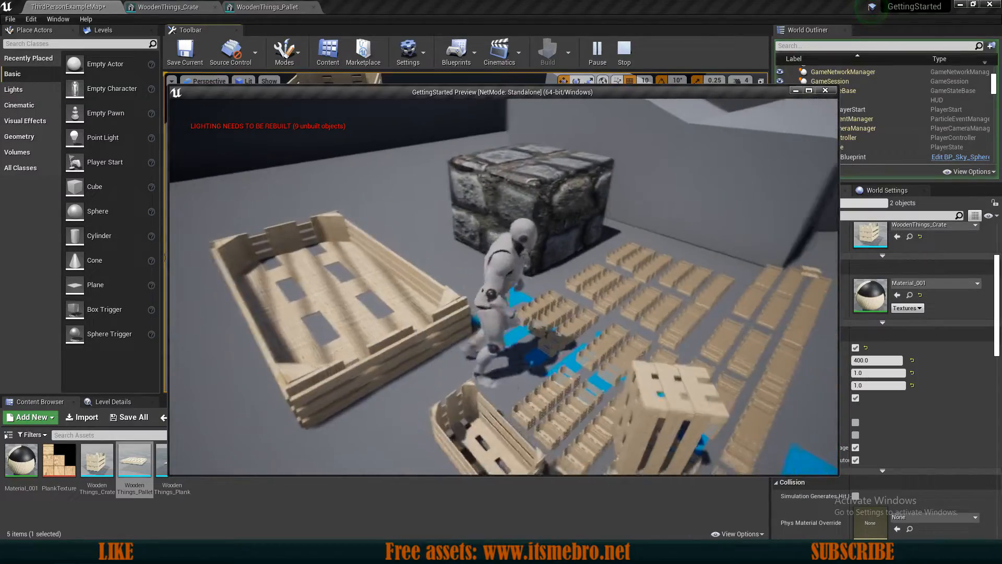
# Circle the small crates with the character, pushing them near the large crate, and end the play session.
pyautogui.press('w')
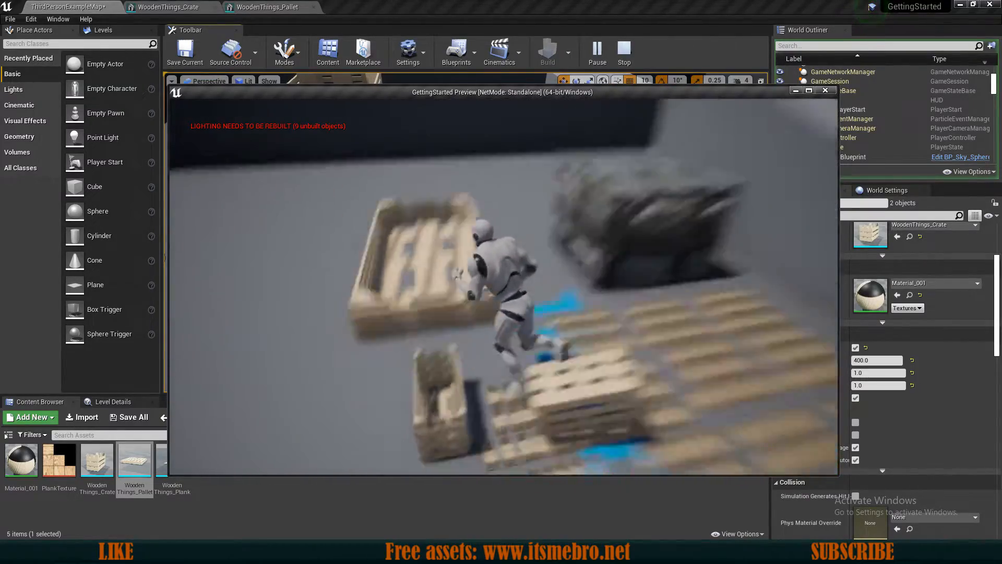
pyautogui.press('a')
pyautogui.press('w')
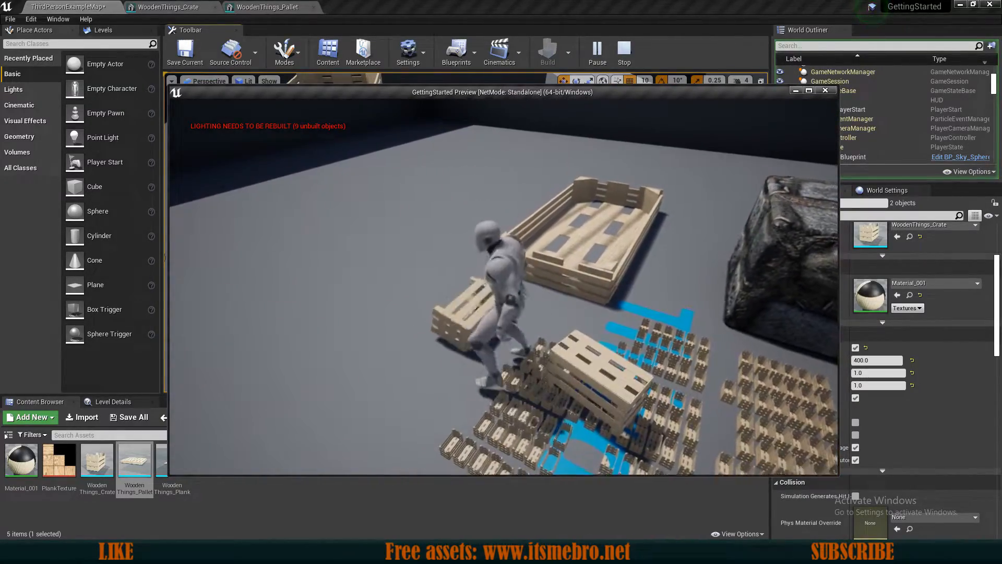
pyautogui.press('w')
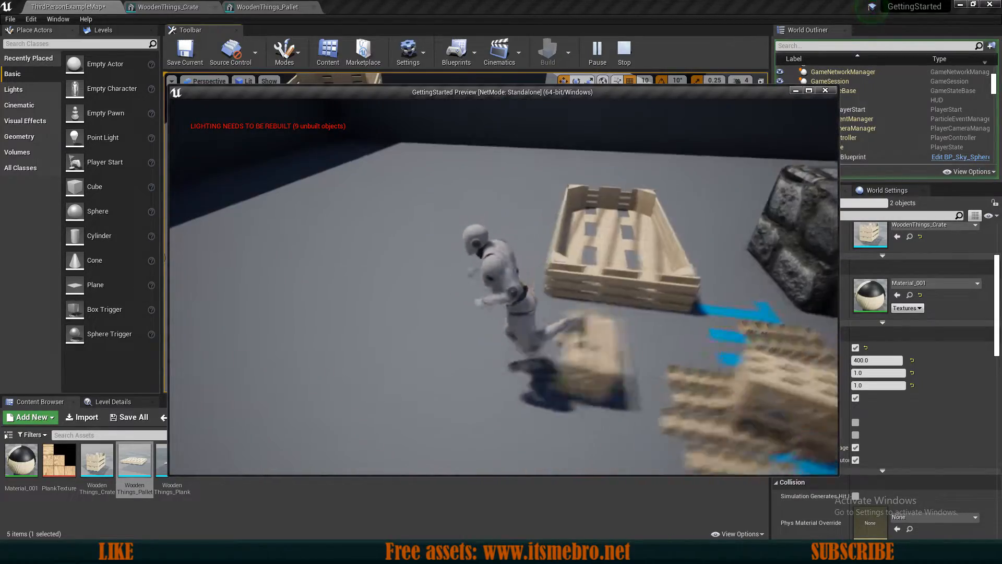
pyautogui.press('w')
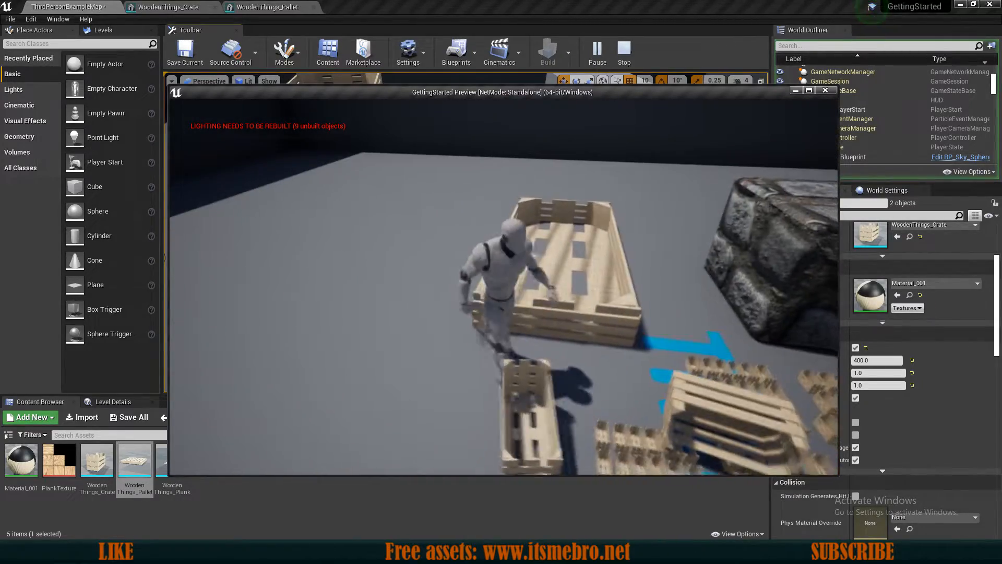
pyautogui.press('w')
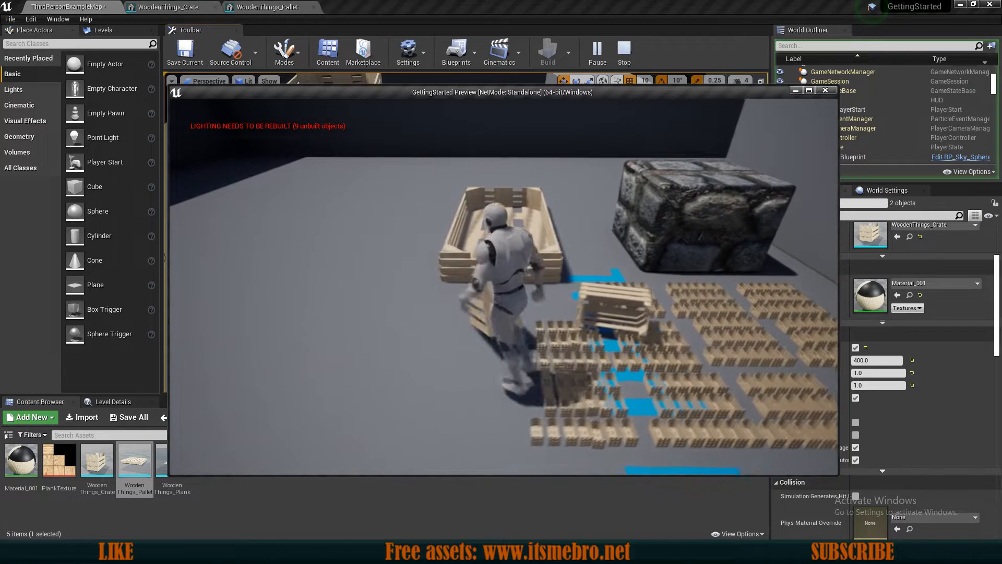
pyautogui.press('Escape')
# Examine the large crate's physics and collision settings, and compare its collision preset with those of the stone cube and the walkway block.
pyautogui.moveTo(401, 290); pyautogui.dragTo(383, 250, button='right')
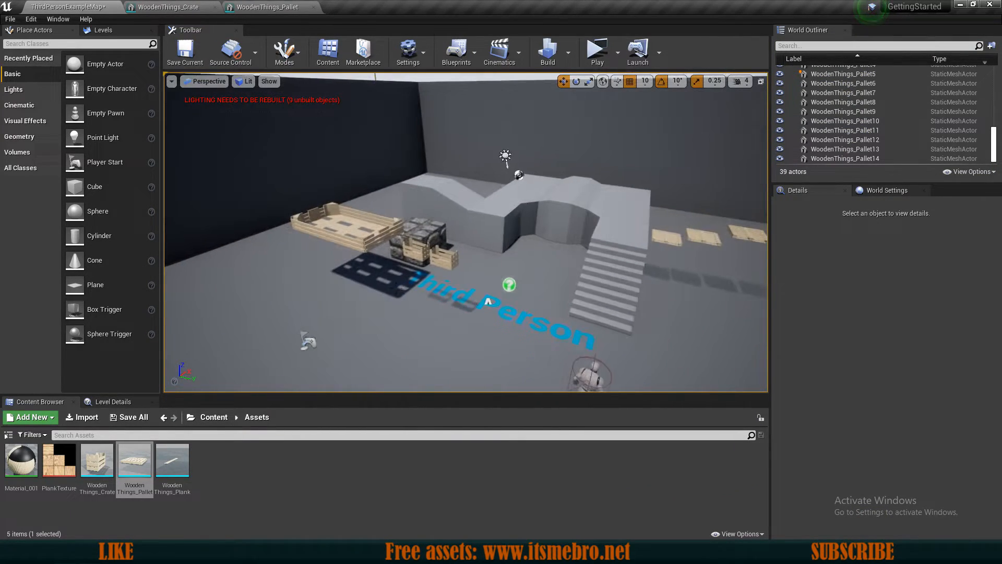
pyautogui.click(337, 236)
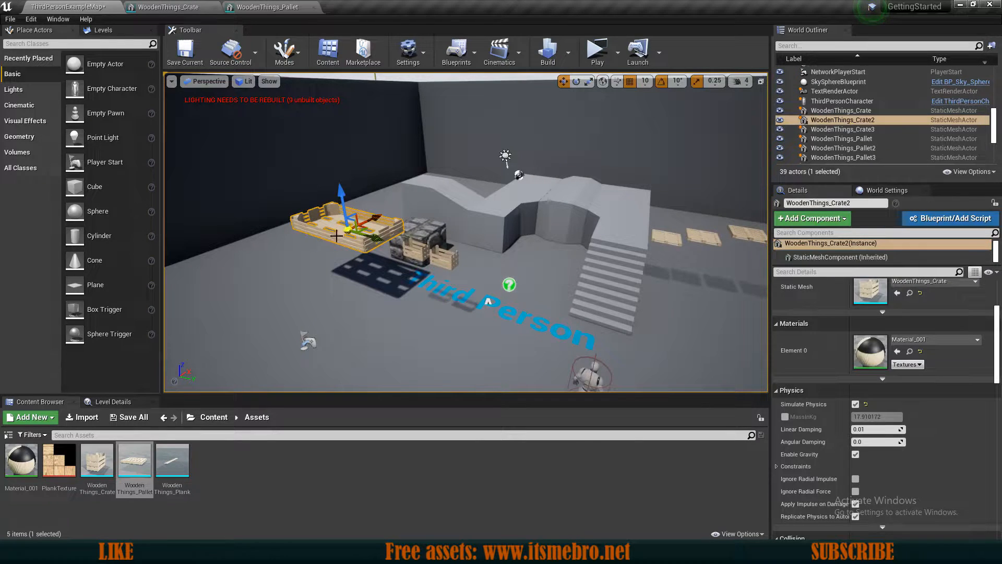
pyautogui.scroll(-3, 885, 359)
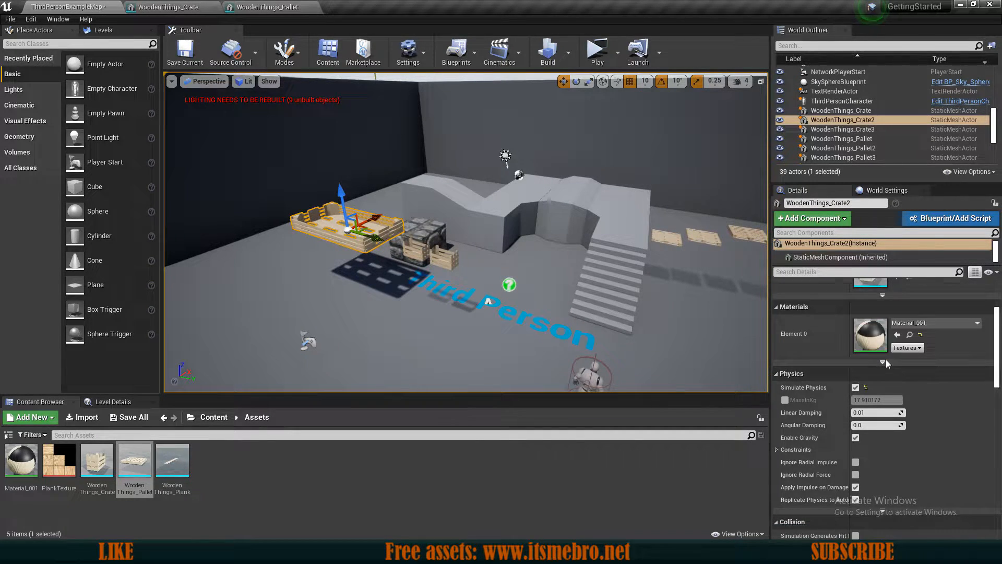
pyautogui.scroll(-5, 803, 334)
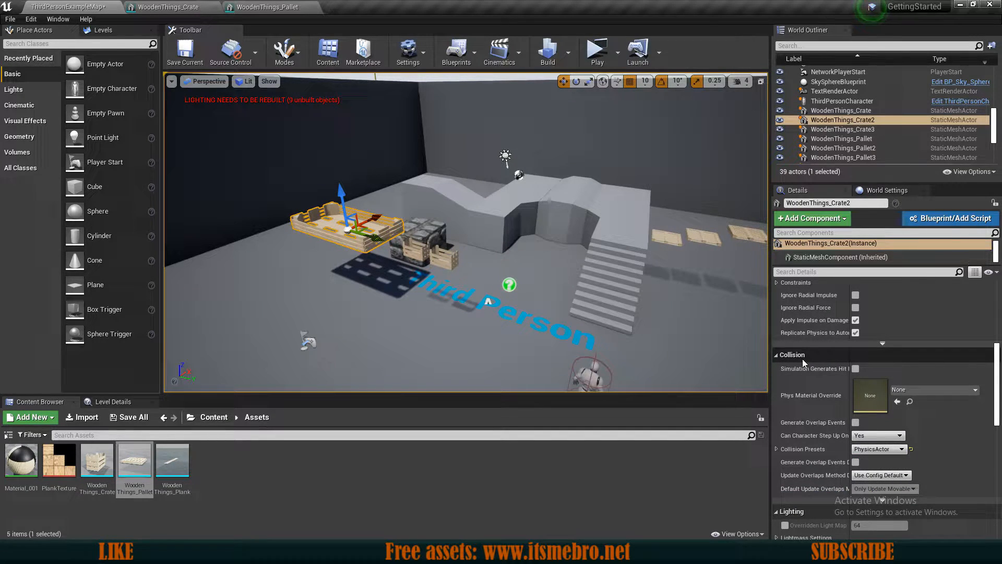
pyautogui.scroll(-2, 801, 355)
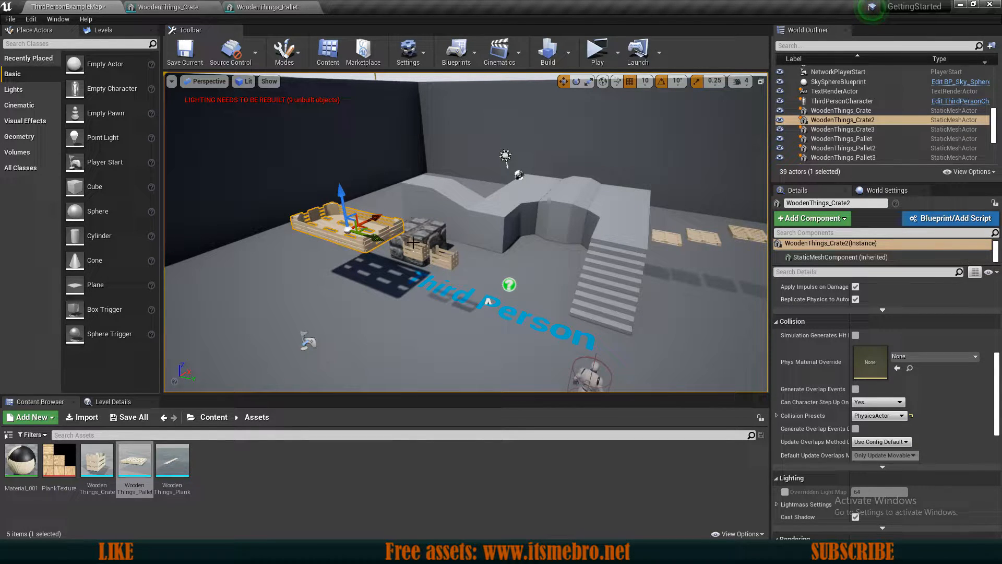
pyautogui.click(425, 232)
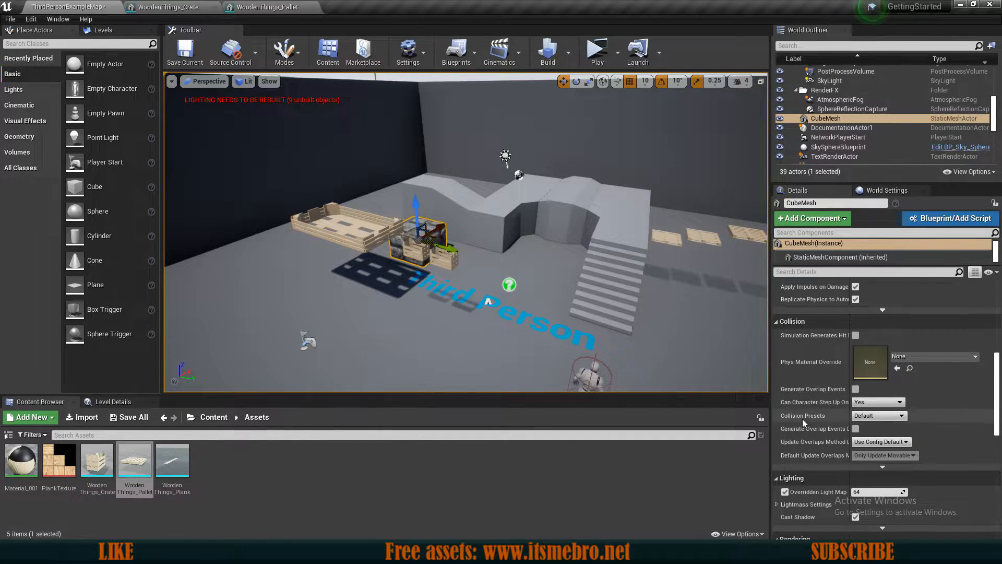
pyautogui.click(604, 281)
pyautogui.click(621, 214)
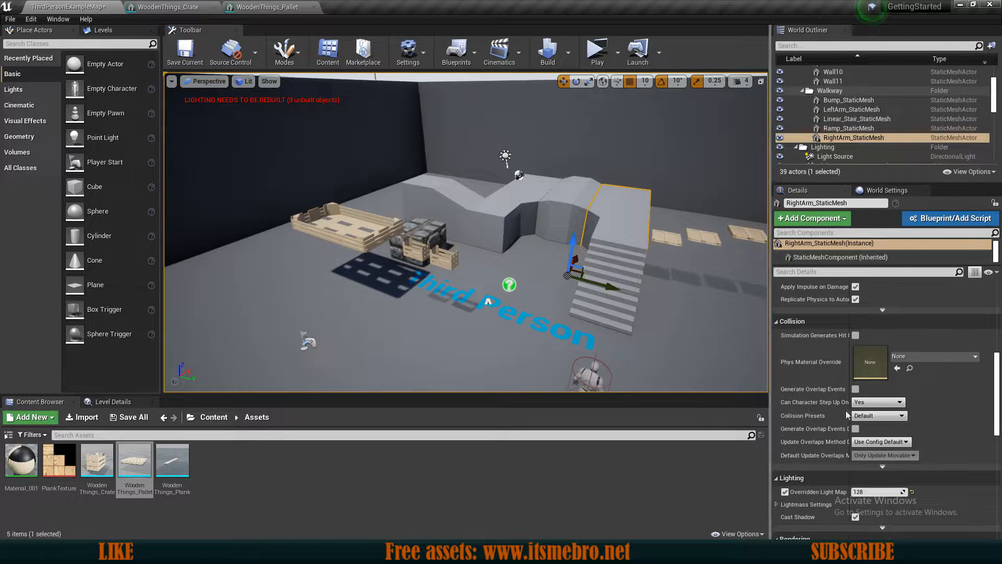
pyautogui.click(425, 234)
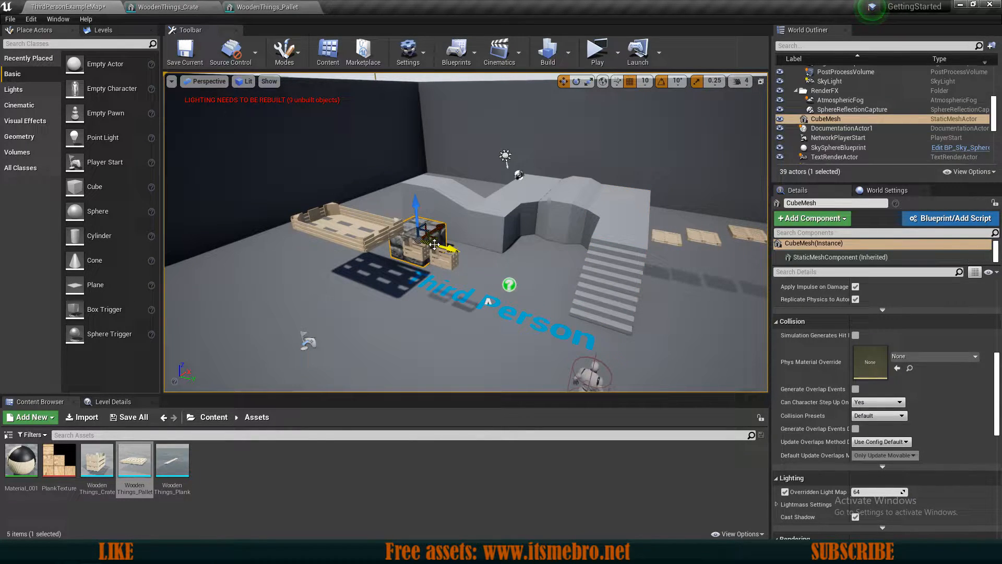
# Select the large crate, switch its collision preset to Custom, and turn off Simulate Physics.
pyautogui.click(355, 229)
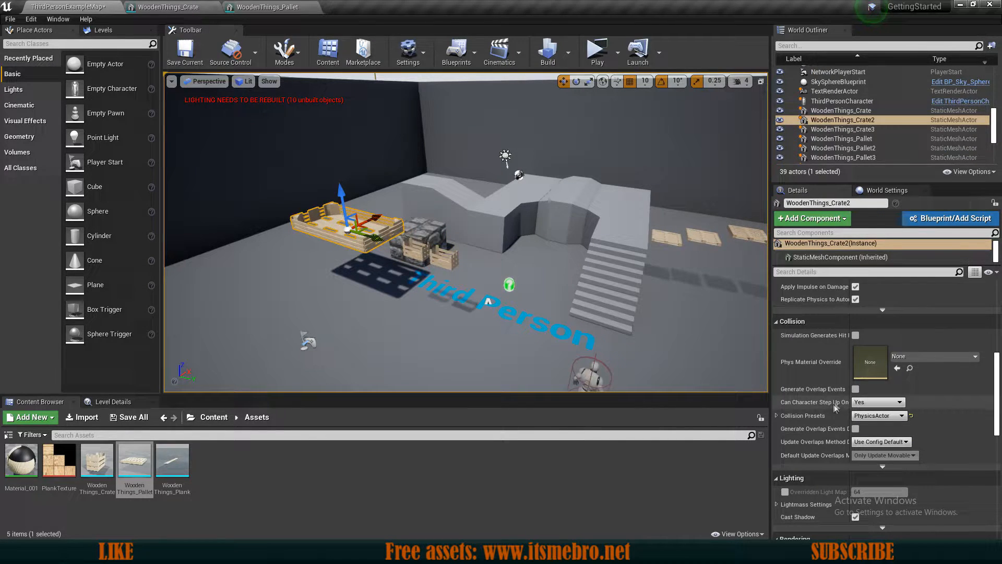
pyautogui.click(777, 417)
pyautogui.scroll(-3, 809, 397)
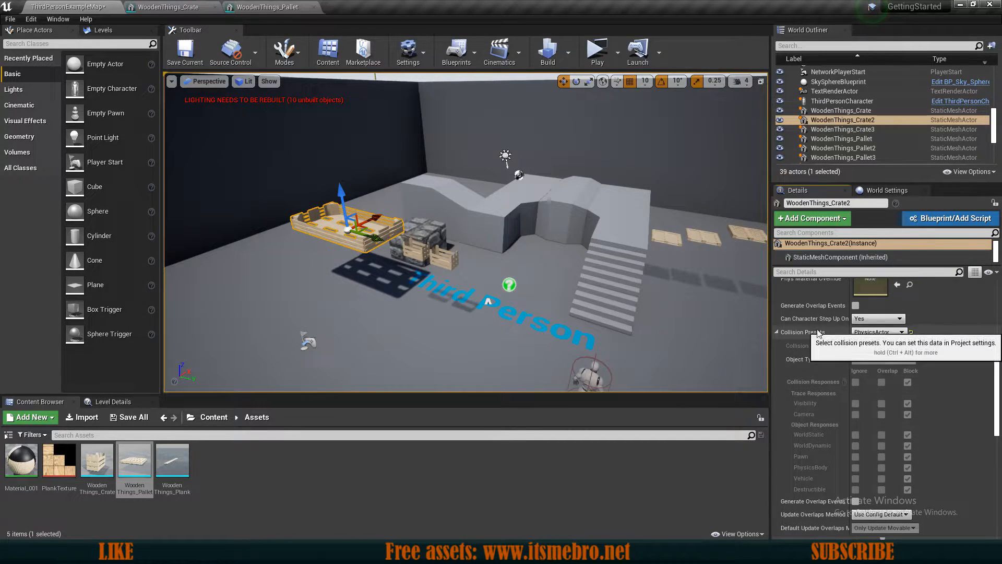
pyautogui.click(877, 334)
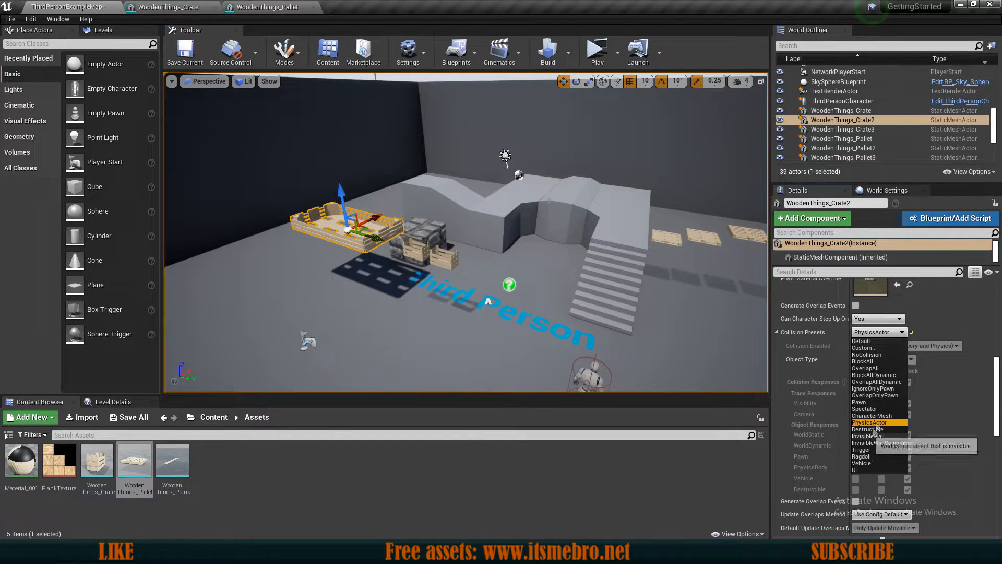
pyautogui.click(862, 347)
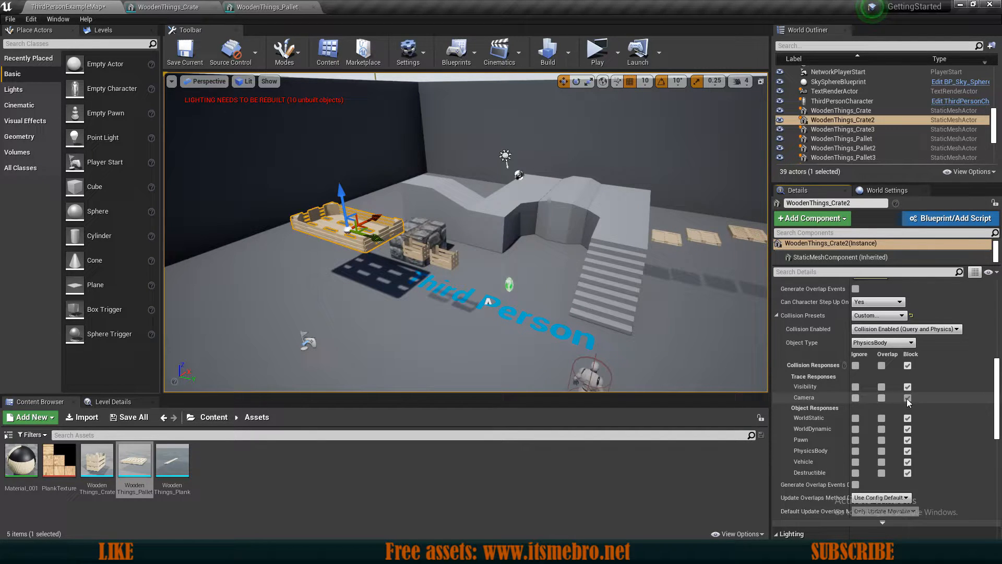
pyautogui.scroll(10, 907, 398)
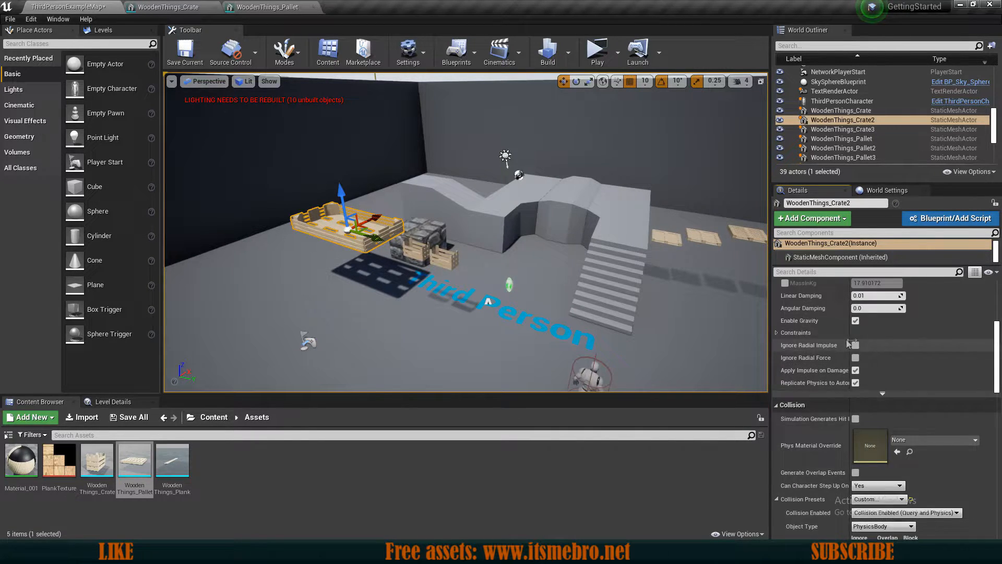
pyautogui.scroll(-5, 858, 355)
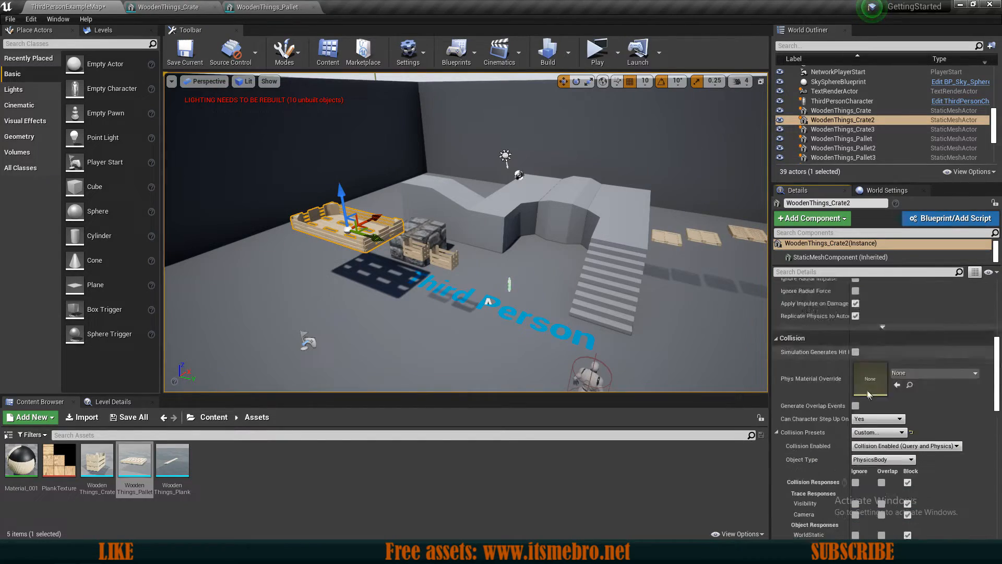
# Play-test how the camera collides with the floating large crate by moving the character beside and beneath it, and end the play session.
pyautogui.click(599, 51)
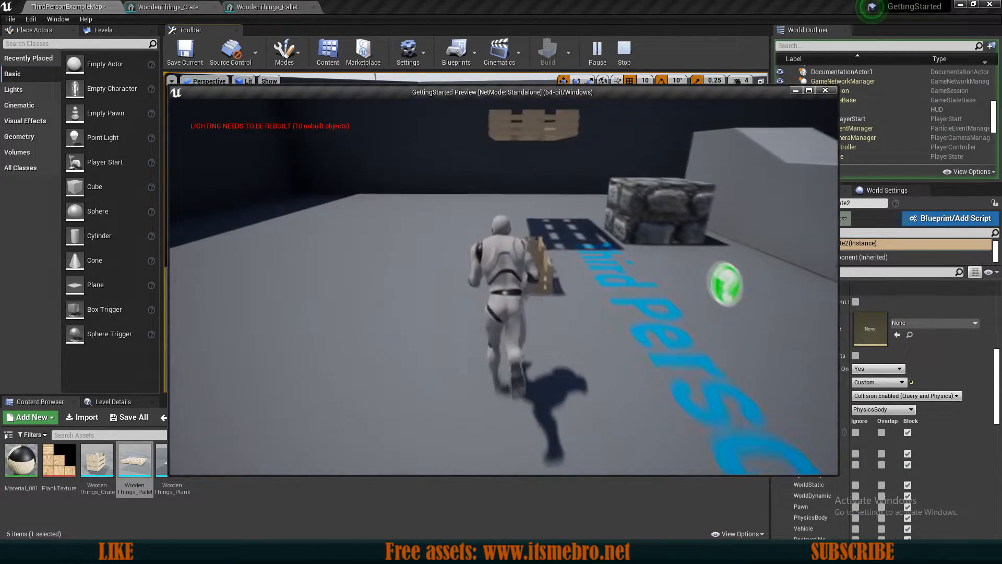
pyautogui.press('w')
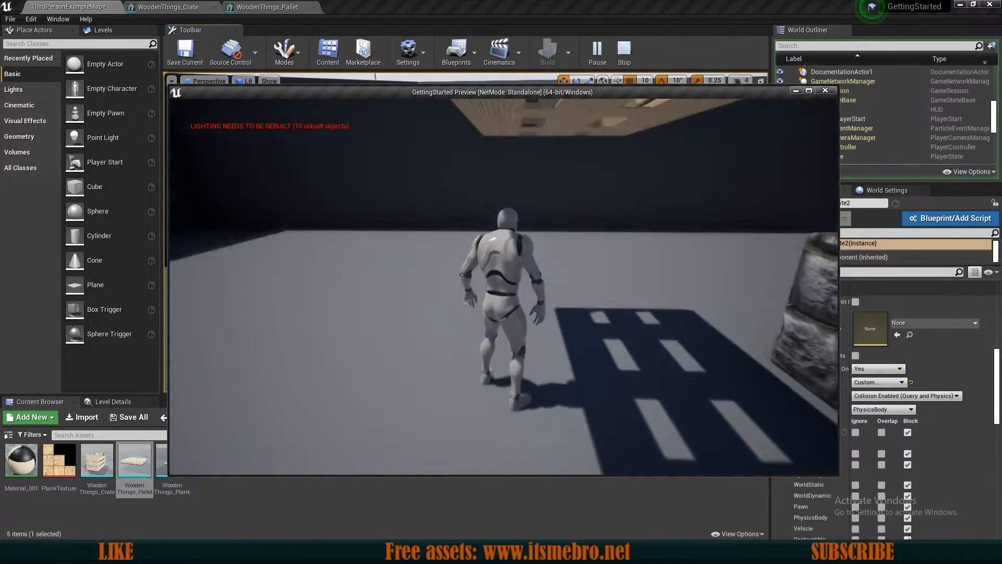
pyautogui.press('d')
pyautogui.press('w')
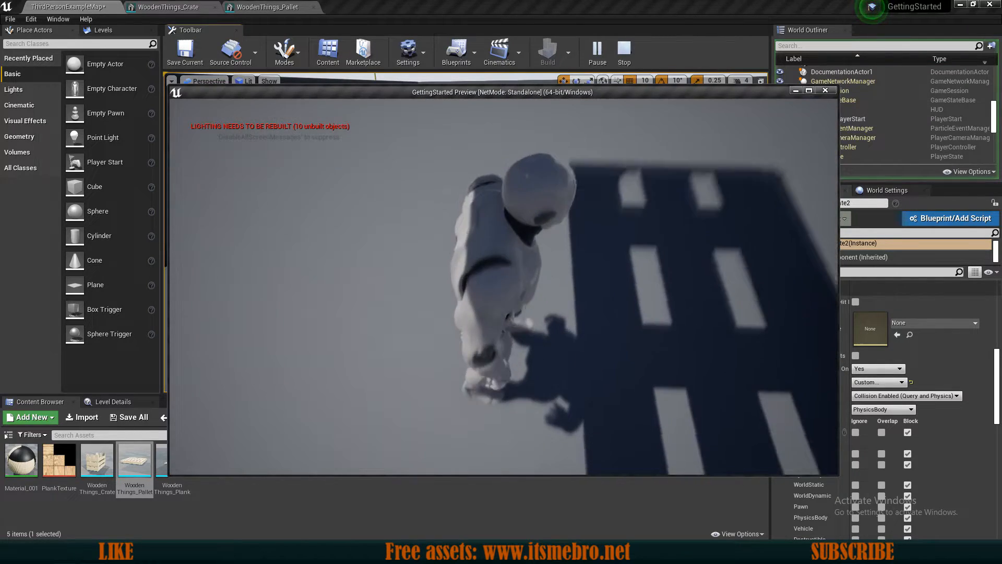
pyautogui.press('w')
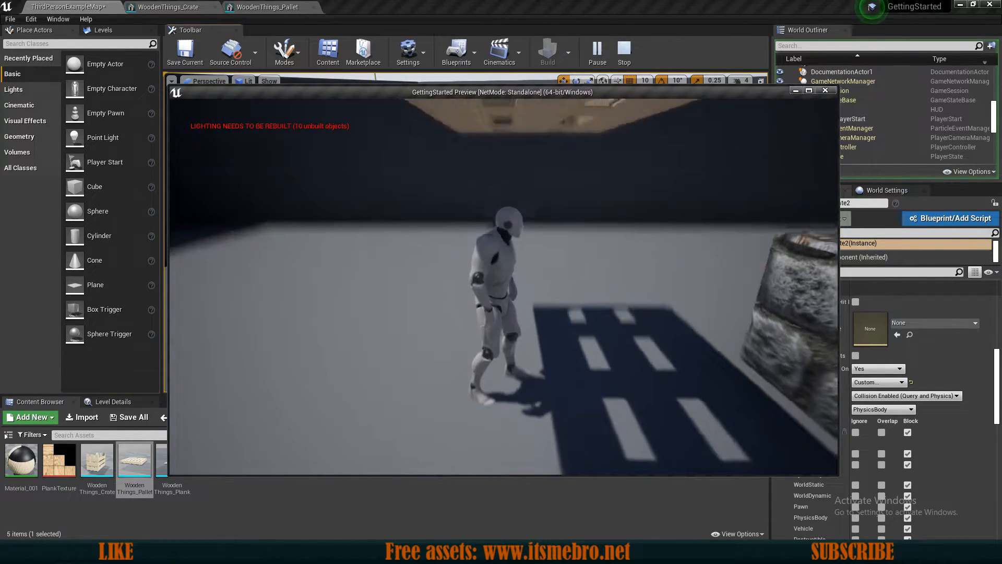
pyautogui.press('w')
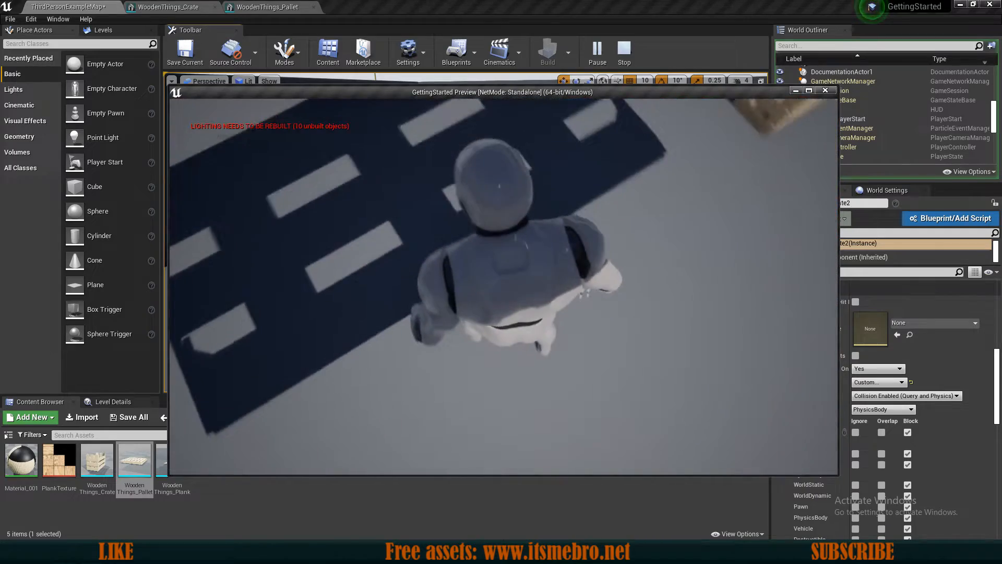
pyautogui.press('w')
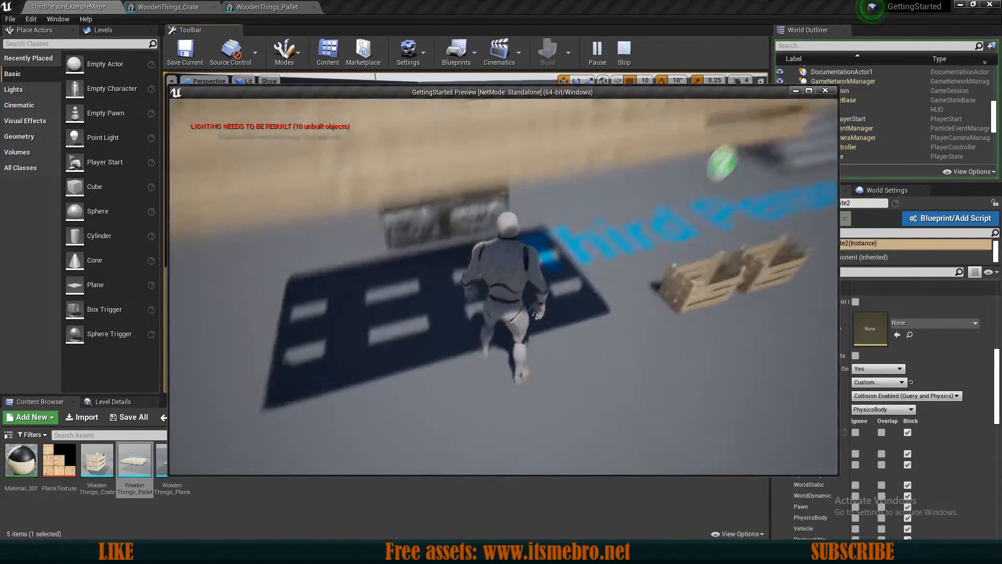
pyautogui.press('Escape')
# Set the large crate's Camera collision response to Ignore and play-test the camera movement around it.
pyautogui.click(856, 364)
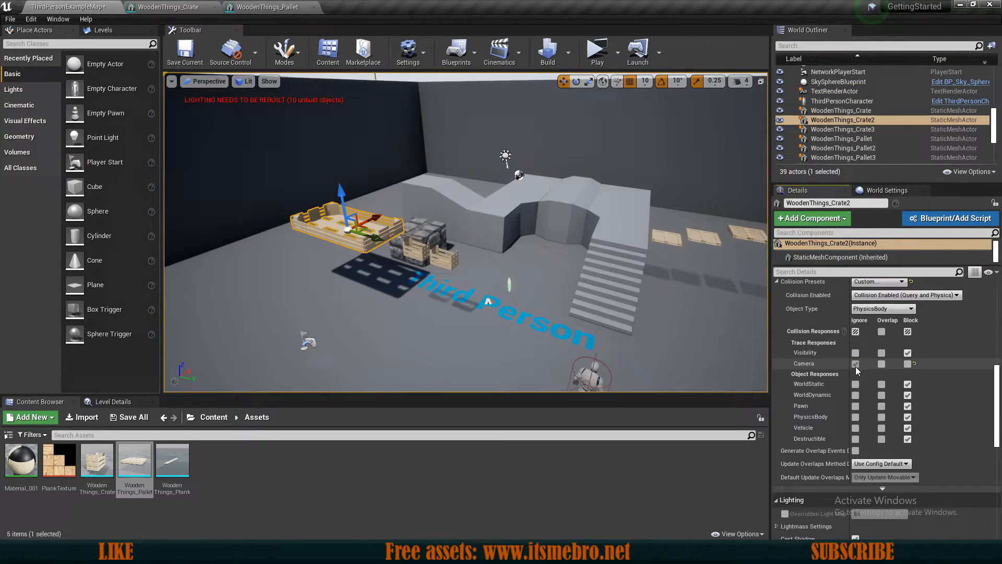
pyautogui.click(597, 52)
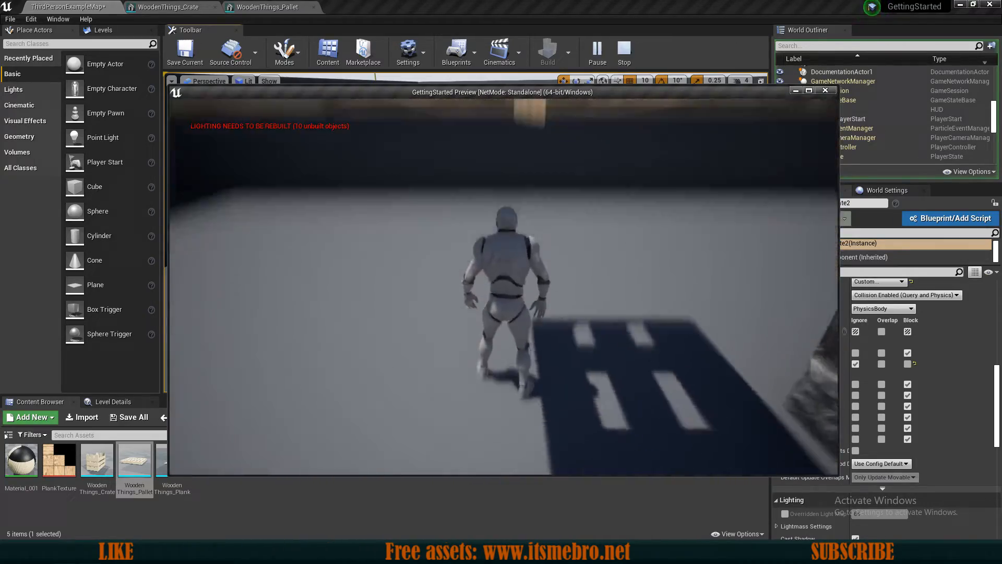
pyautogui.press('d')
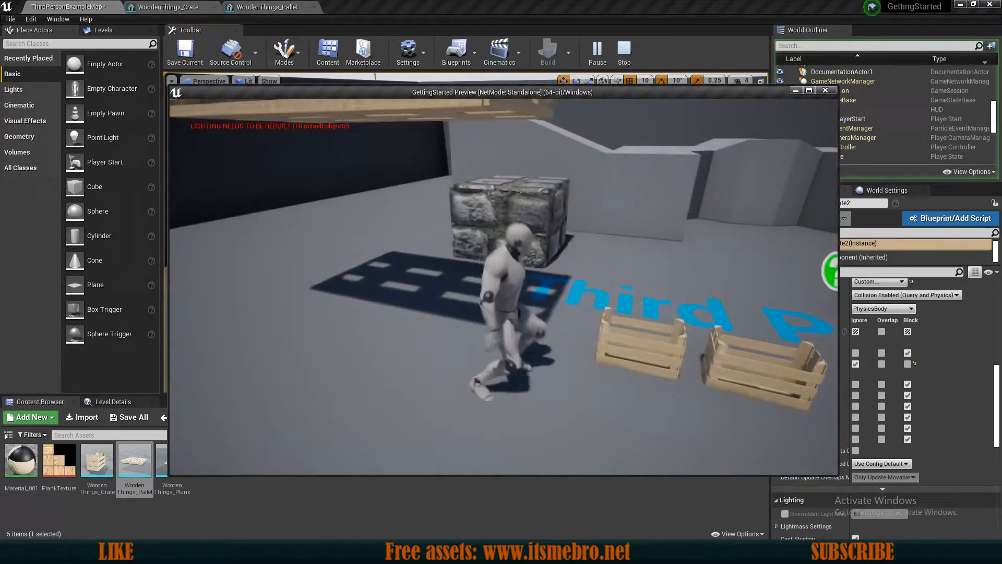
pyautogui.press('Escape')
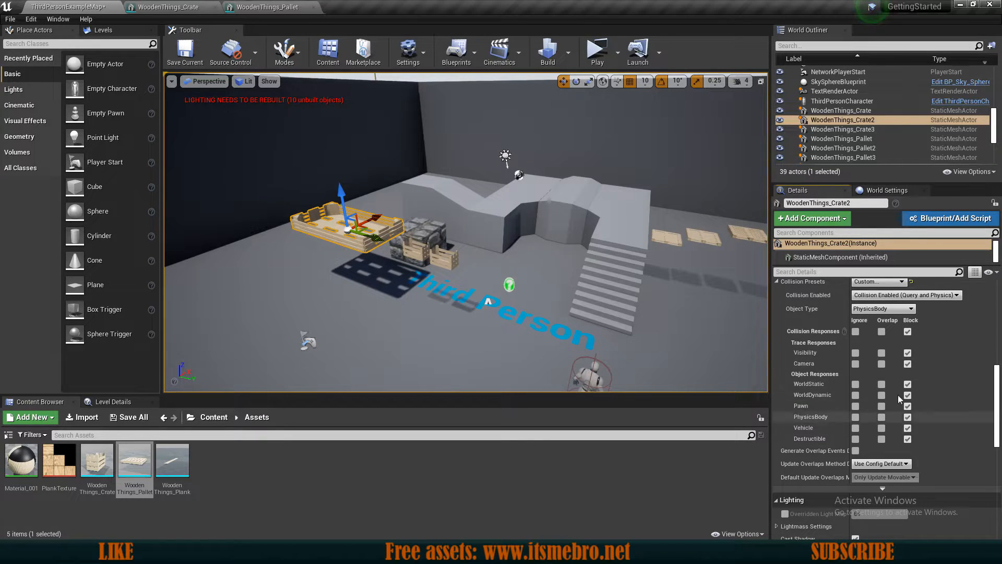
# Turn Simulate Physics back on for the large crate and set its WorldStatic collision response to Ignore.
pyautogui.scroll(5, 867, 415)
pyautogui.scroll(5, 867, 416)
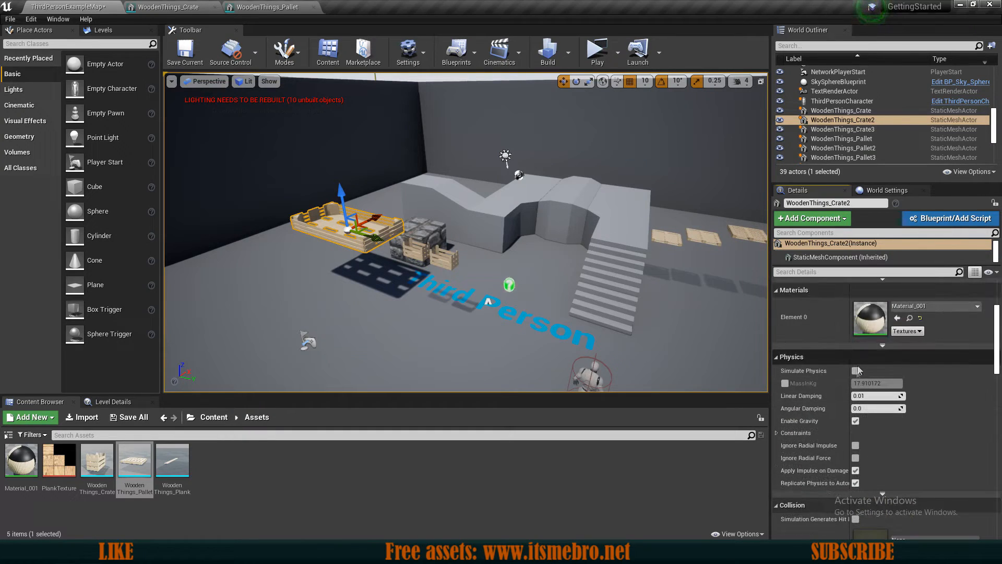
pyautogui.scroll(-3, 882, 423)
pyautogui.scroll(-7, 885, 422)
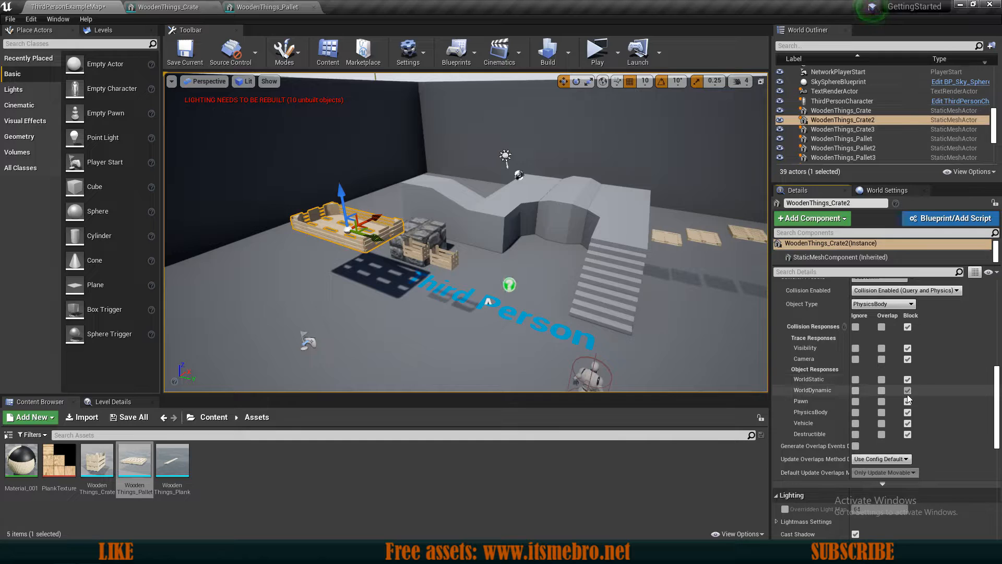
pyautogui.click(856, 379)
# Play-test the large crate's reaction to static geometry while running and jumping with the character, and end the play session.
pyautogui.click(597, 53)
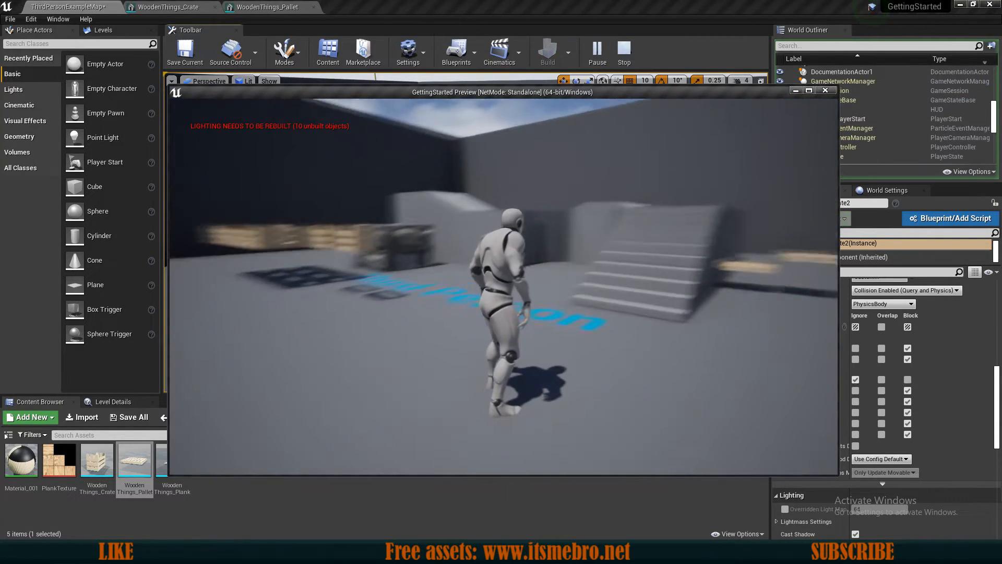
pyautogui.press('w')
pyautogui.press('space')
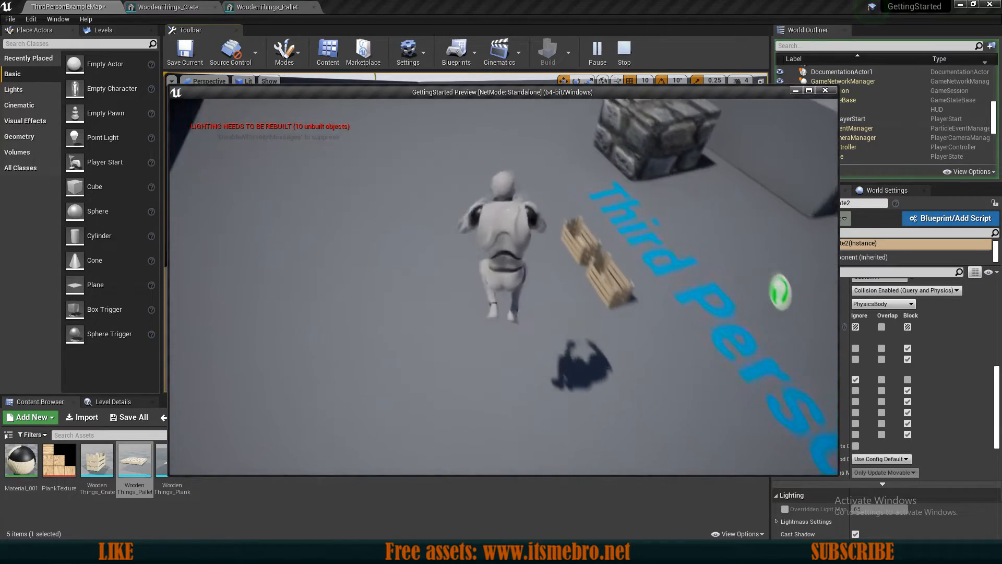
pyautogui.press('w')
pyautogui.press('space')
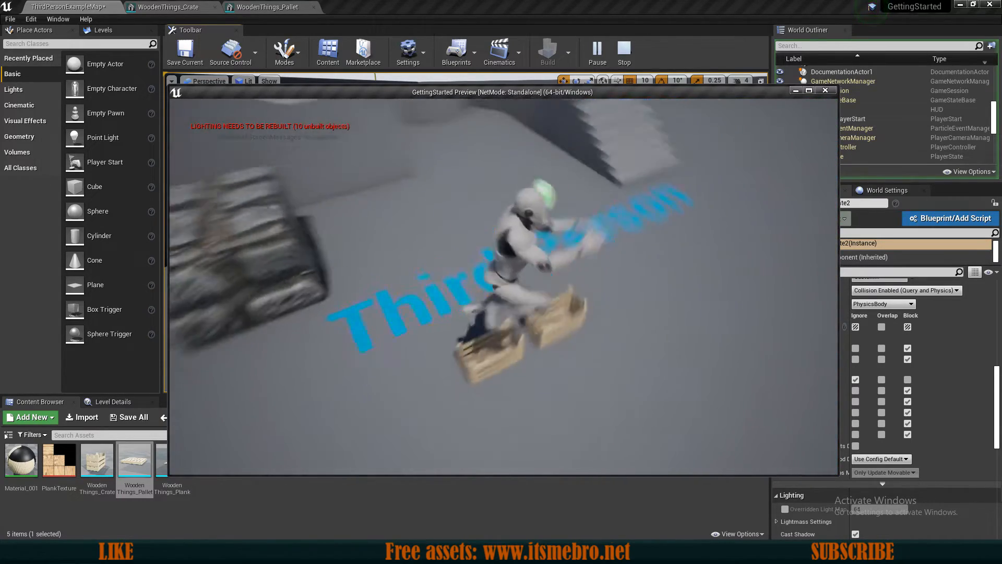
pyautogui.press('Escape')
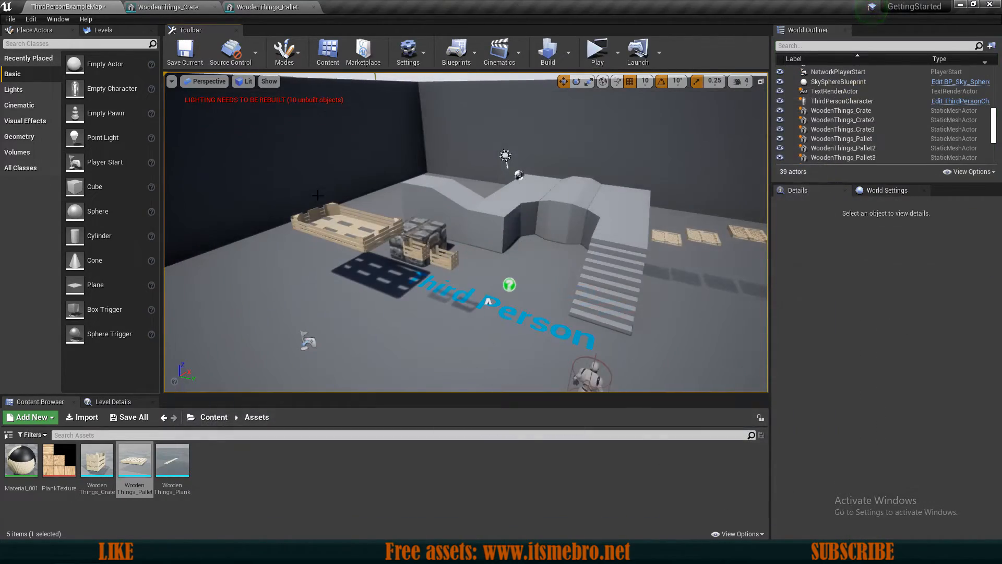
# Set the large crate's WorldStatic response back to Block and review the available collision presets, keeping Custom.
pyautogui.click(908, 380)
pyautogui.scroll(3, 919, 388)
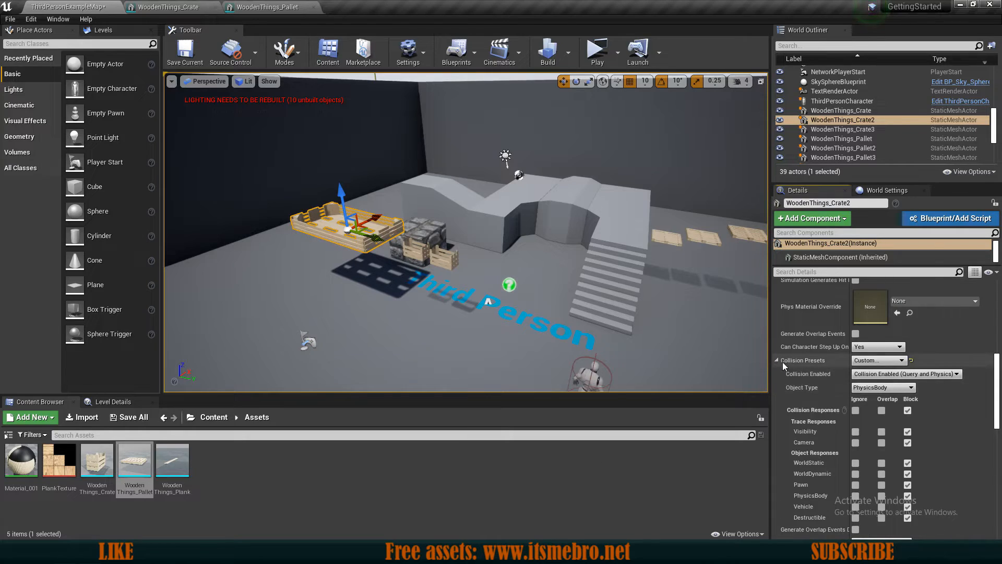
pyautogui.scroll(-2, 777, 361)
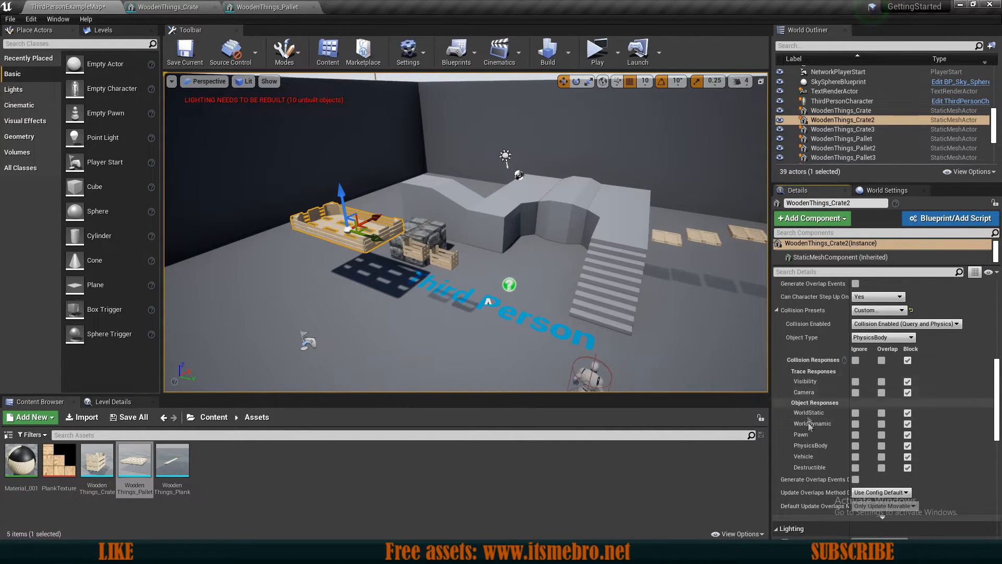
pyautogui.scroll(-1, 846, 404)
pyautogui.scroll(2, 871, 387)
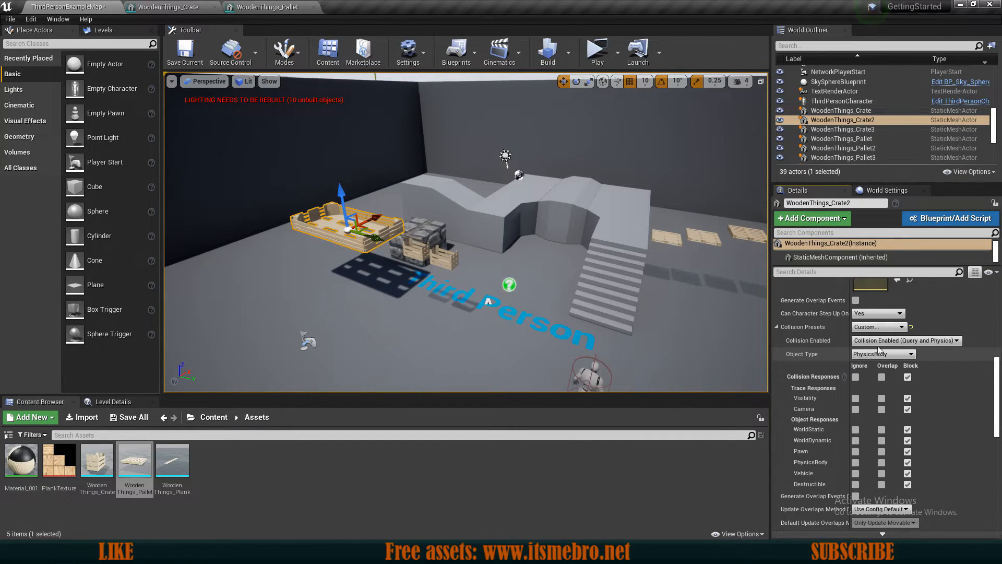
pyautogui.click(884, 328)
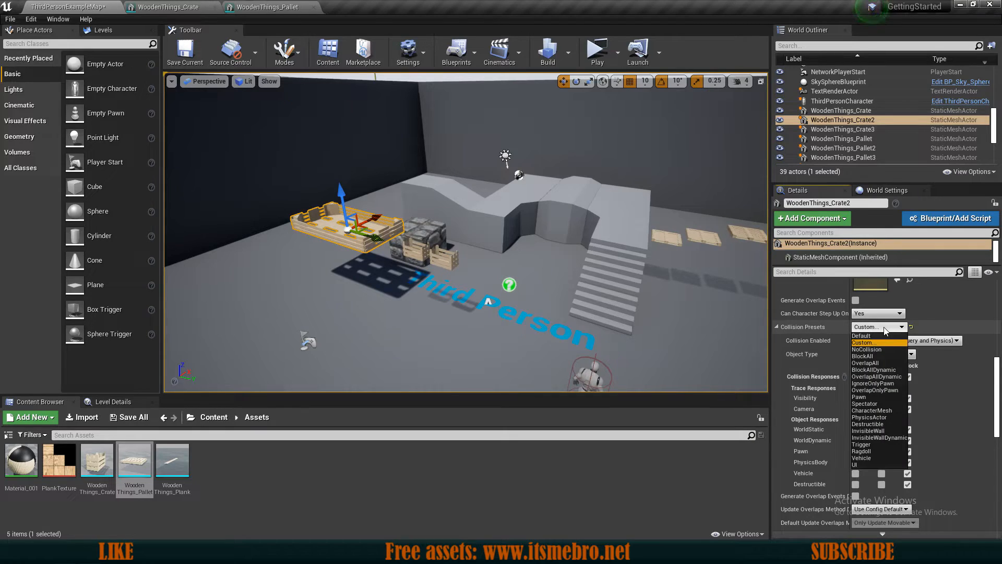
pyautogui.click(885, 330)
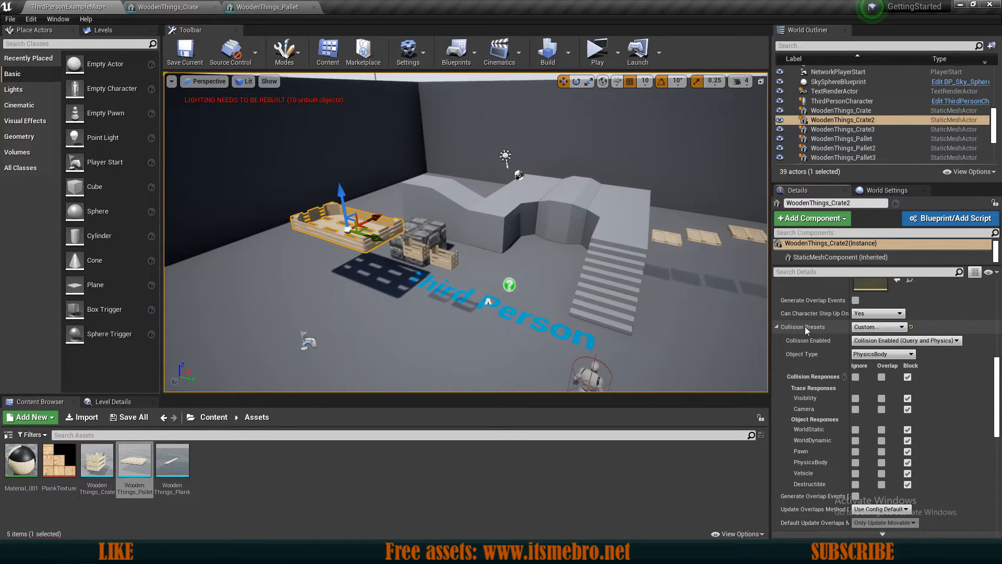